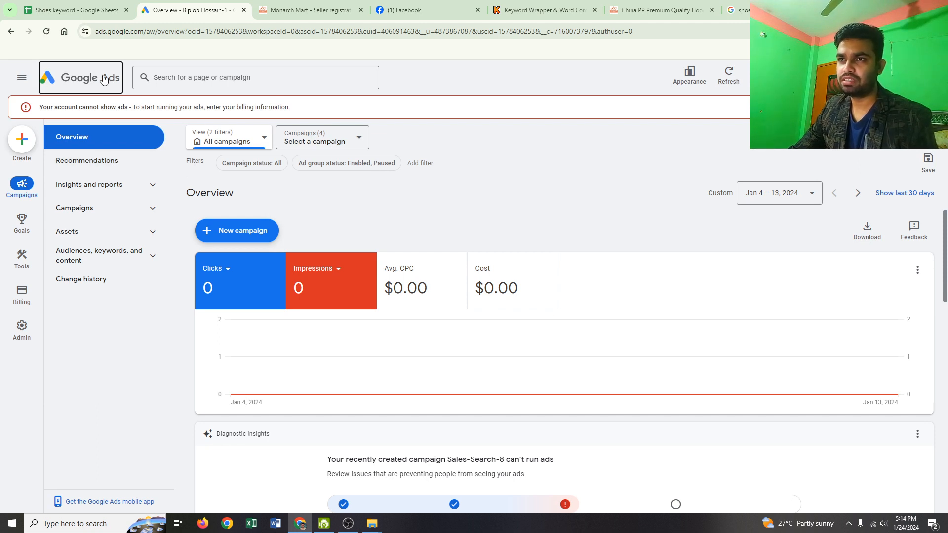
- Start a new campaign with the Leads objective and accept its Page views conversion goal
left_click(241, 234)
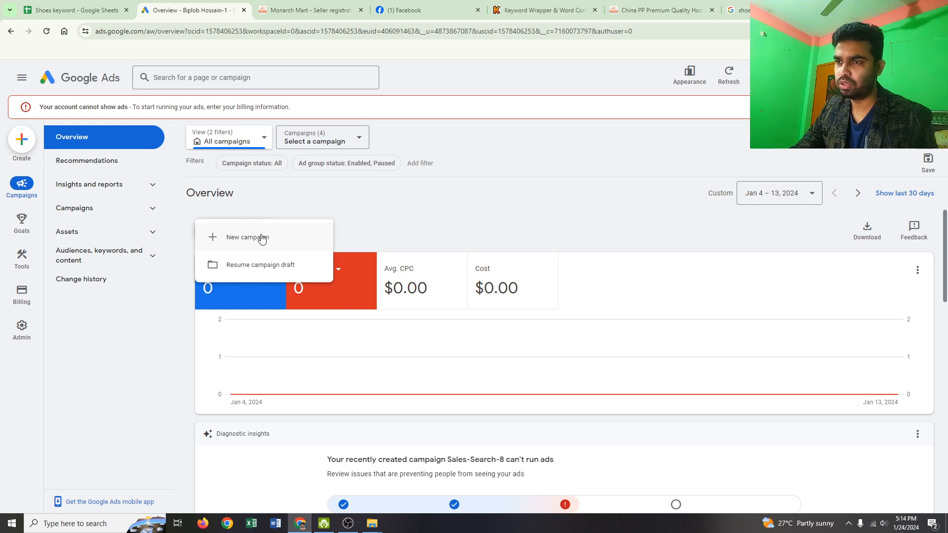
left_click(249, 241)
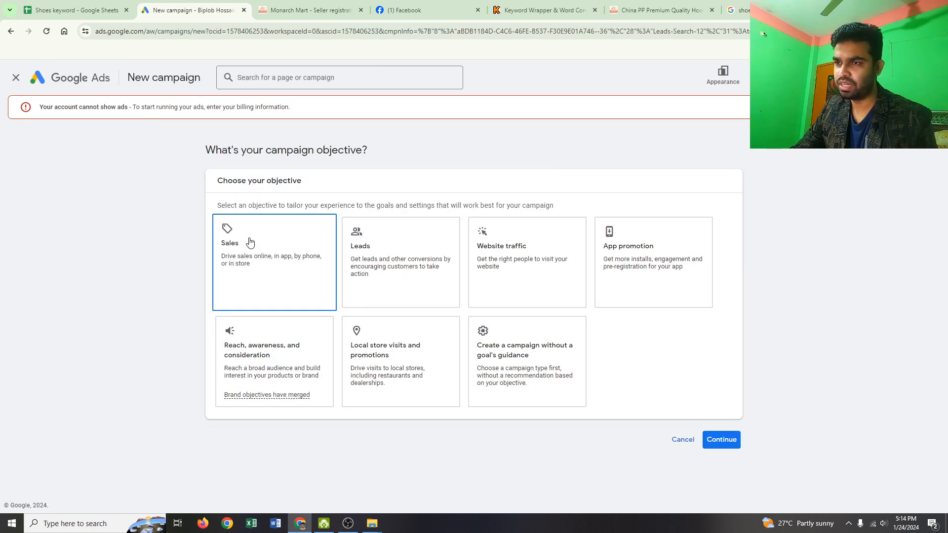
left_click(359, 253)
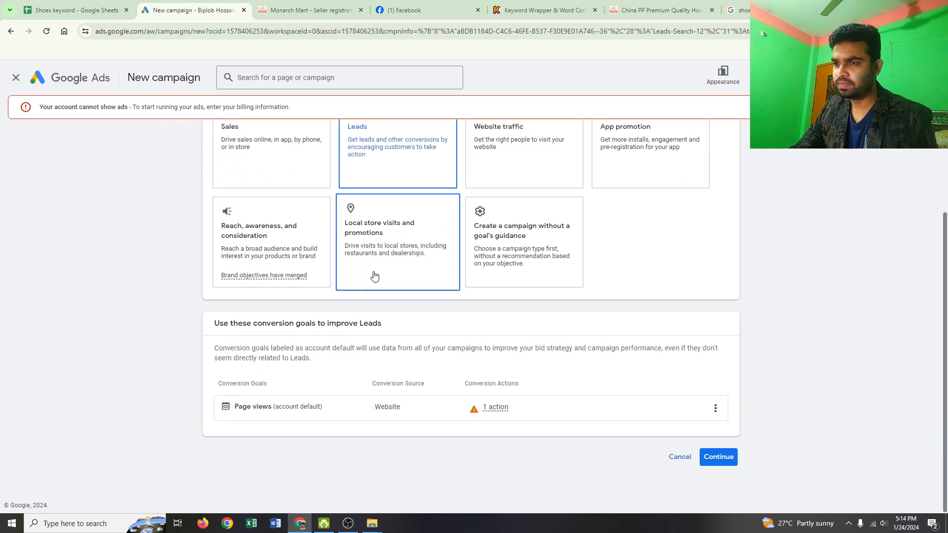
left_click(717, 456)
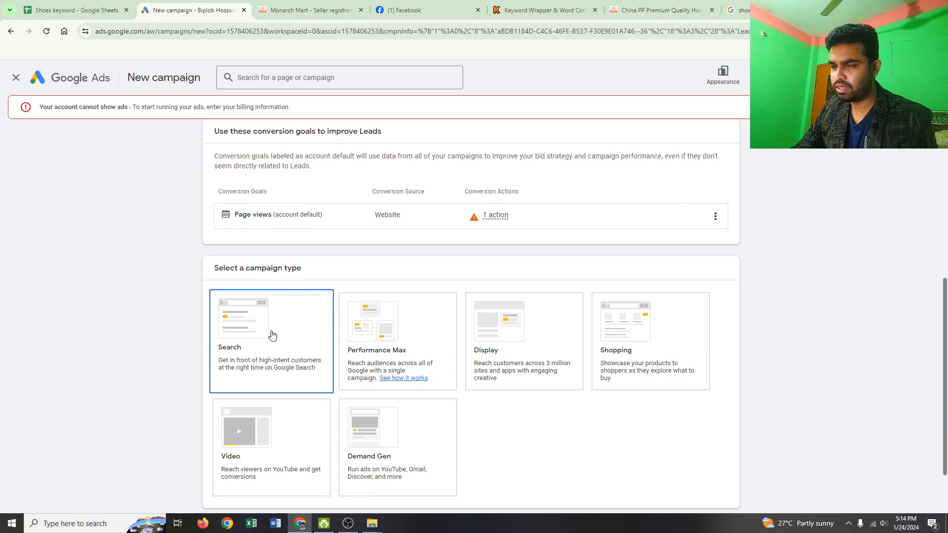
- Choose the Search campaign type with lead form submissions as the way to reach the goal, and start it as a new campaign
left_click(271, 333)
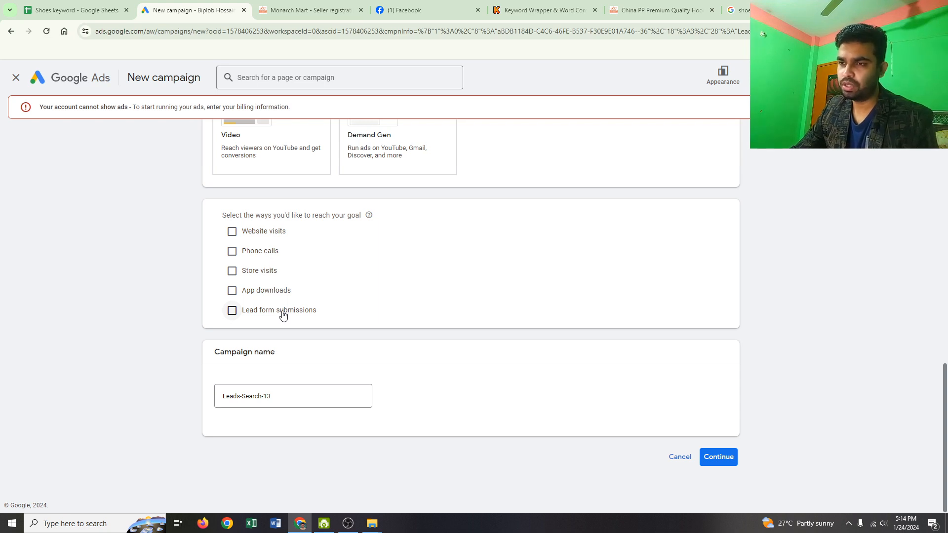
left_click(241, 311)
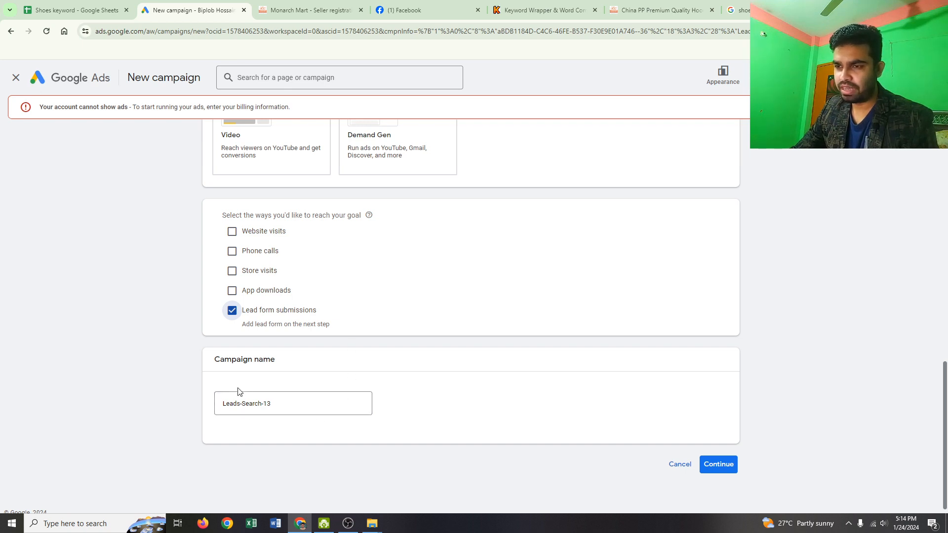
left_click(715, 465)
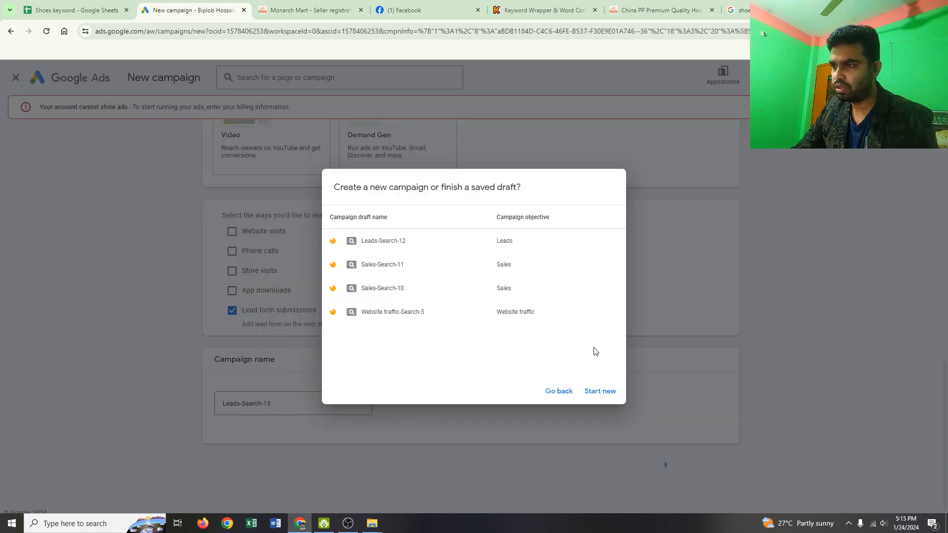
left_click(605, 397)
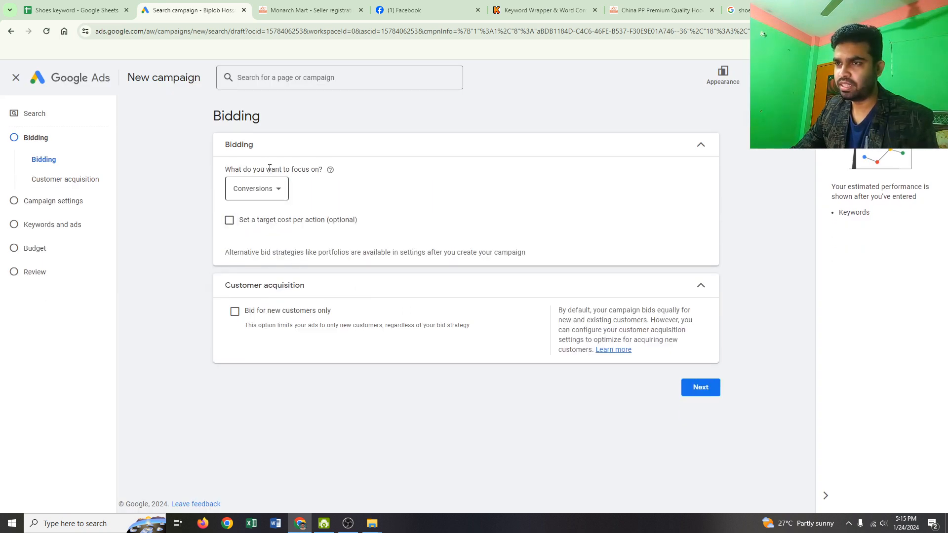
- Set the bidding focus to Conversion value
left_click(279, 194)
left_click(272, 235)
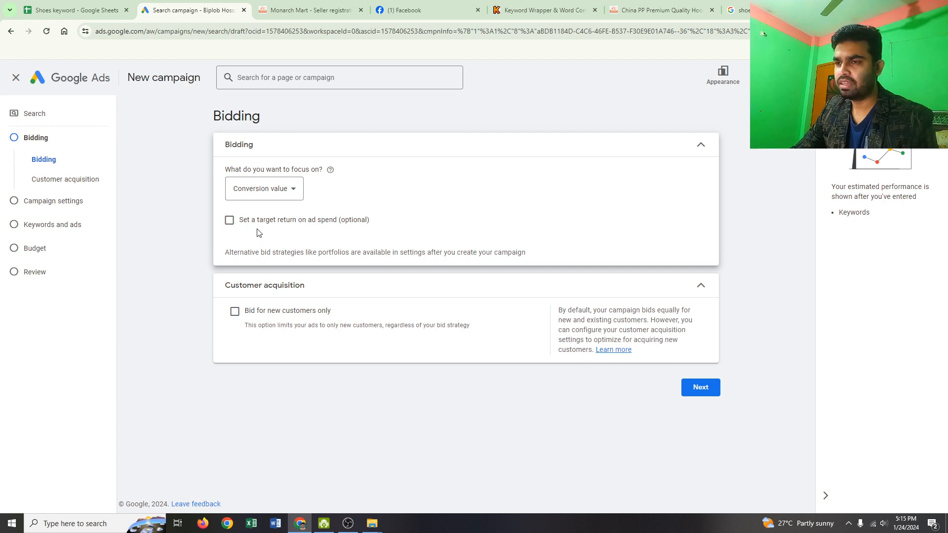
left_click(230, 221)
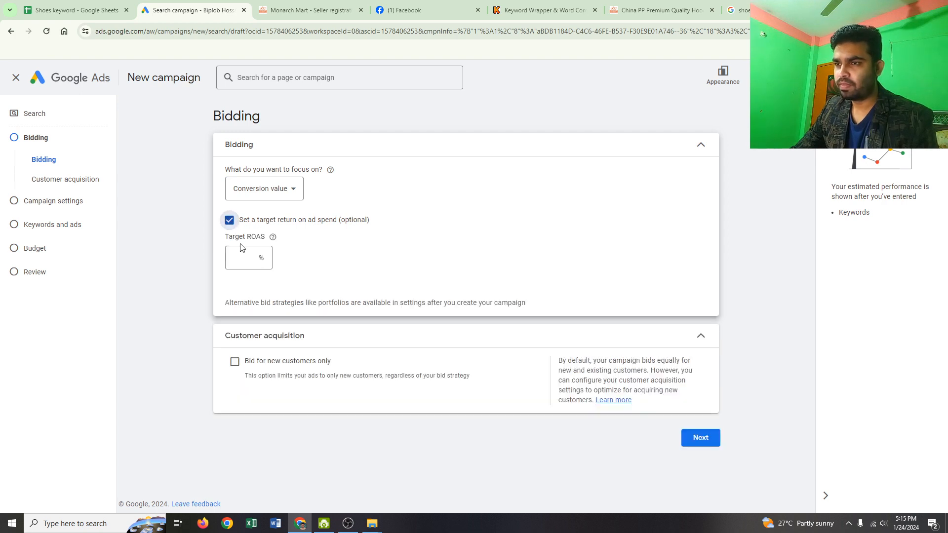
left_click(260, 260)
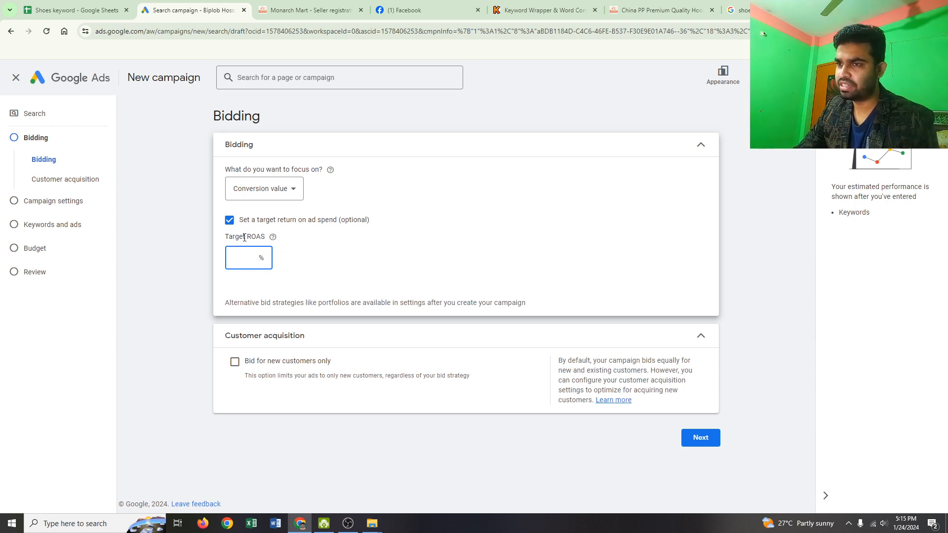
left_click(230, 220)
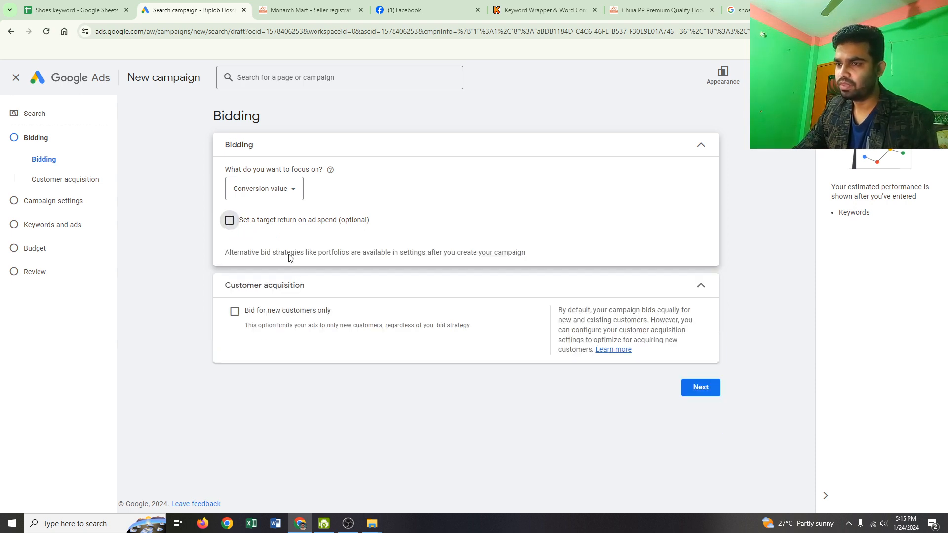
- Accept the bidding setup and restrict the campaign's target location to Bangladesh
left_click(712, 395)
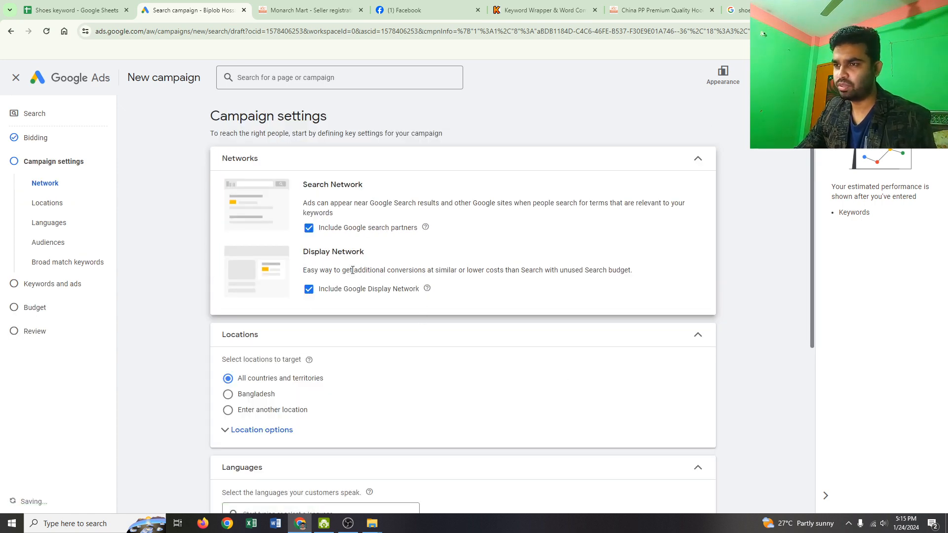
scroll(377, 271, "down", 2)
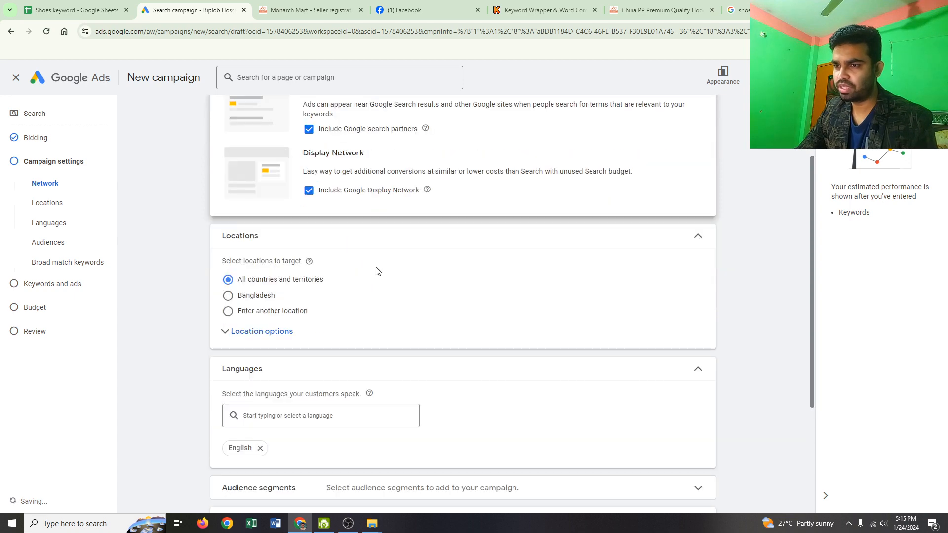
left_click(228, 295)
- Set the campaign's start date to Jan 25, 2024 and its end date to Jan 31, 2024
scroll(334, 308, "down", 1)
scroll(334, 309, "down", 2)
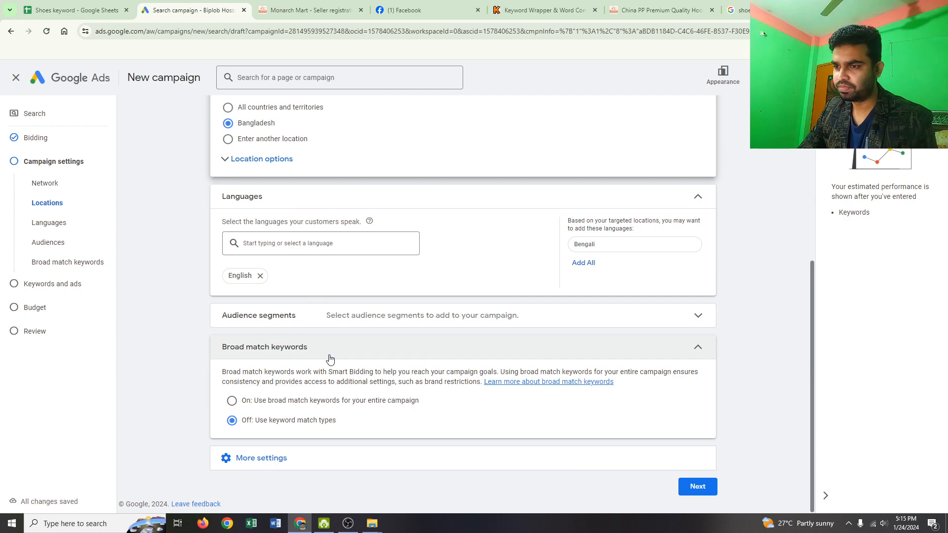
left_click(259, 459)
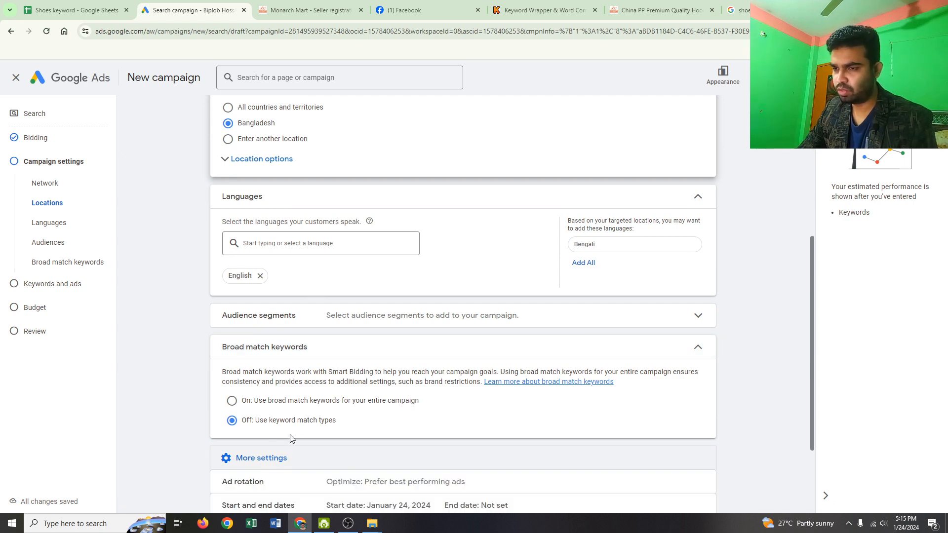
scroll(290, 439, "down", 2)
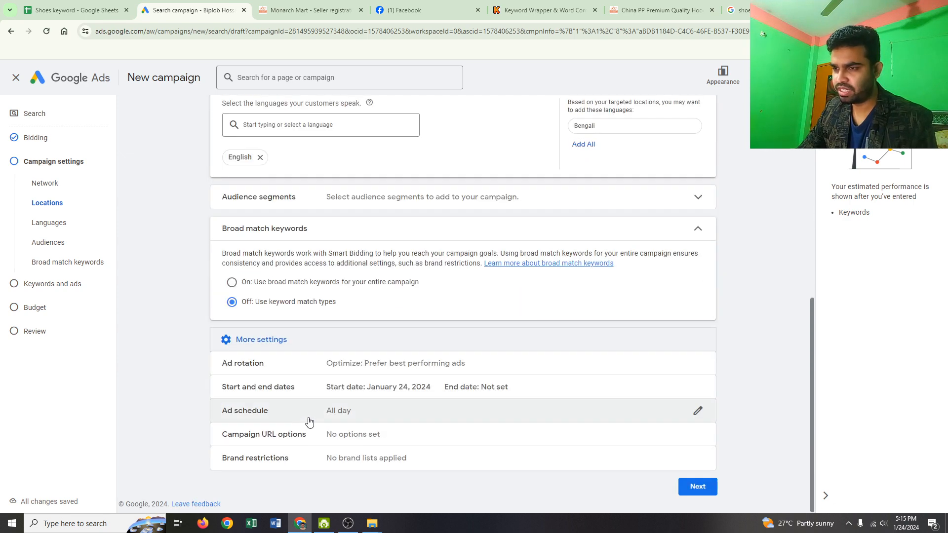
left_click(449, 389)
scroll(316, 385, "down", 1)
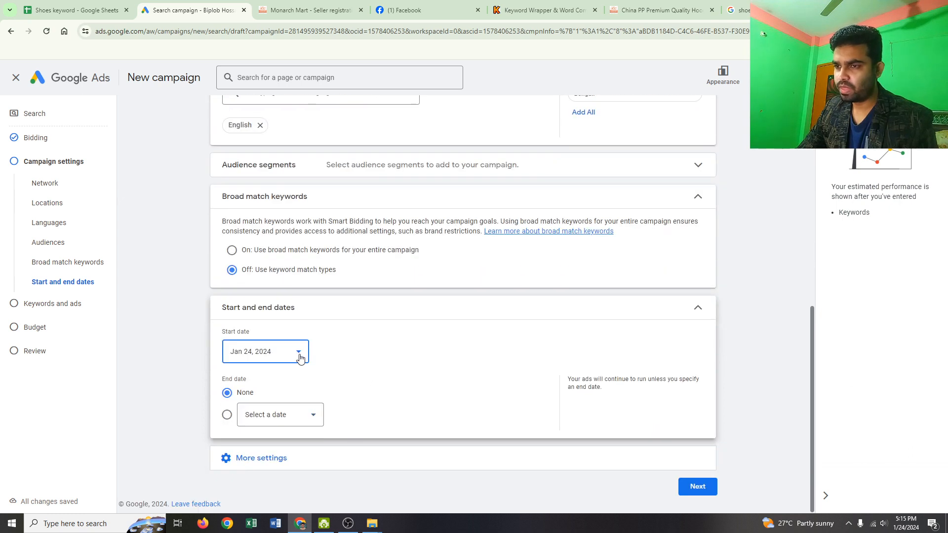
left_click(299, 353)
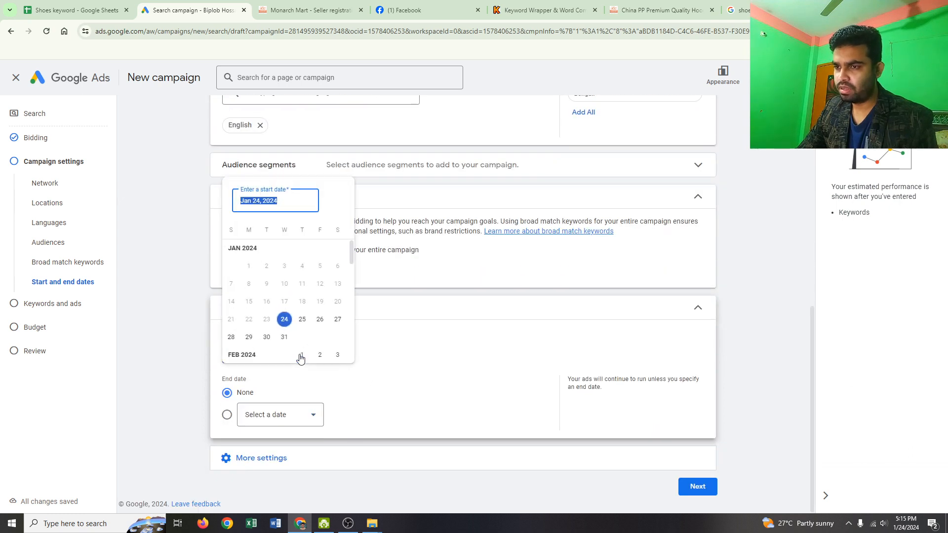
left_click(304, 327)
left_click(309, 416)
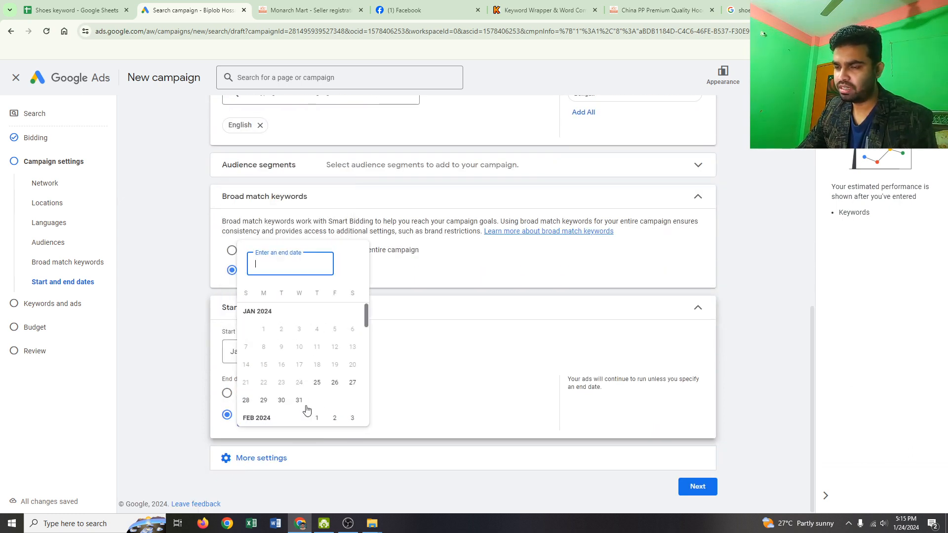
left_click(298, 401)
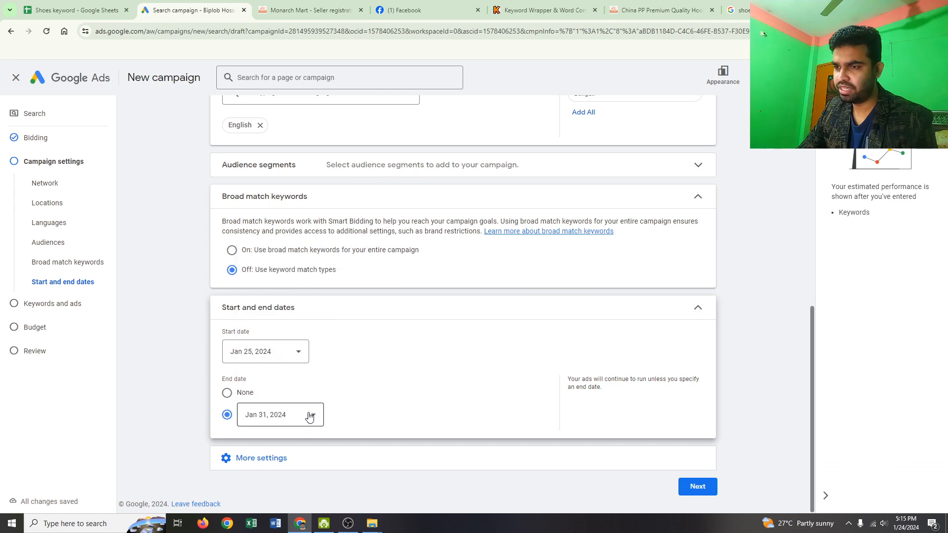
- Show the remaining additional campaign settings and continue to the keywords and ads stage
left_click(275, 458)
scroll(373, 413, "down", 2)
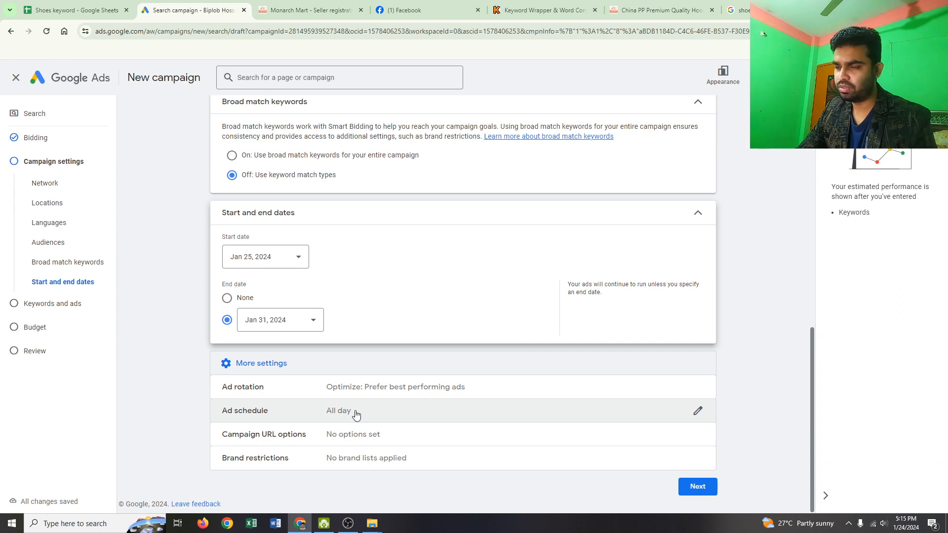
left_click(682, 488)
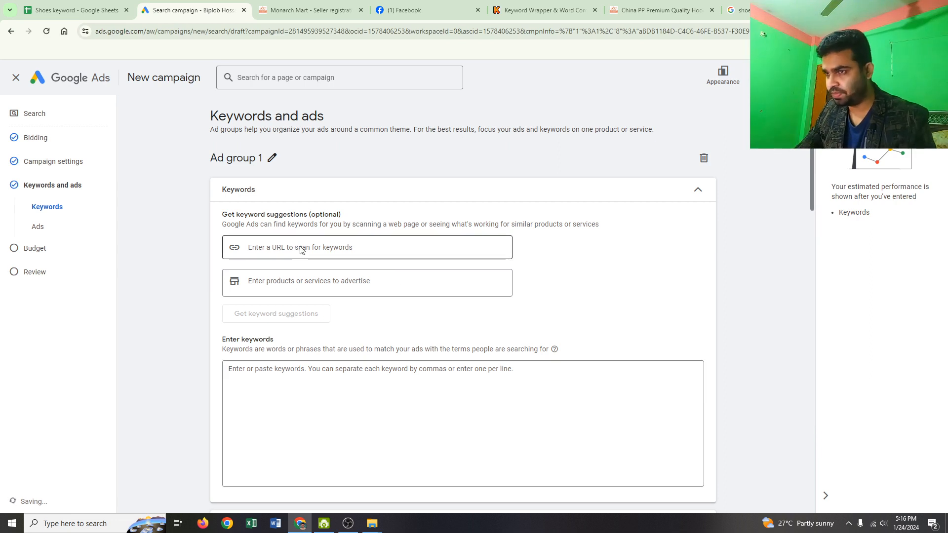
left_click(300, 247)
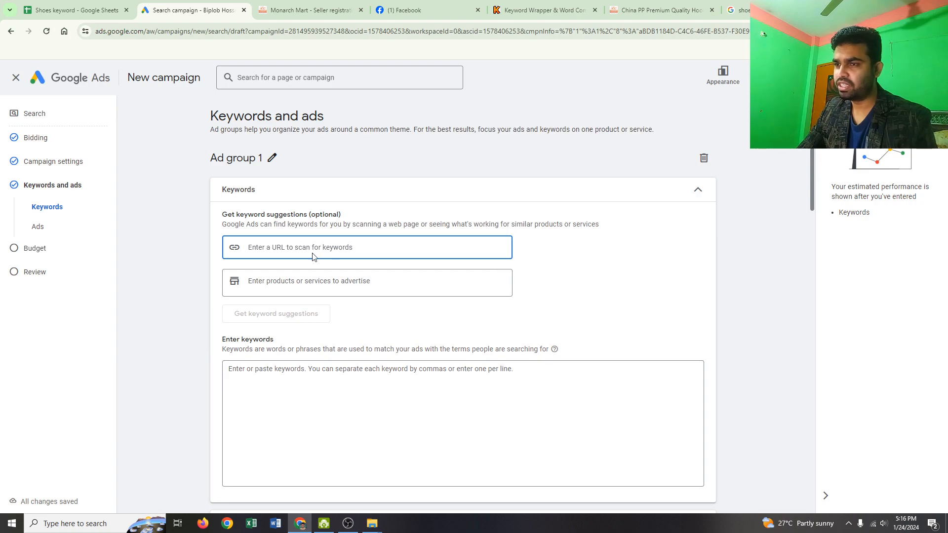
scroll(313, 251, "down", 6)
scroll(314, 251, "up", 5)
scroll(314, 251, "down", 6)
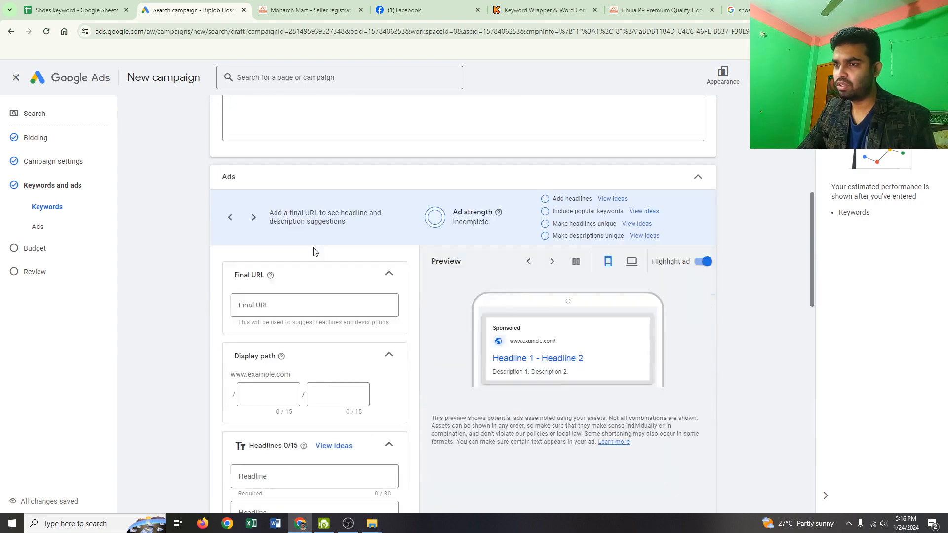
scroll(314, 250, "up", 7)
scroll(316, 250, "down", 5)
scroll(316, 249, "down", 4)
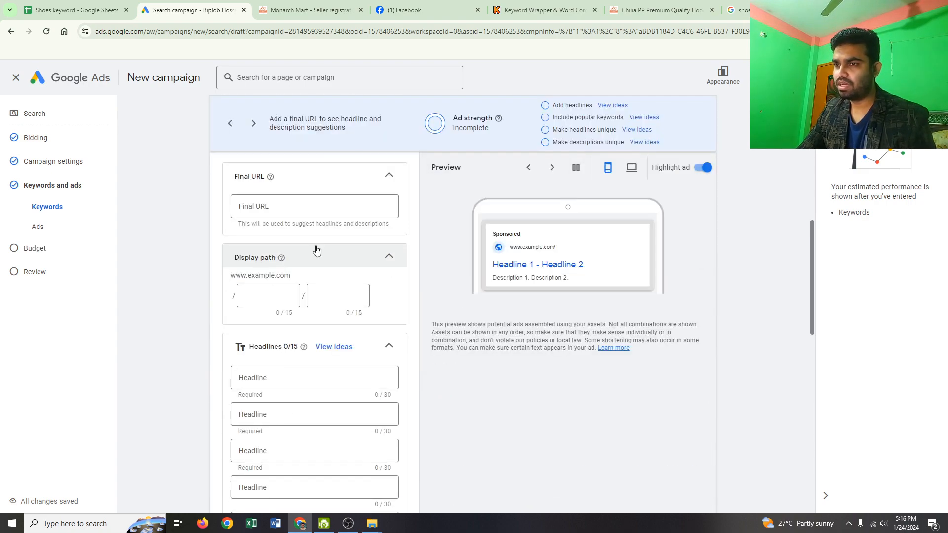
left_click(272, 211)
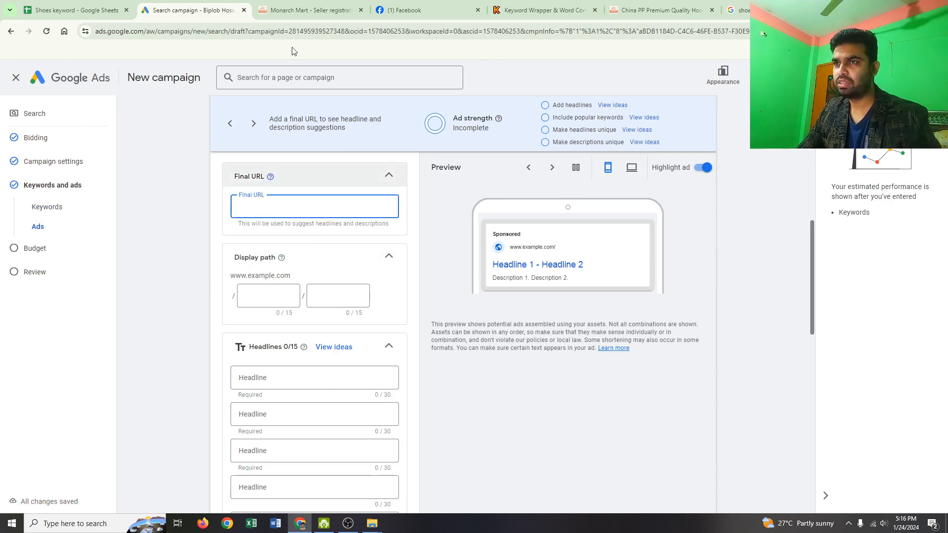
left_click(306, 9)
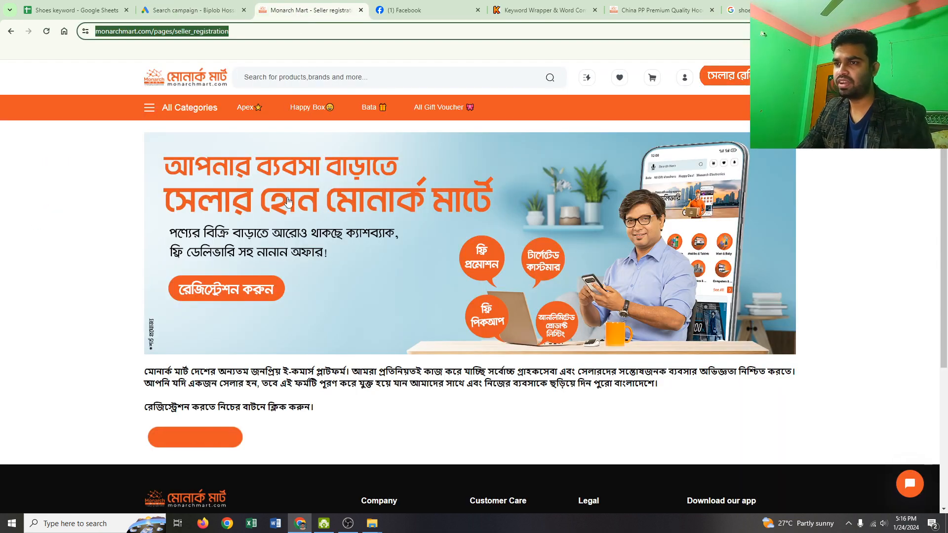
left_click(152, 32)
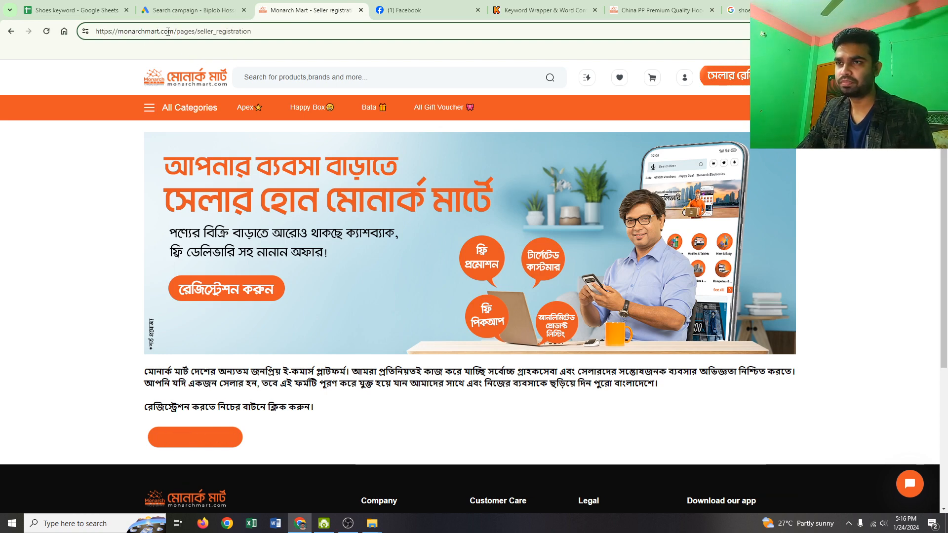
left_click_drag(174, 31, 97, 32)
key("ctrl+c")
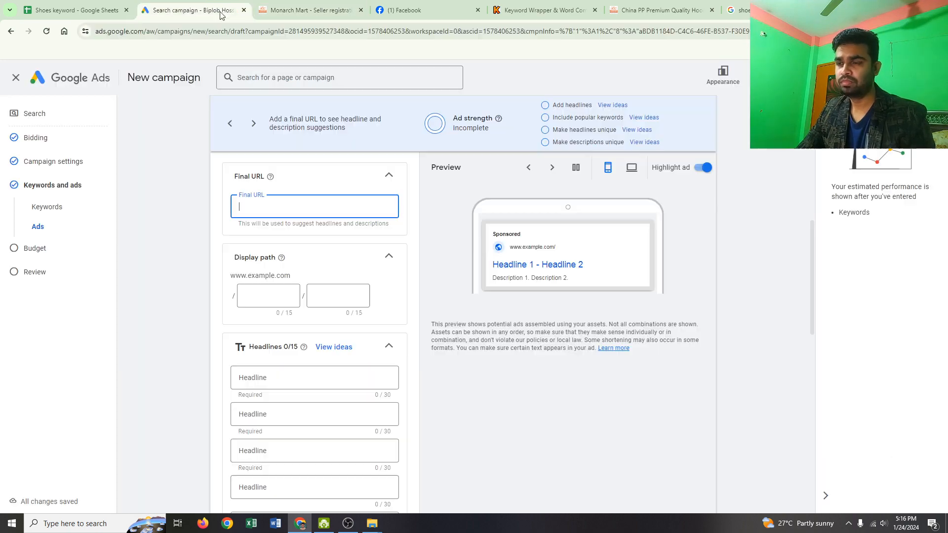
left_click(193, 10)
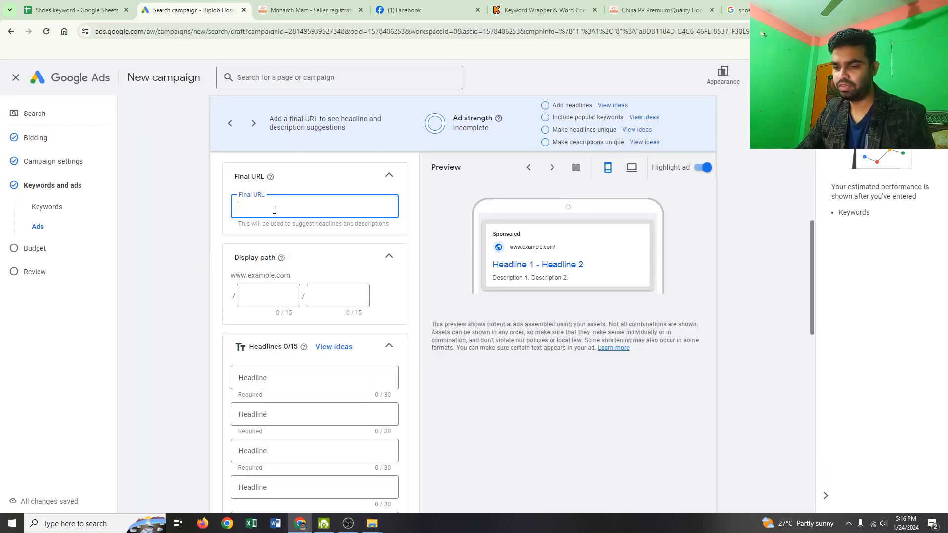
key("ctrl+v")
scroll(311, 246, "up", 10)
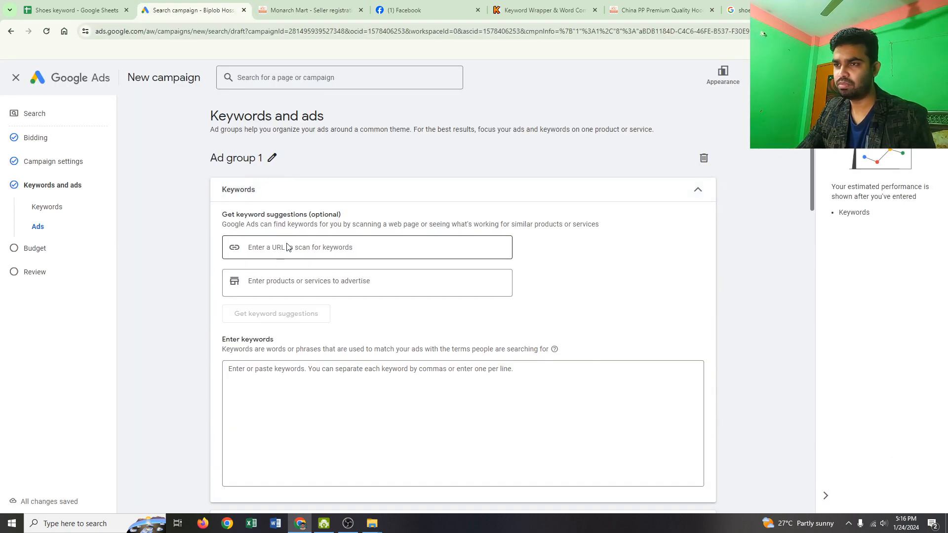
left_click(288, 247)
type("https://monarchmart.com/")
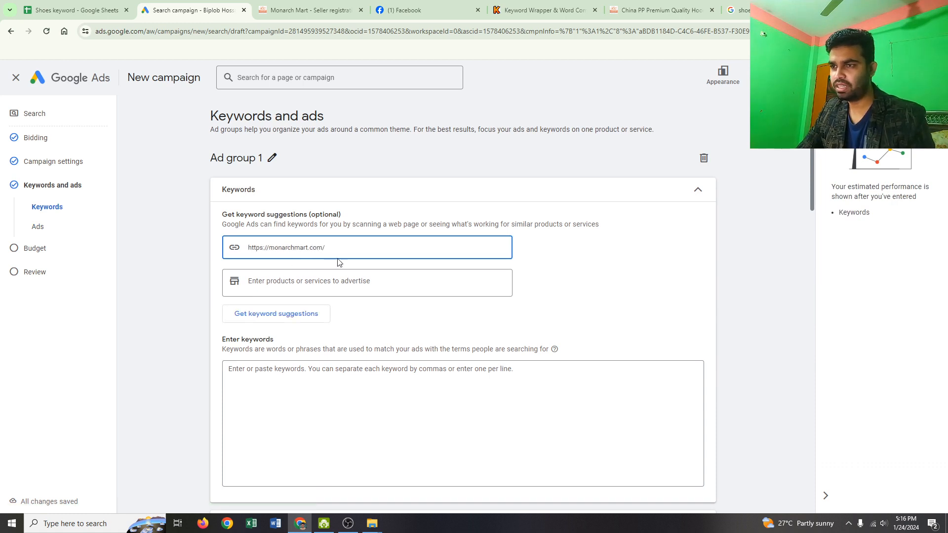
left_click(294, 314)
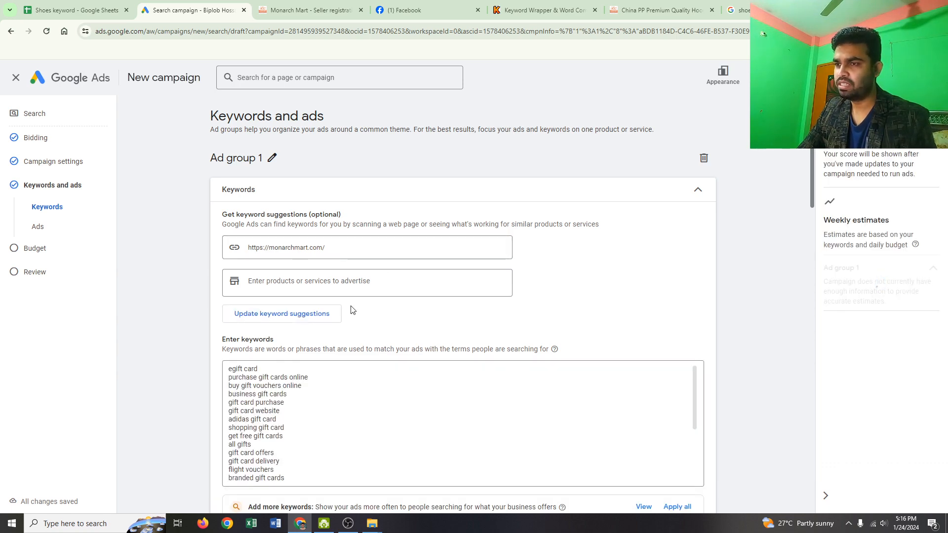
scroll(349, 304, "down", 3)
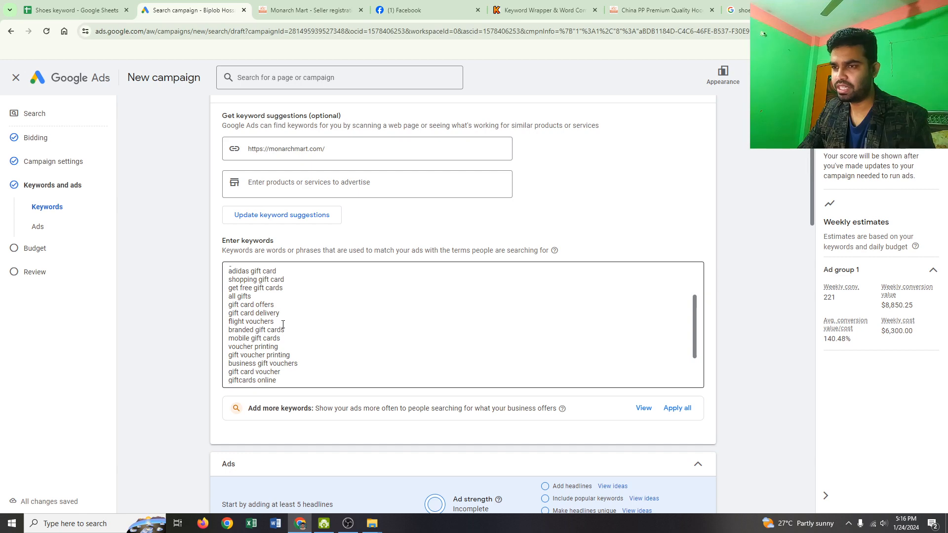
- Enter "Best Gift" as the ad's first headline
scroll(283, 325, "down", 3)
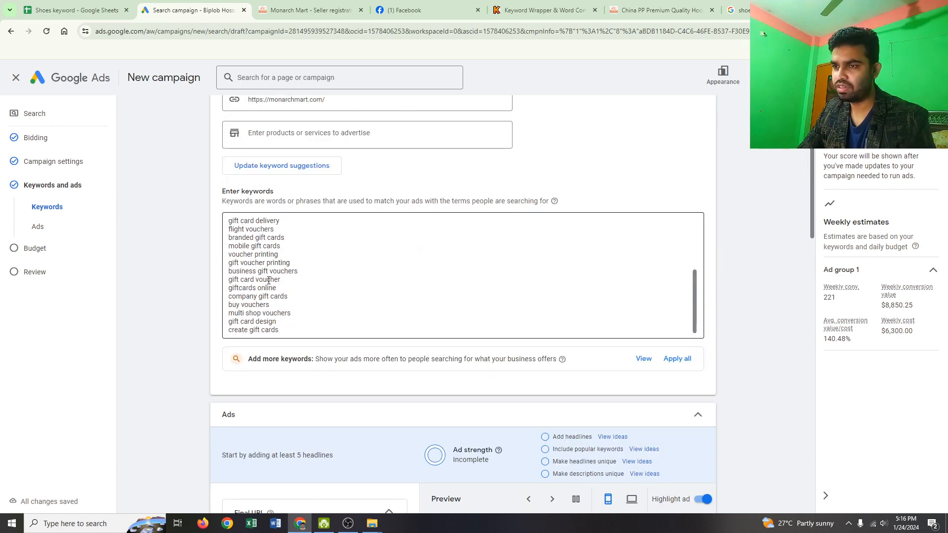
scroll(292, 295, "down", 3)
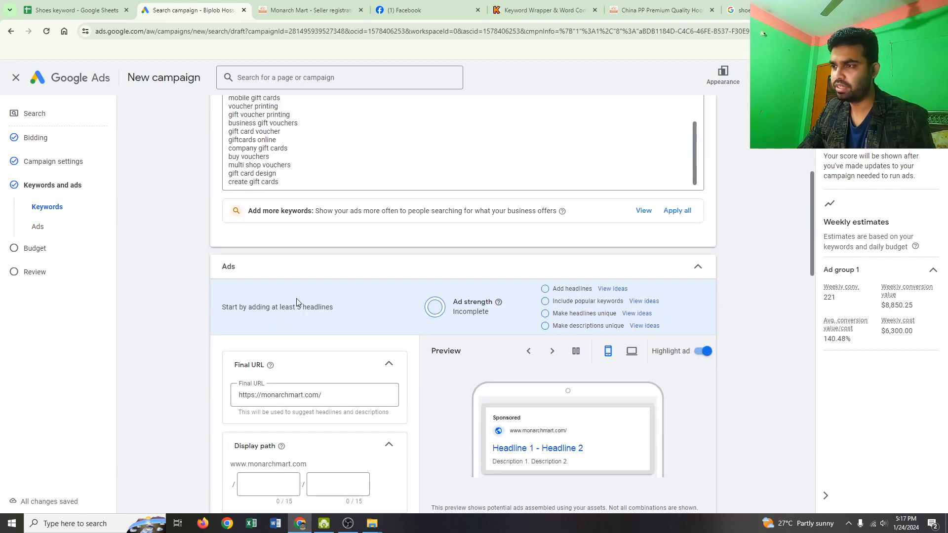
scroll(296, 299, "down", 3)
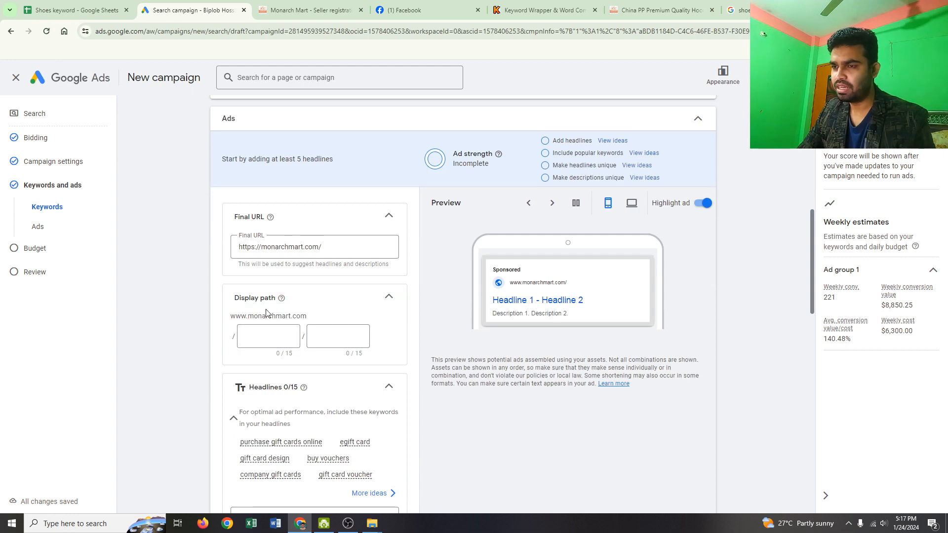
scroll(292, 338, "down", 5)
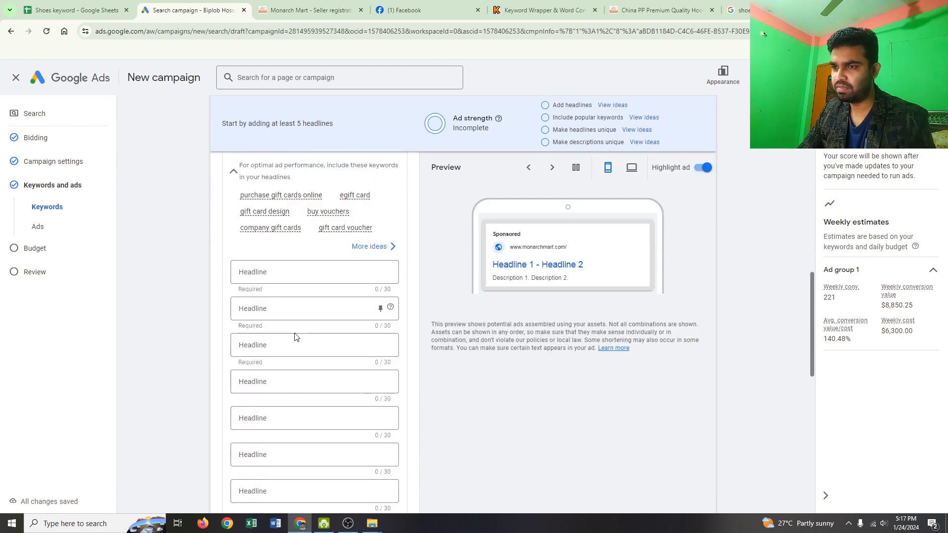
left_click(293, 275)
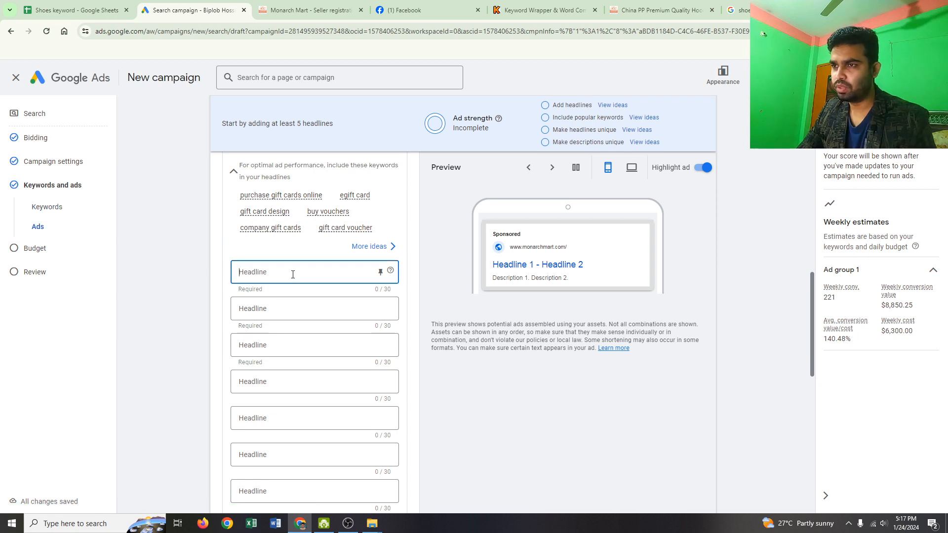
type("b")
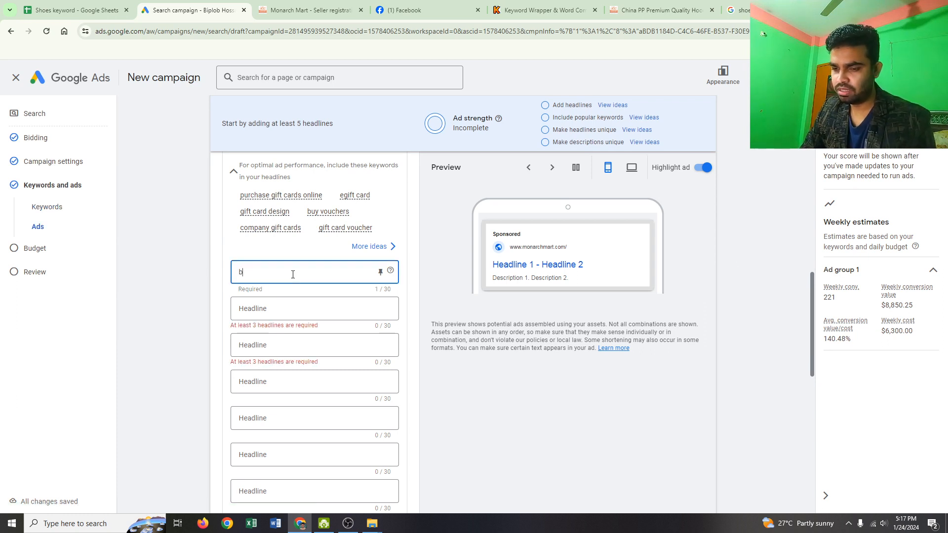
type("EST")
key("BackSpace")
key("BackSpace")
key("BackSpace")
key("BackSpace")
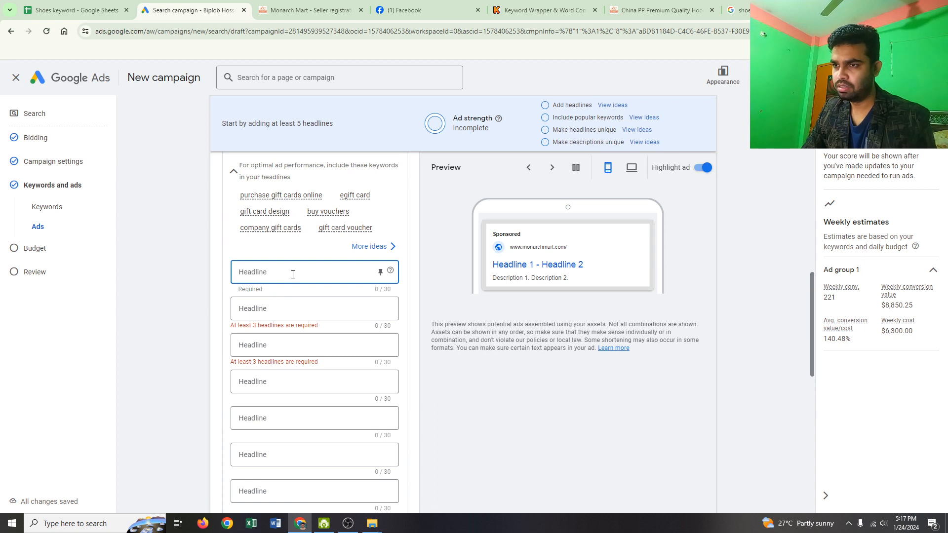
type("b")
key("BackSpace")
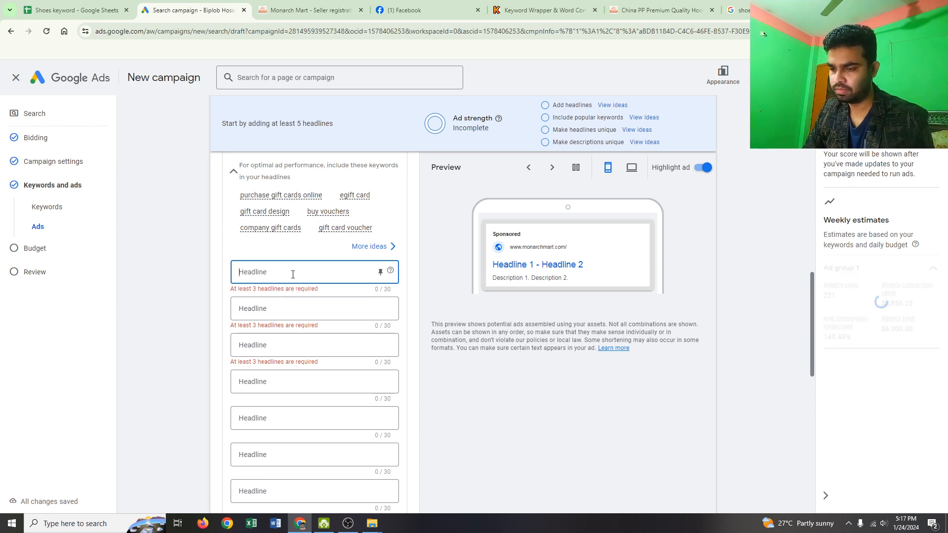
type("Best")
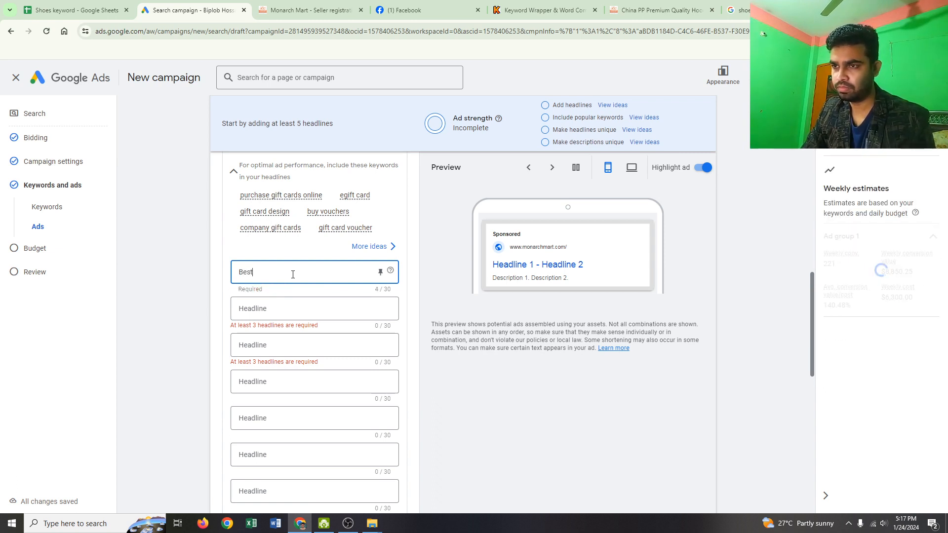
type(" Gift")
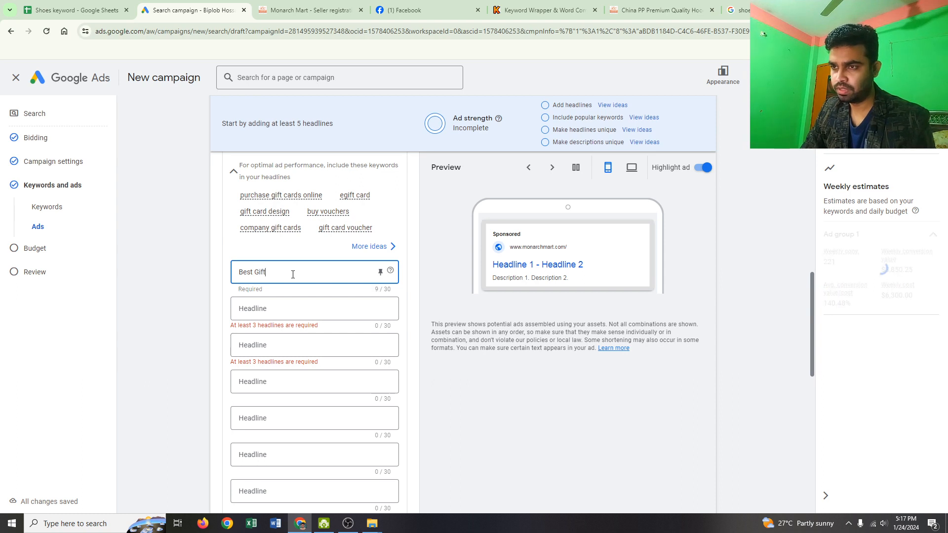
- Enter "Shoes For Men" as the ad's second headline
left_click(280, 309)
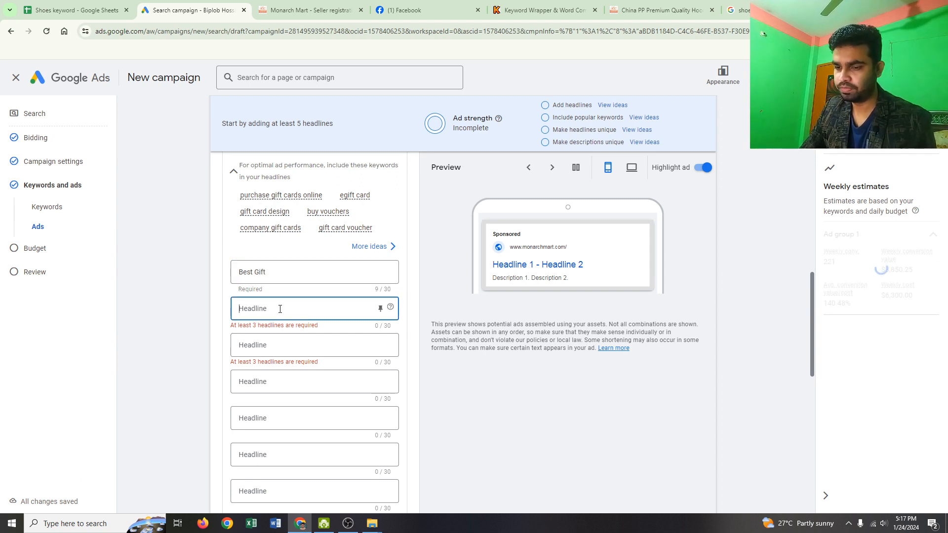
type("sHOes")
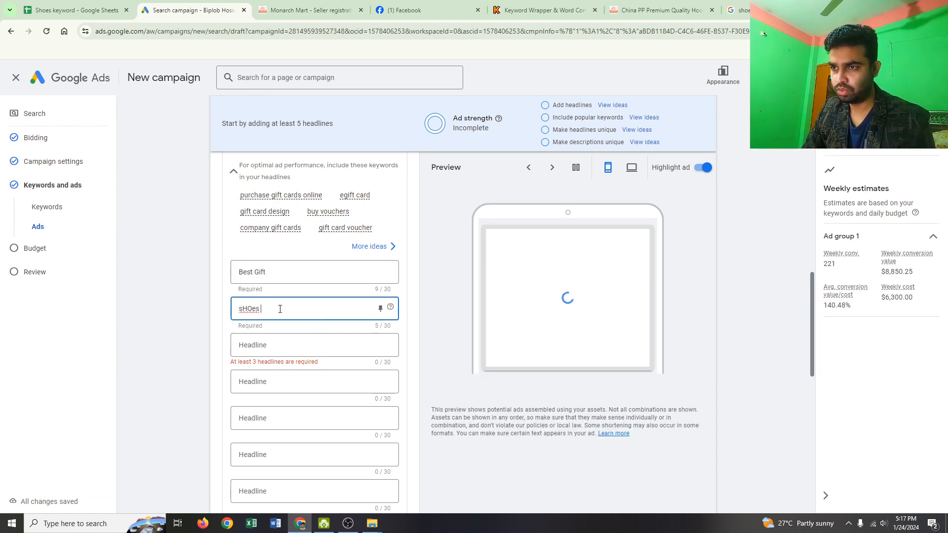
key("BackSpace")
key("BackSpace")
key("BackSpace")
key("BackSpace")
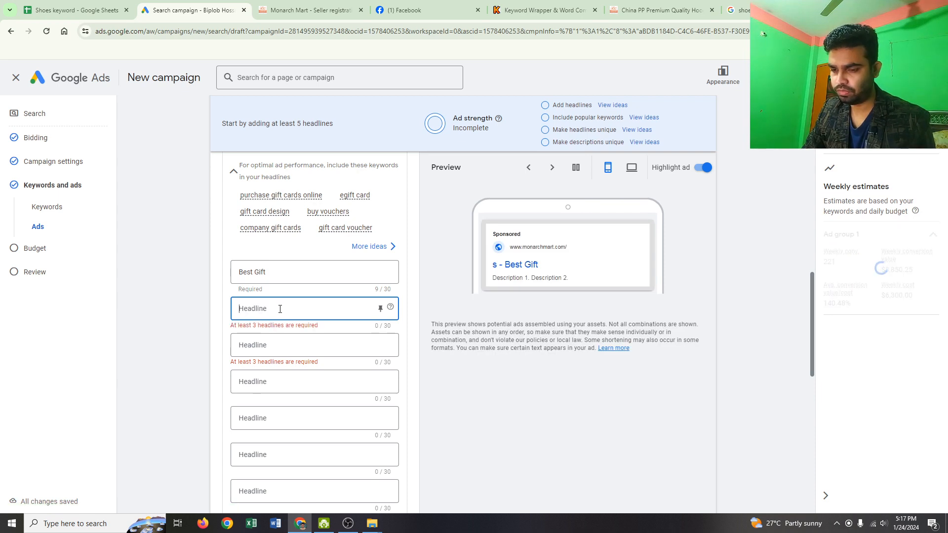
type("Sho")
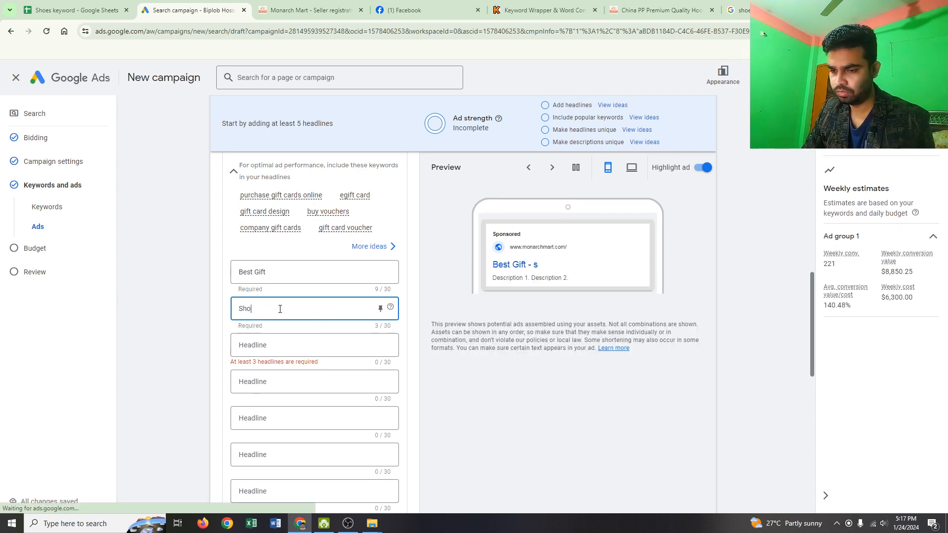
type("es For ")
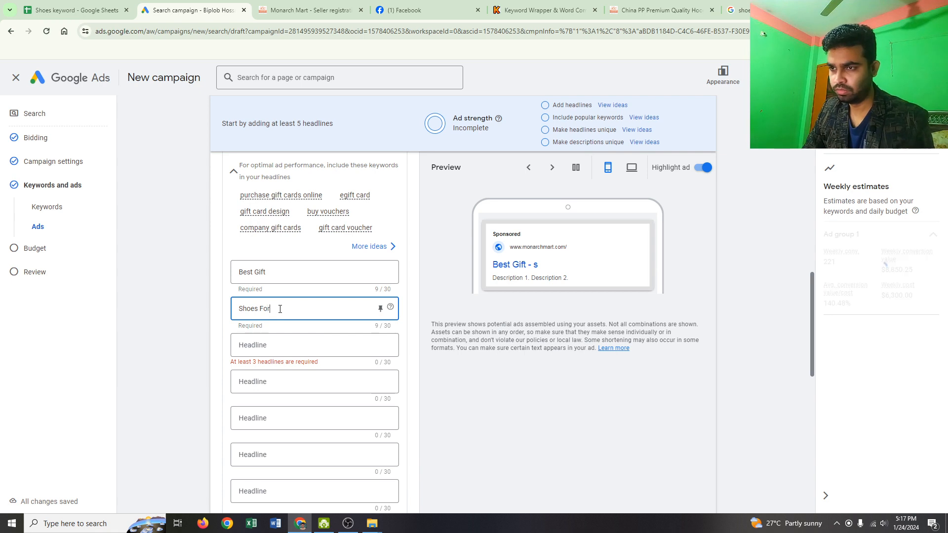
type("Man")
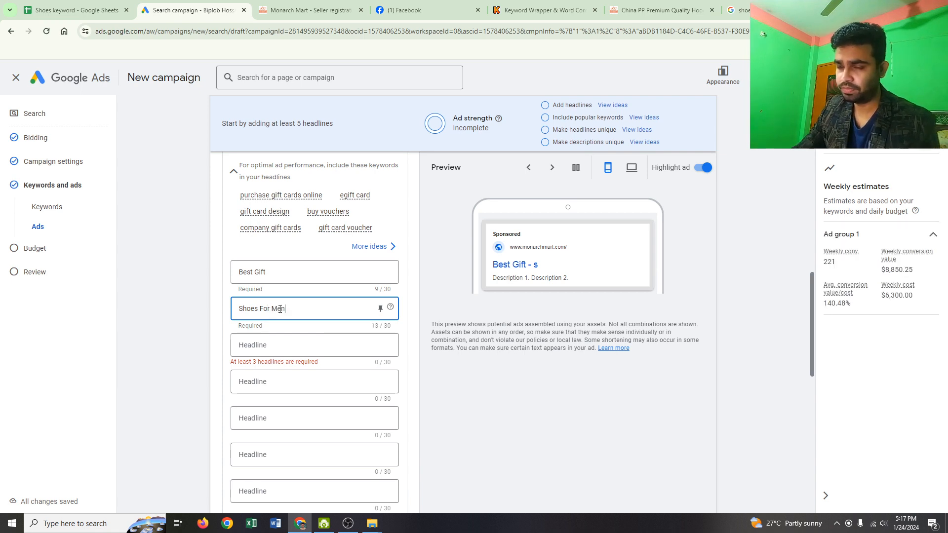
- Enter "Low Price Shoes" as the ad's third headline
left_click(259, 345)
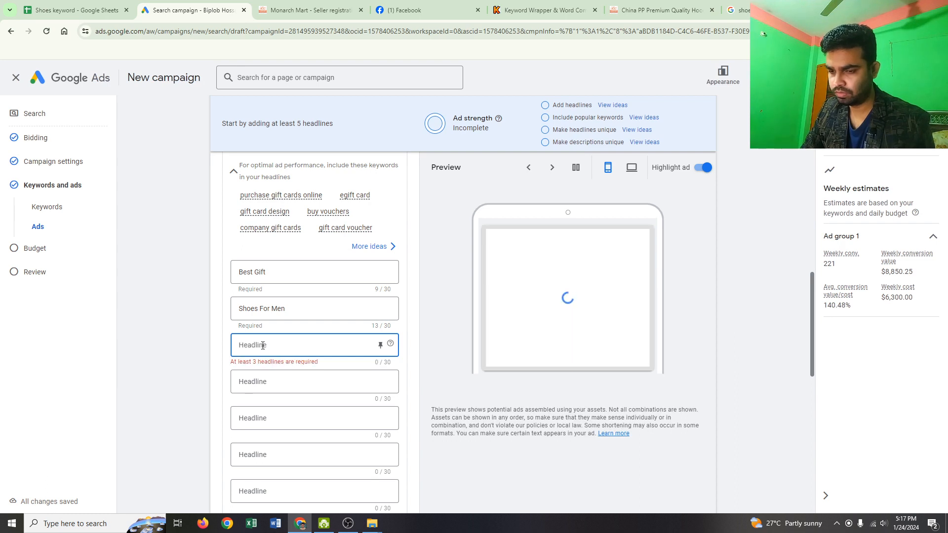
type("A")
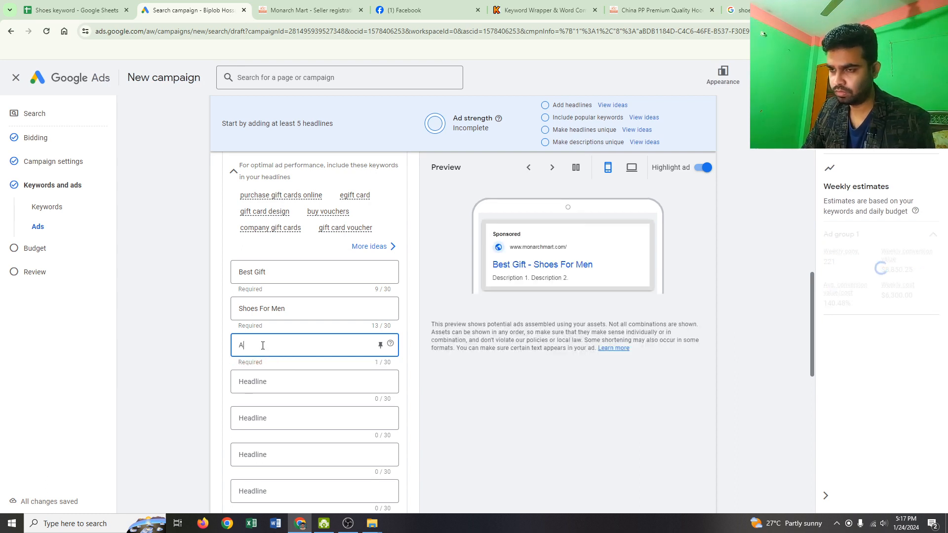
key("BackSpace")
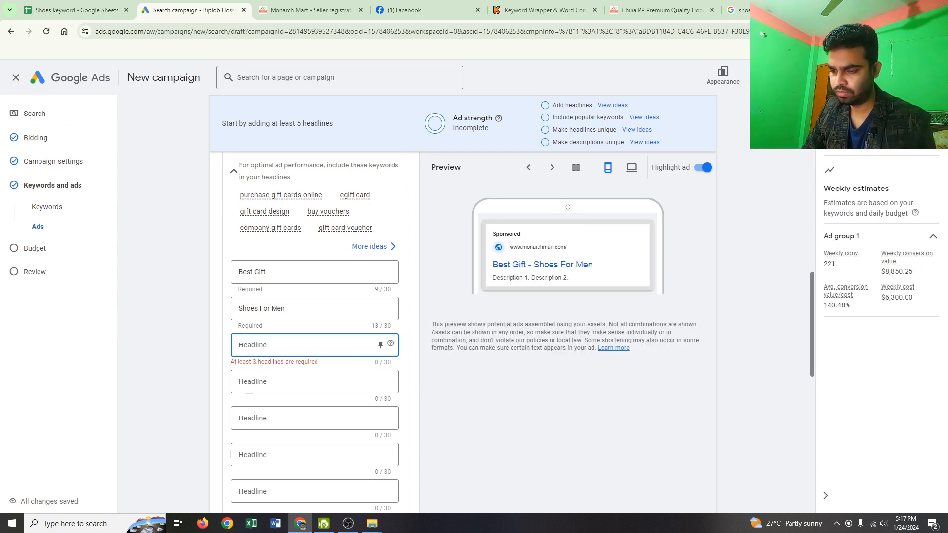
type("lo")
key("BackSpace")
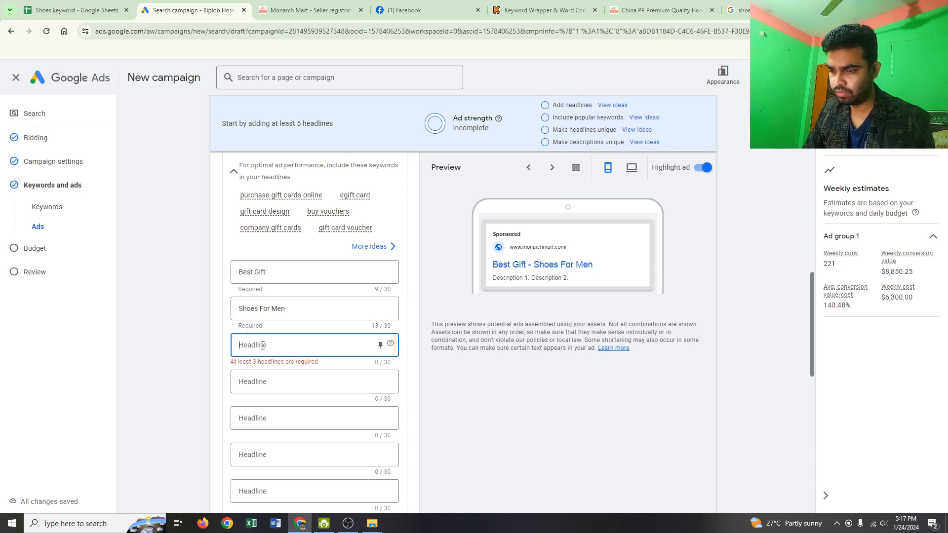
type("Lo")
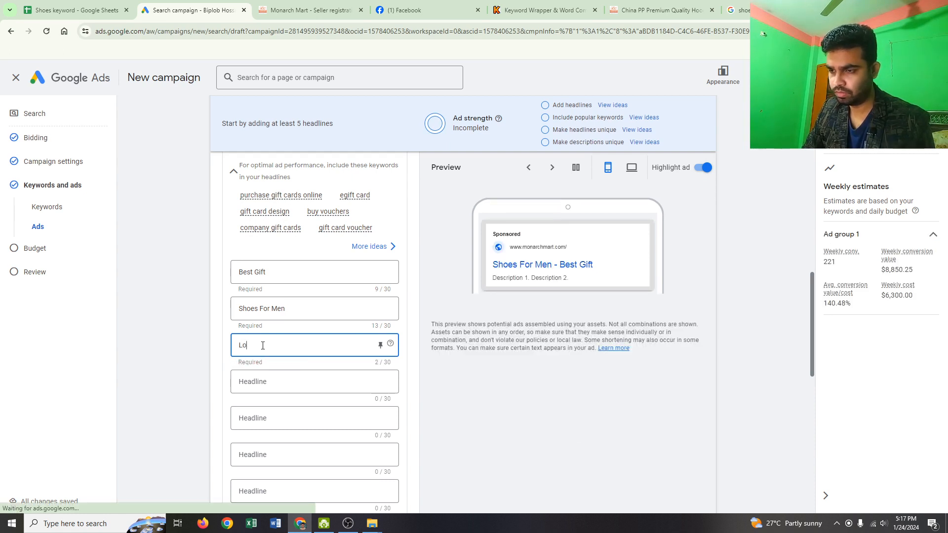
type("w PRIC")
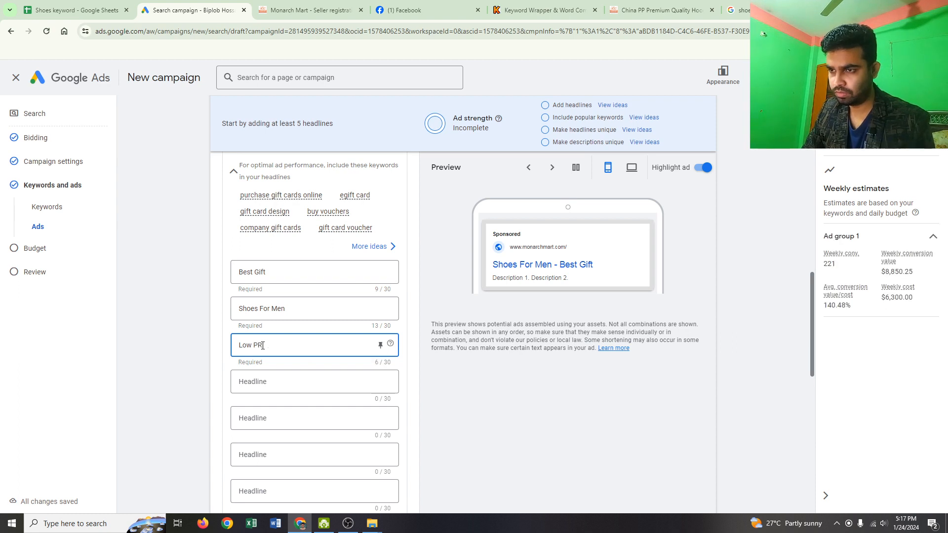
key("BackSpace")
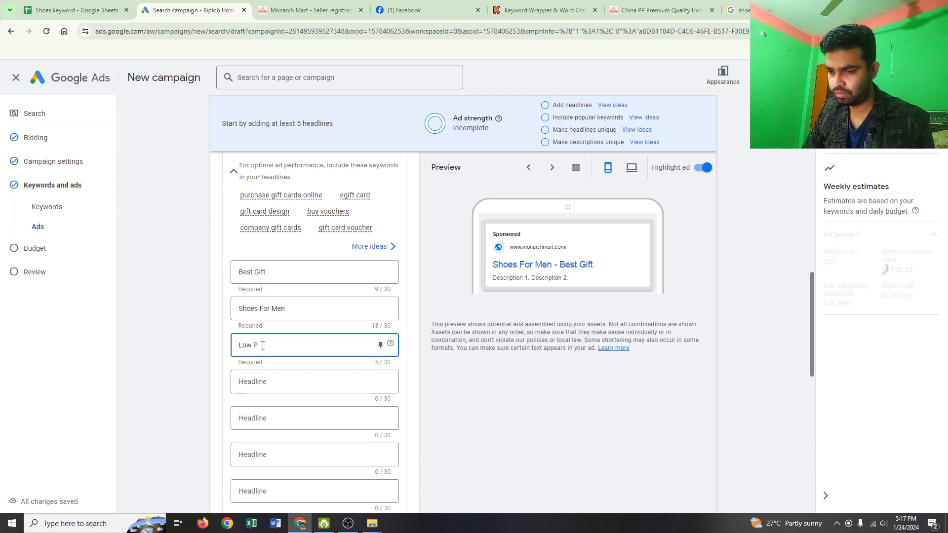
type("rice")
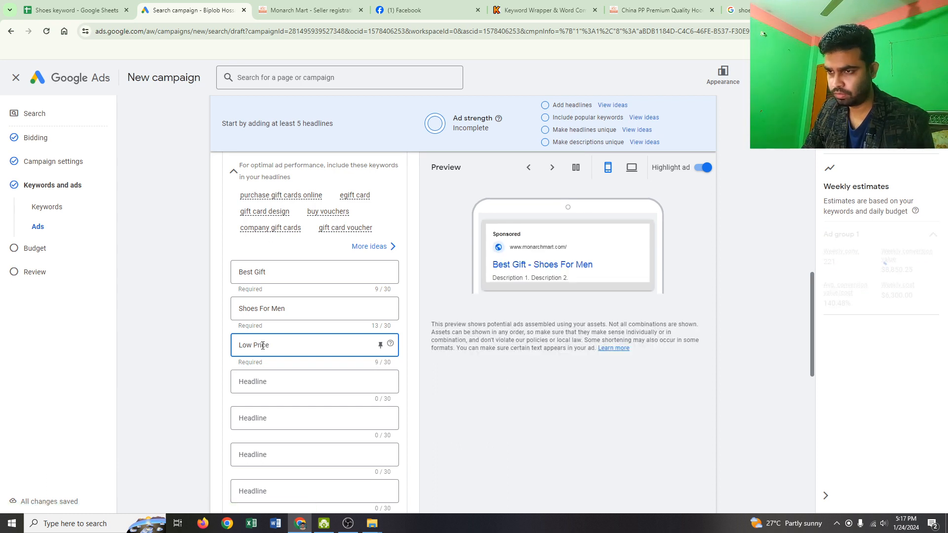
type(" Shoes")
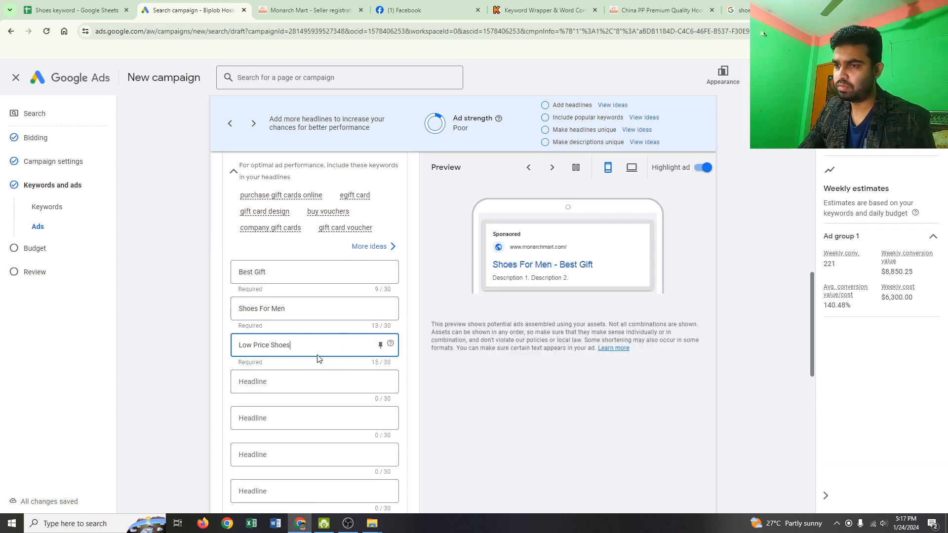
- Copy "High standard footware manufacturer safety shoes for every workplace" from the entesafety.com ad in the Google results into the ad's first description
scroll(317, 360, "down", 4)
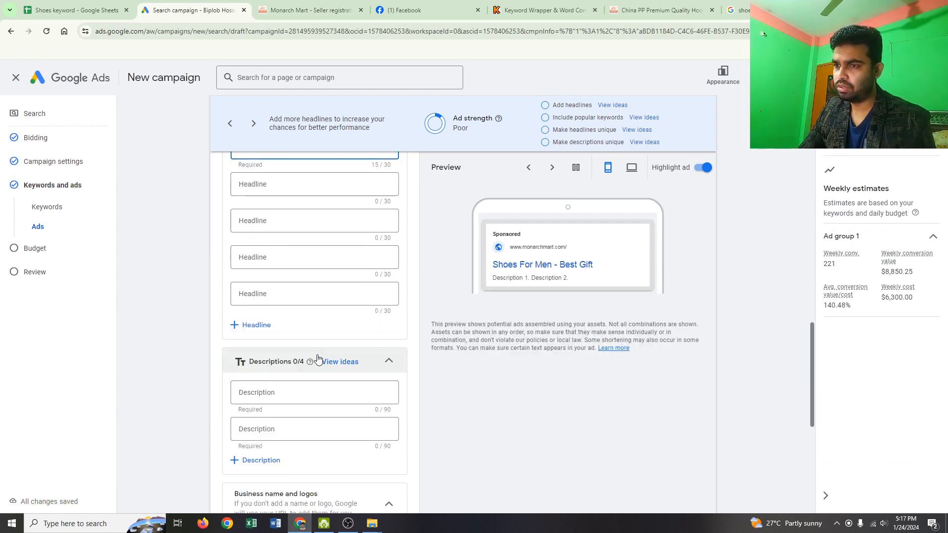
left_click(301, 391)
scroll(335, 401, "down", 2)
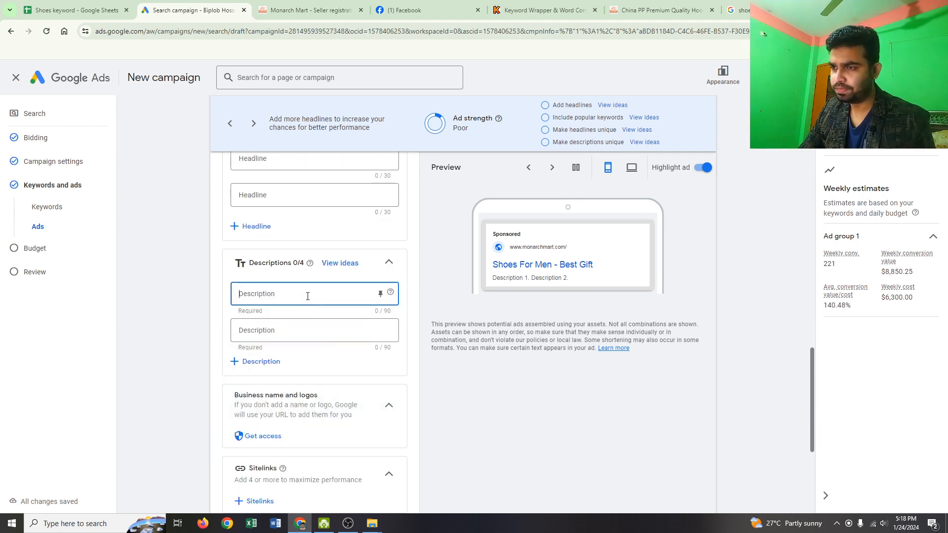
scroll(309, 306, "up", 15)
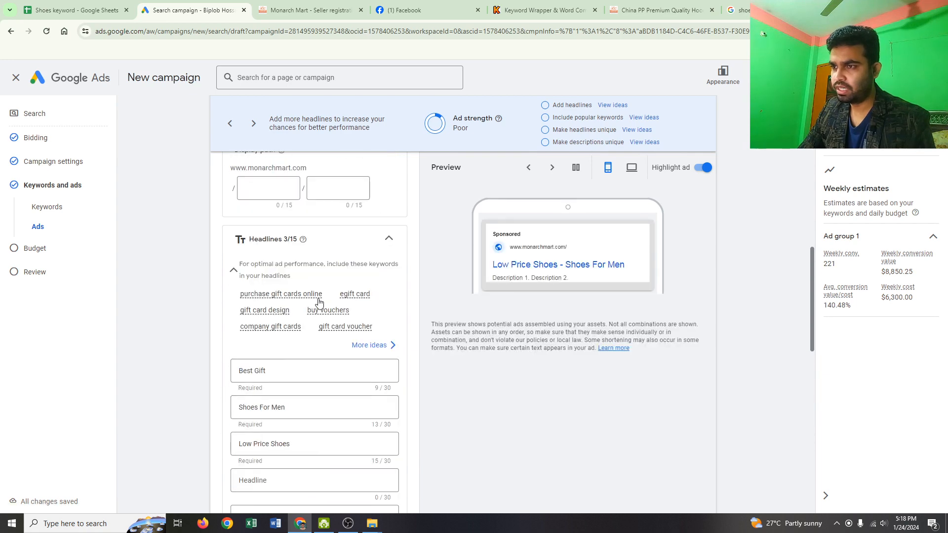
scroll(322, 316, "down", 4)
scroll(331, 330, "down", 7)
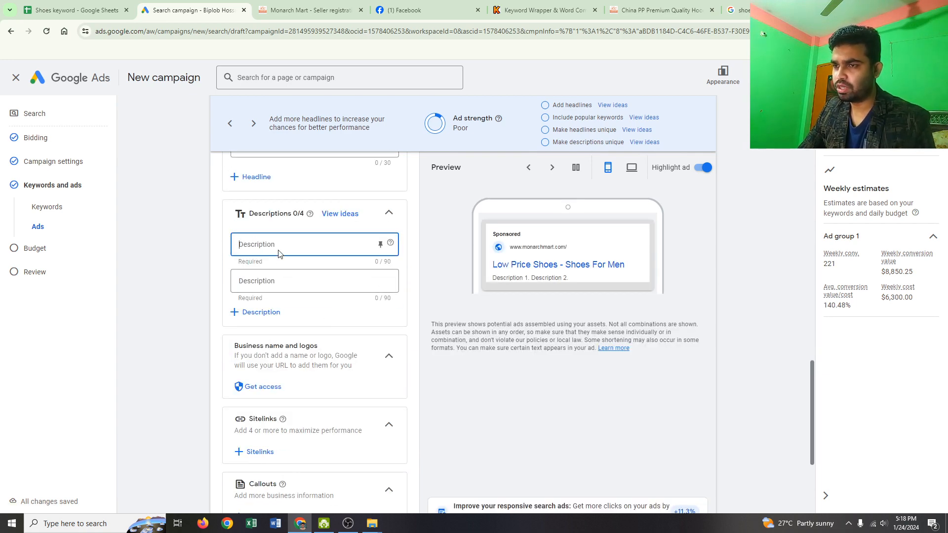
left_click(736, 14)
left_click(126, 277)
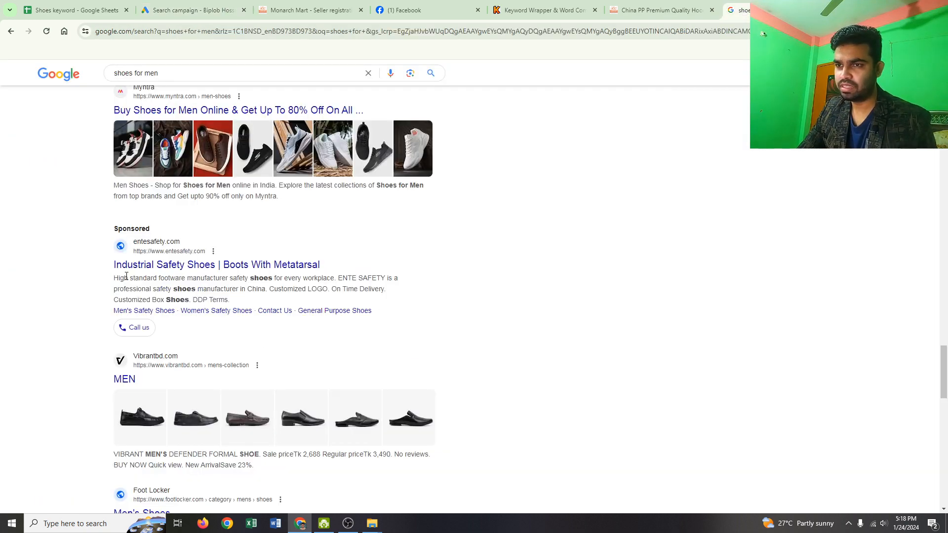
left_click_drag(117, 277, 333, 275)
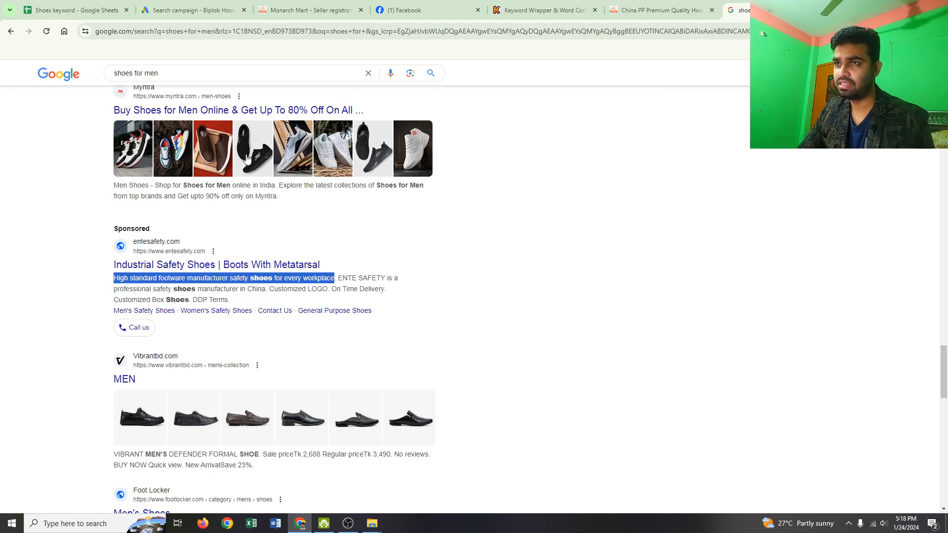
left_click(196, 17)
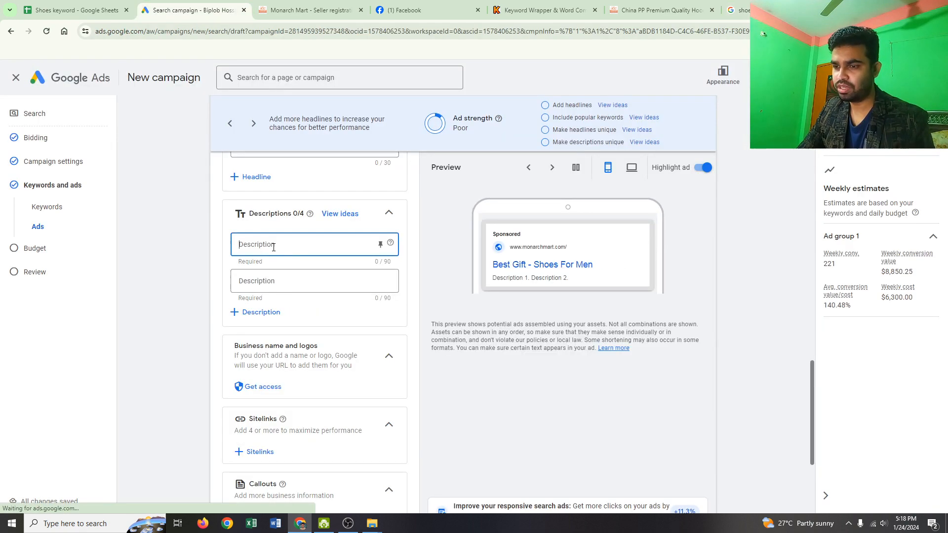
type("High standard footware manufacturer safety shoes for every workplace")
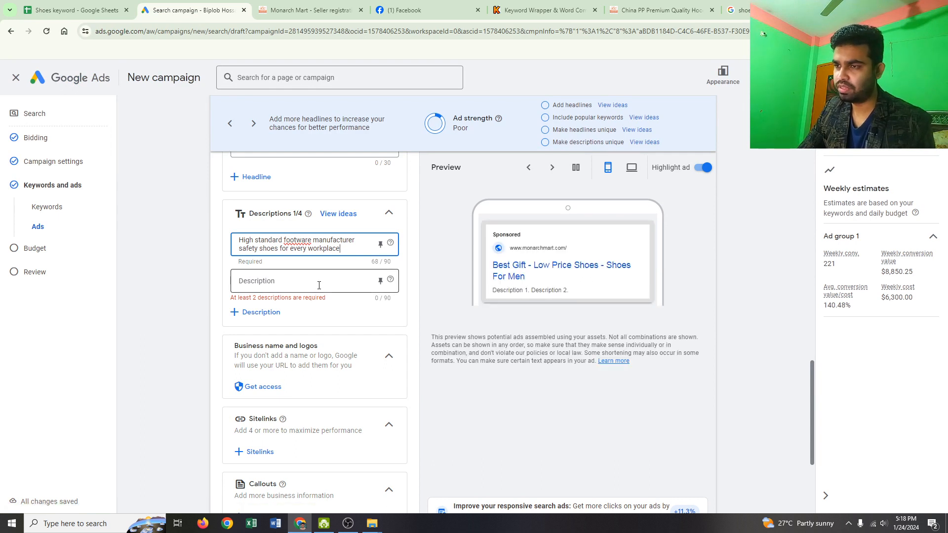
- Copy the Foot Locker snippet's opening from the Google results into the ad's second description, edited to "Shop the latest selection of Mens Shoes"
left_click(304, 282)
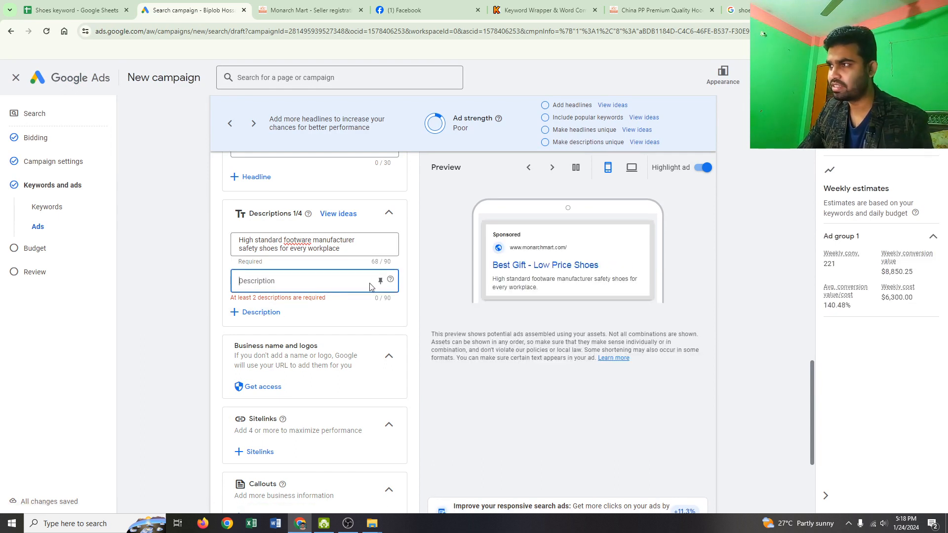
left_click(742, 10)
scroll(360, 346, "down", 4)
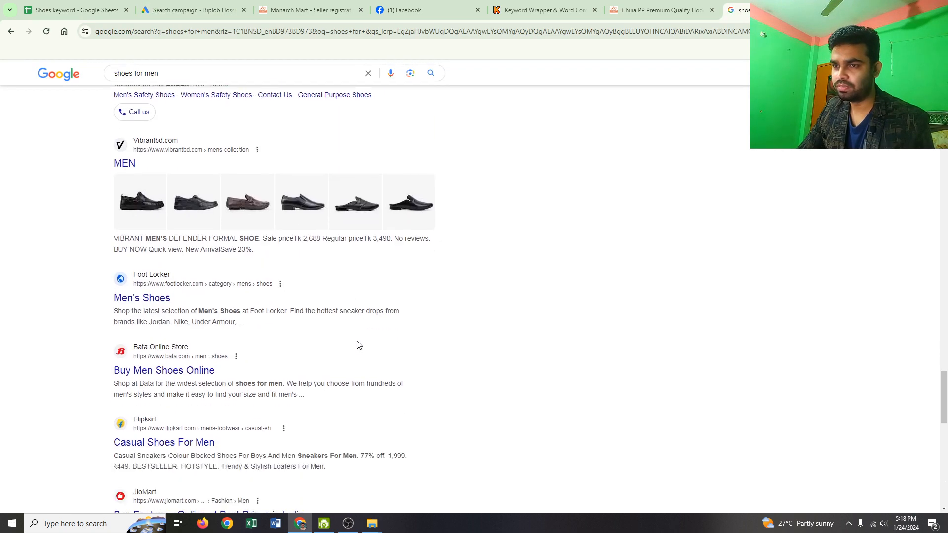
scroll(359, 345, "down", 1)
left_click_drag(114, 280, 236, 278)
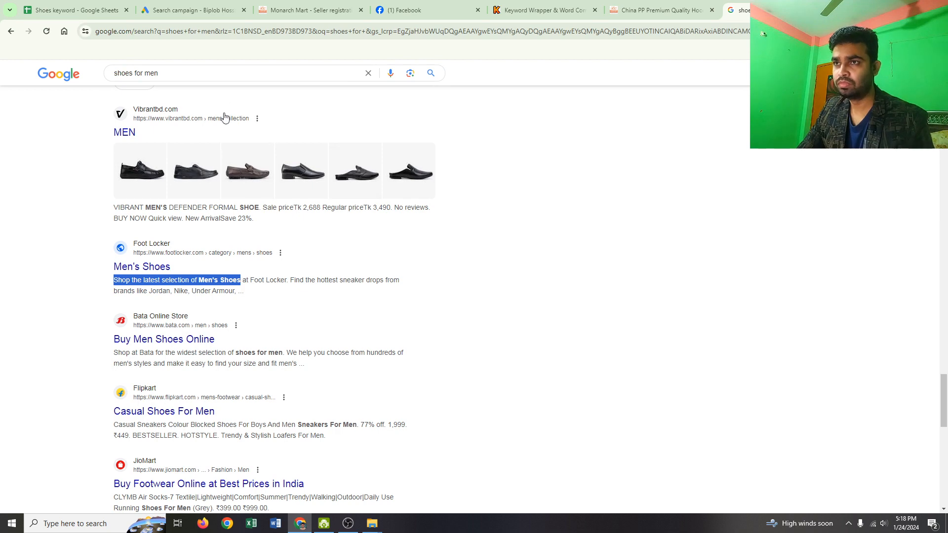
left_click(192, 10)
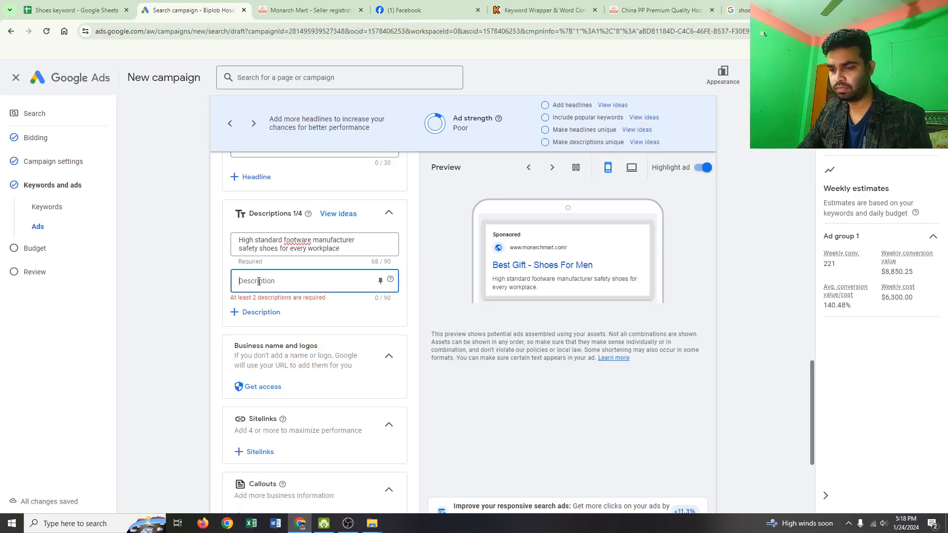
type("Shop the latest selection of Men's Shoes")
left_click(342, 286)
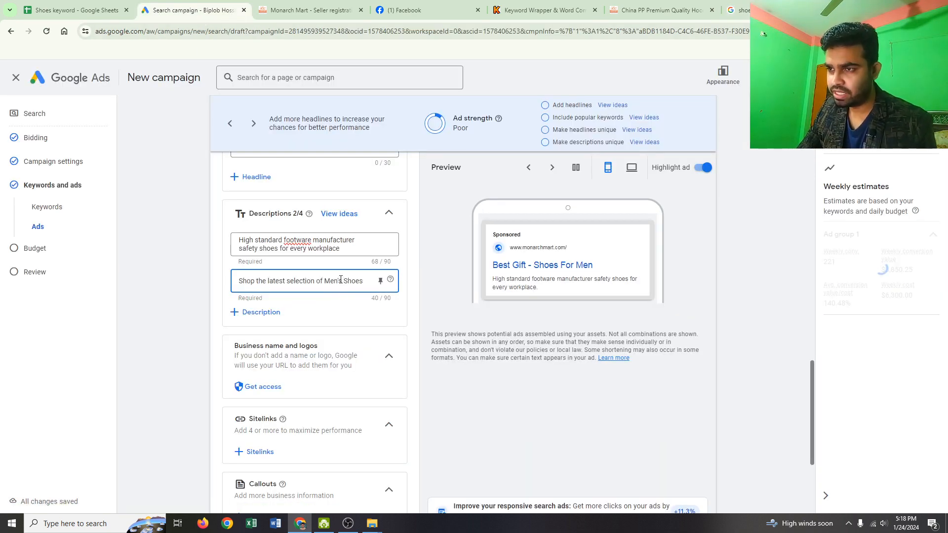
key("BackSpace")
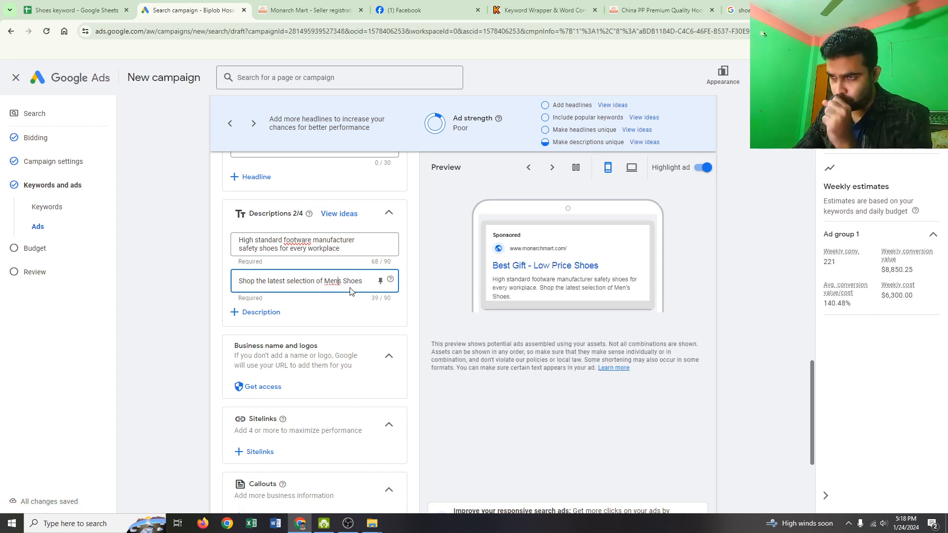
- Show the ad's additional asset types and start creating a new lead form for the campaign
scroll(350, 291, "up", 4)
scroll(319, 303, "up", 5)
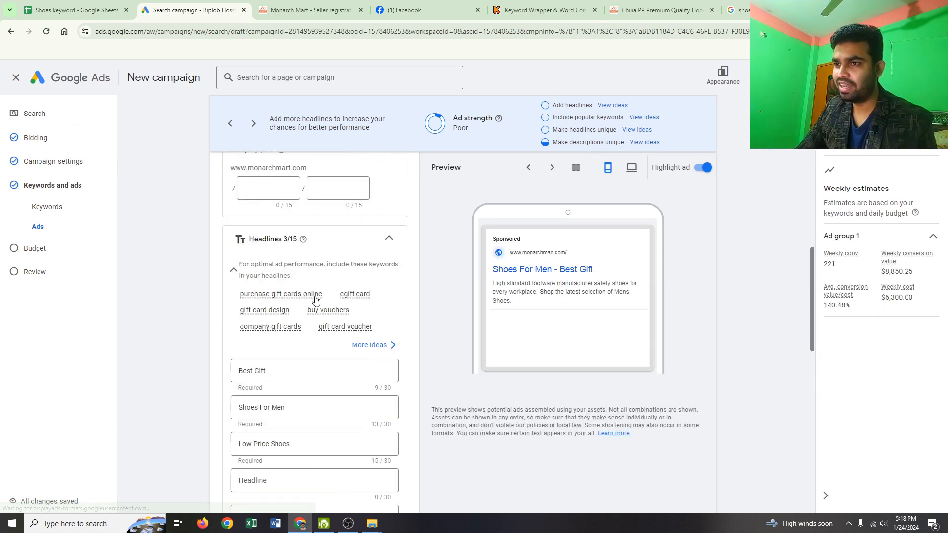
scroll(298, 339, "down", 2)
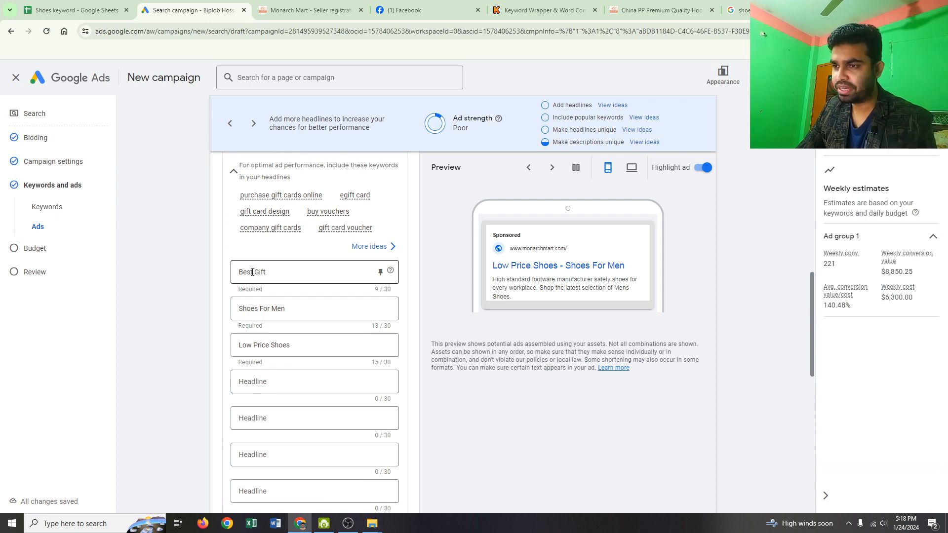
scroll(252, 272, "down", 5)
scroll(261, 278, "down", 3)
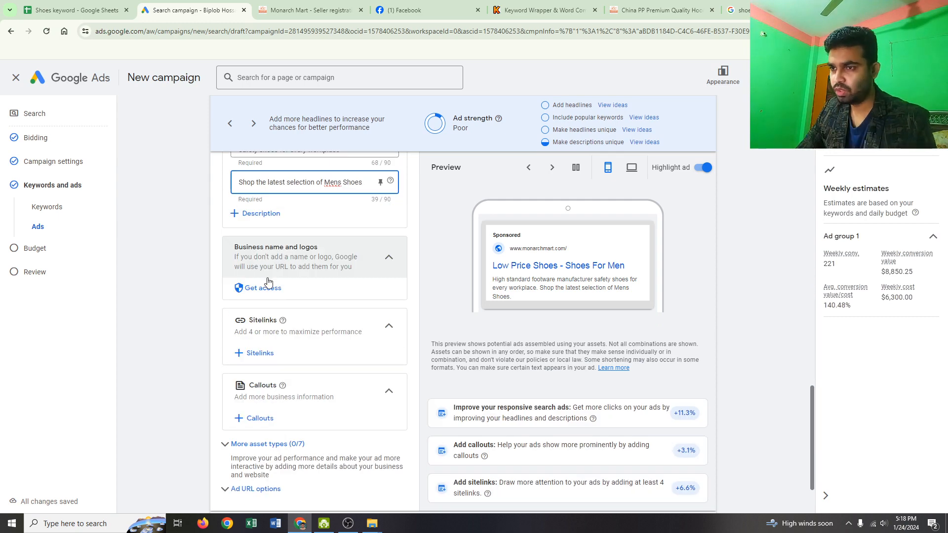
scroll(286, 338, "down", 2)
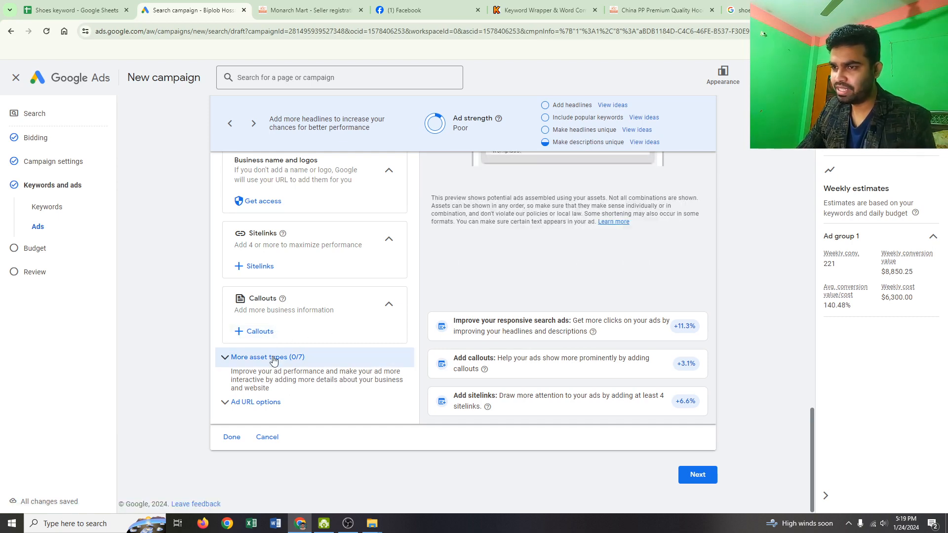
left_click(278, 357)
scroll(282, 363, "down", 5)
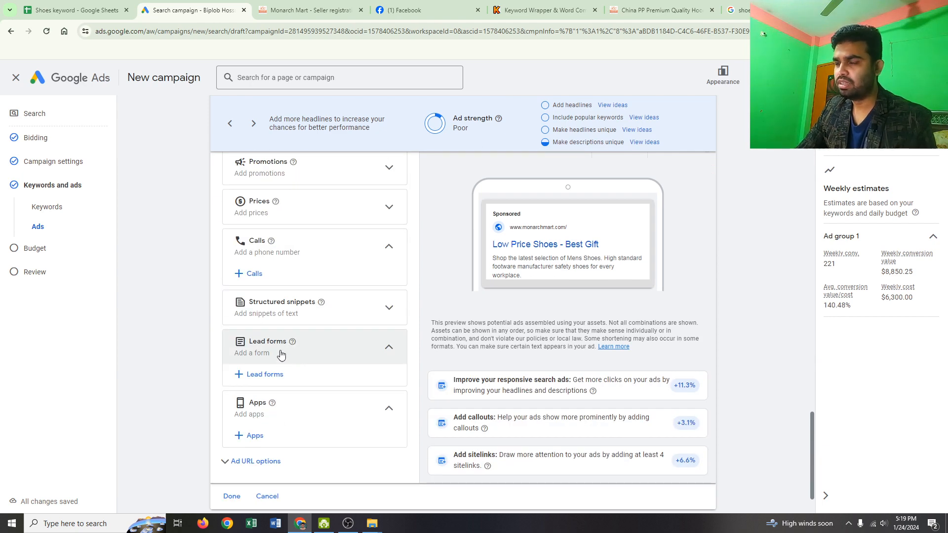
left_click(270, 376)
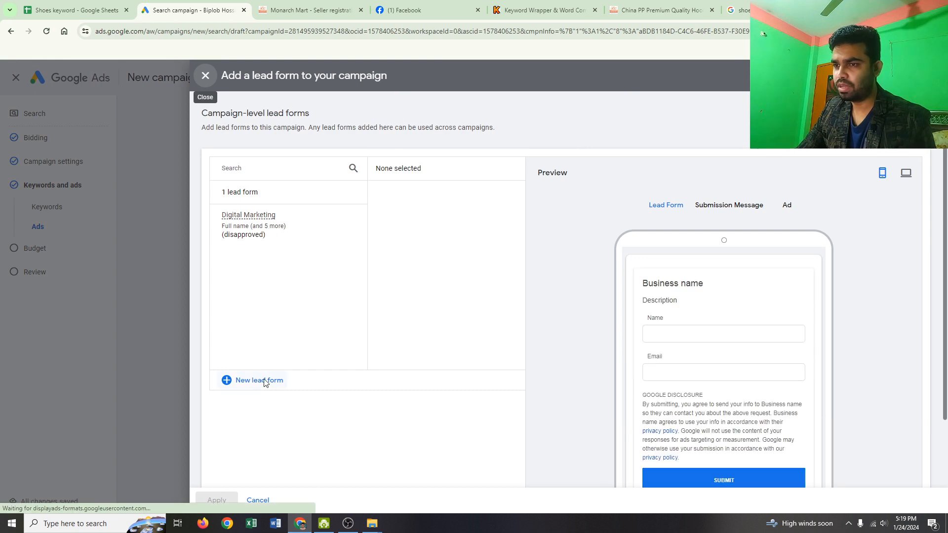
left_click(264, 383)
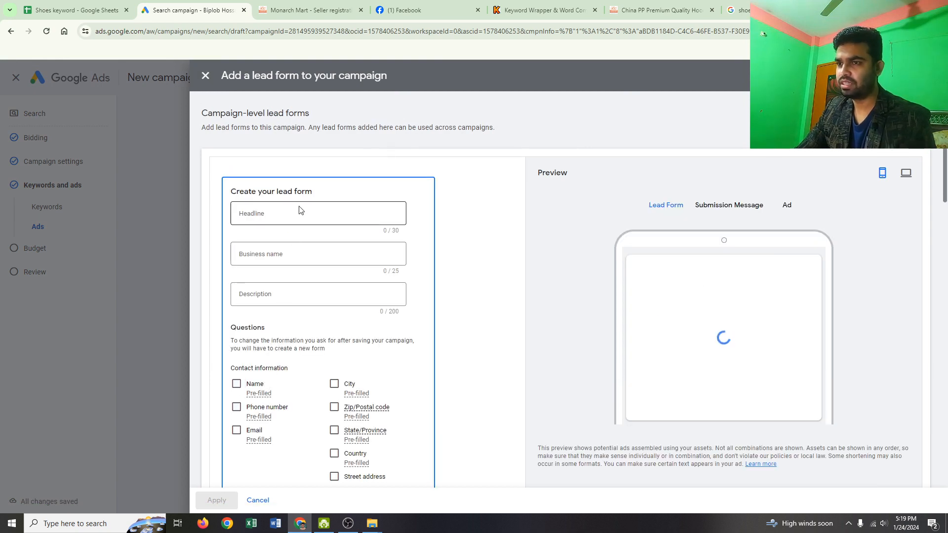
left_click(284, 215)
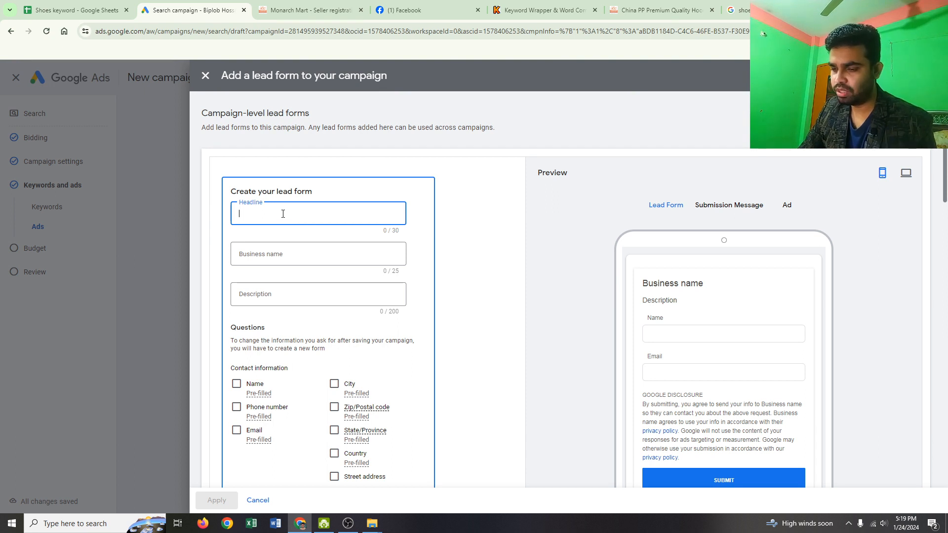
type("D")
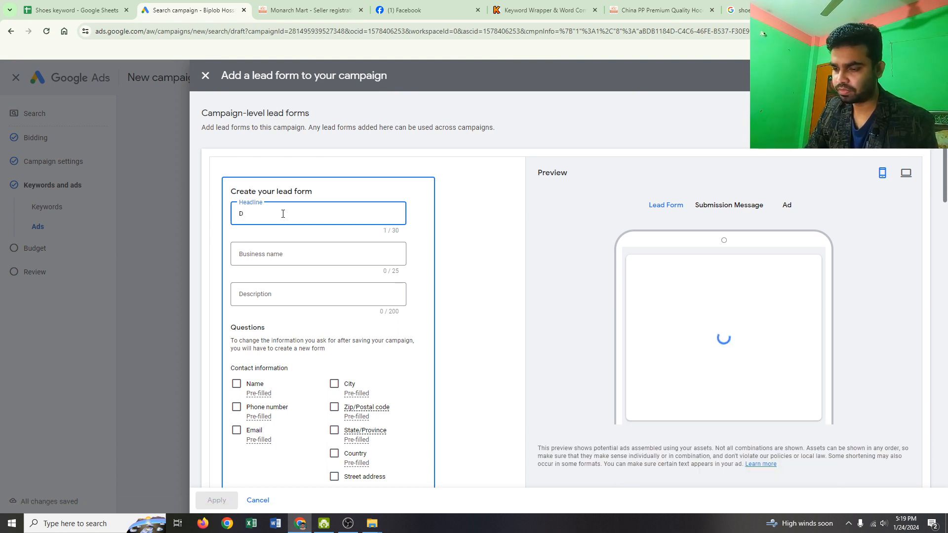
type("igital")
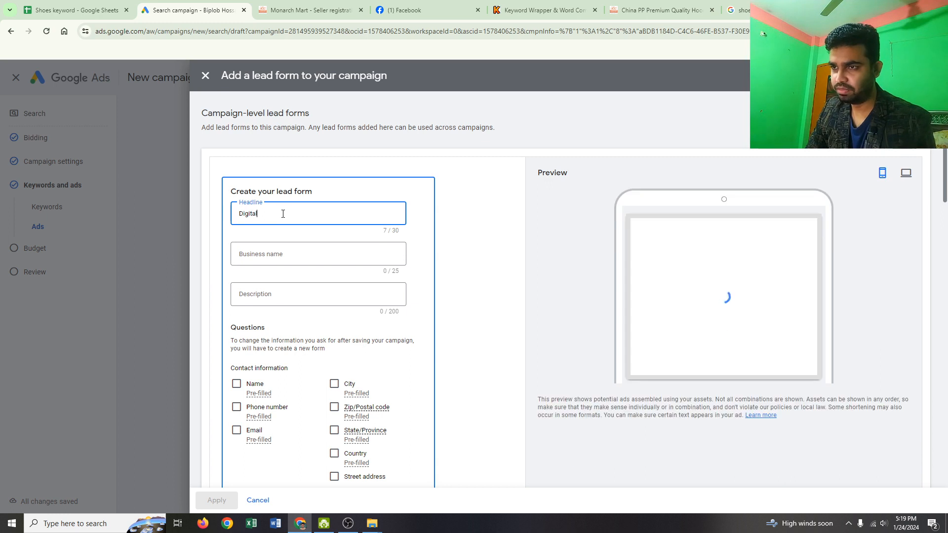
type(" Ma")
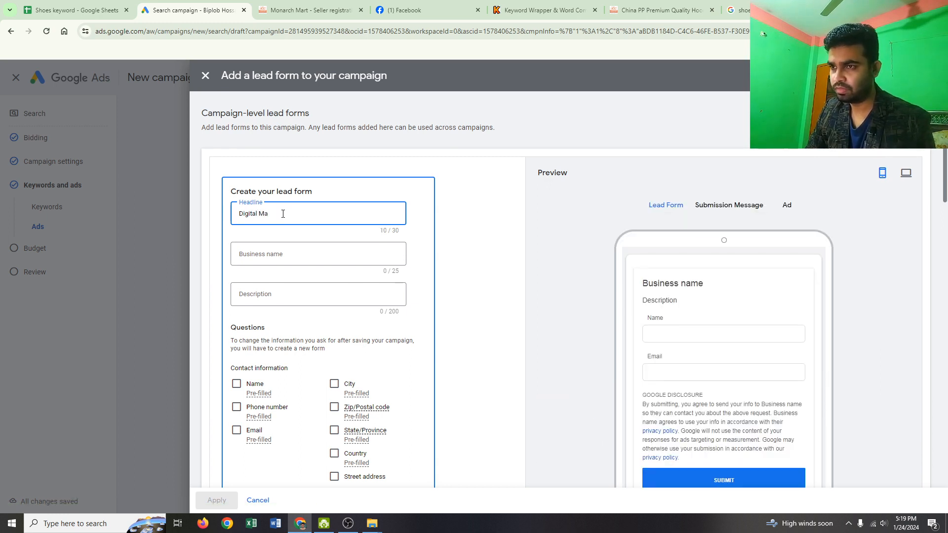
key("BackSpace")
key("BackSpace")
key("BackSpace")
key("BackSpace")
key("BackSpace")
key("BackSpace")
key("BackSpace")
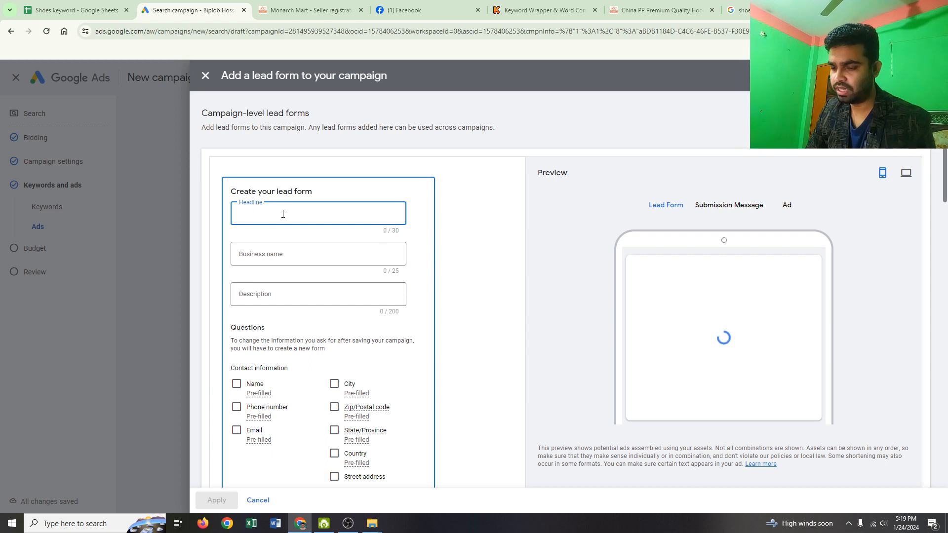
- Enter "Best Shoes for Men" as the lead form's headline
type("B")
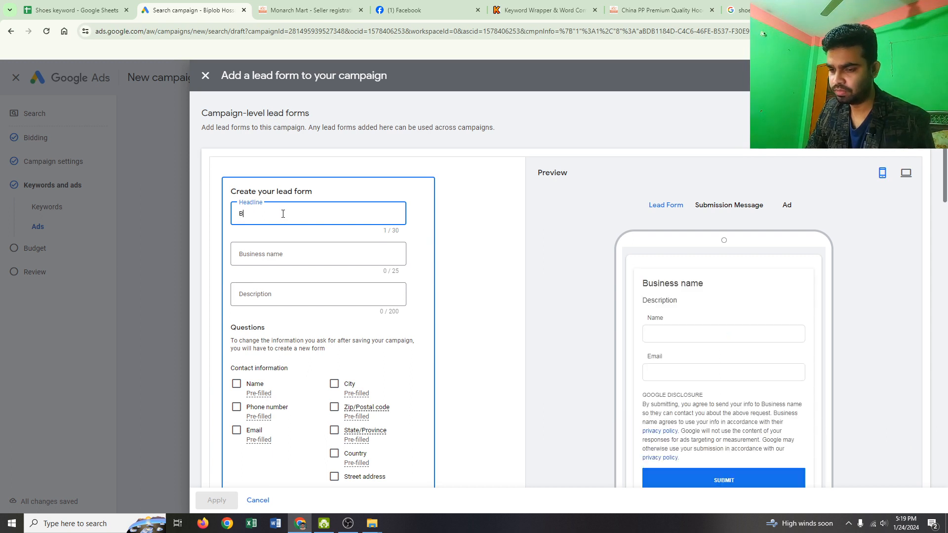
type("est")
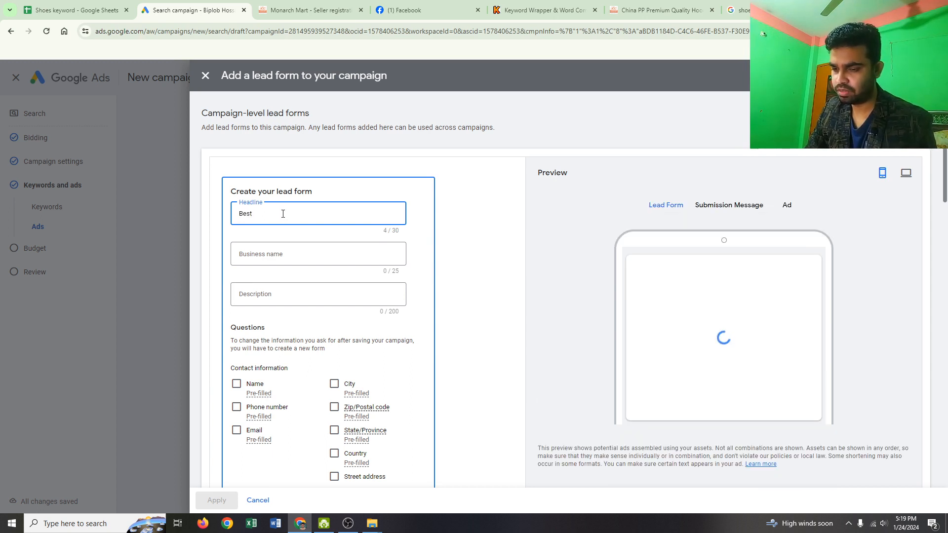
type(" Shoes")
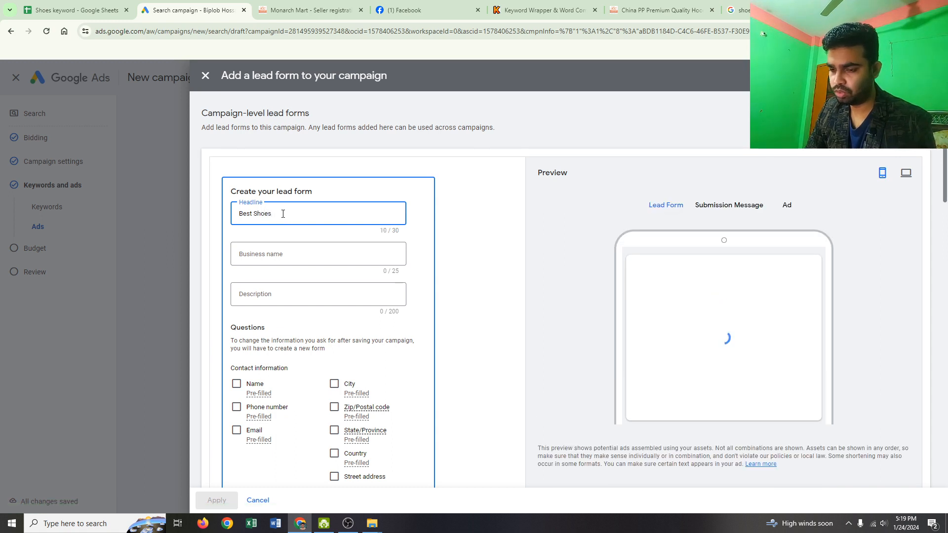
type(" for Men")
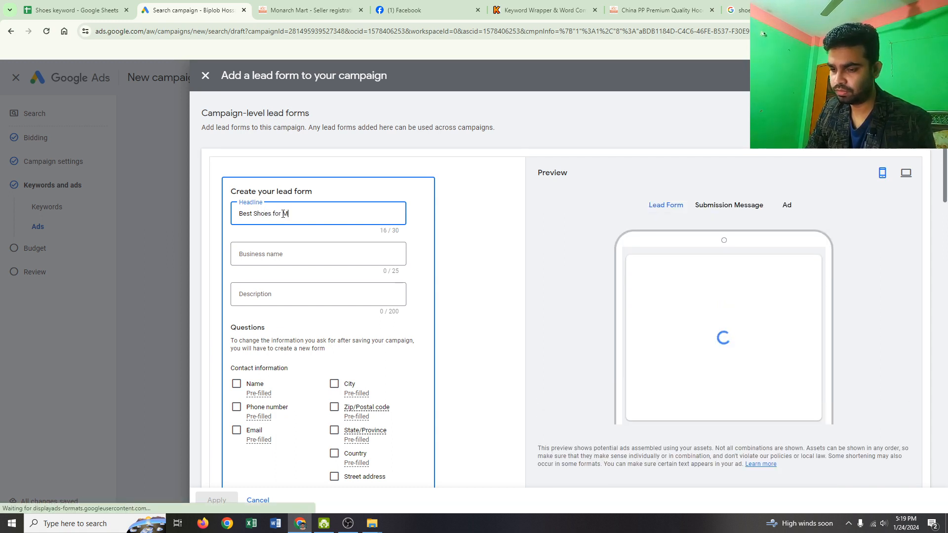
- Copy the business name from the Monarch Mart site's address into the lead form, edited to "Monarch mart"
left_click(292, 258)
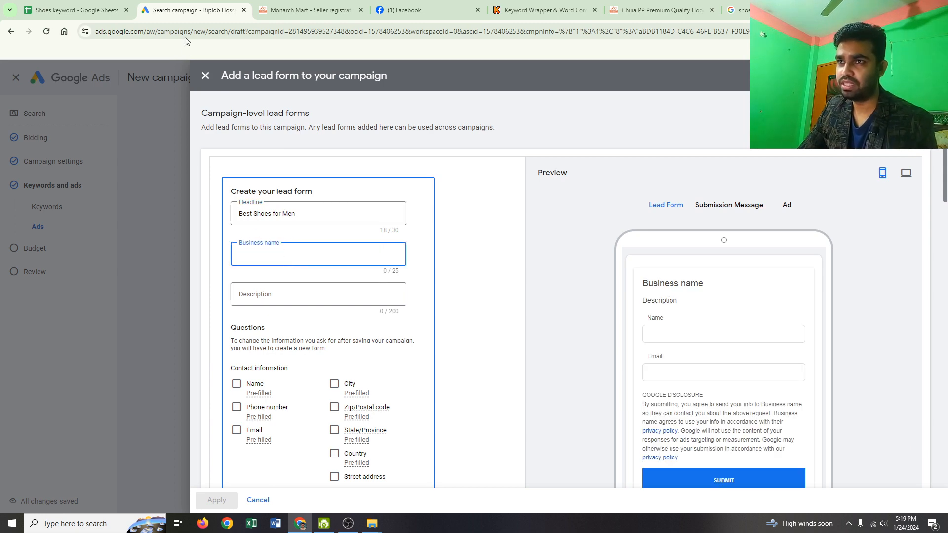
left_click(306, 10)
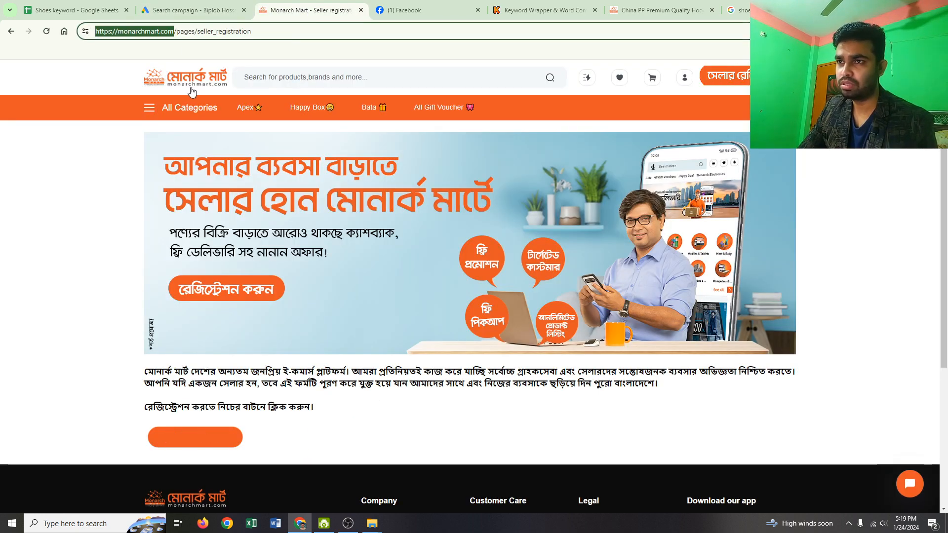
left_click_drag(159, 32, 118, 33)
key("ctrl+c")
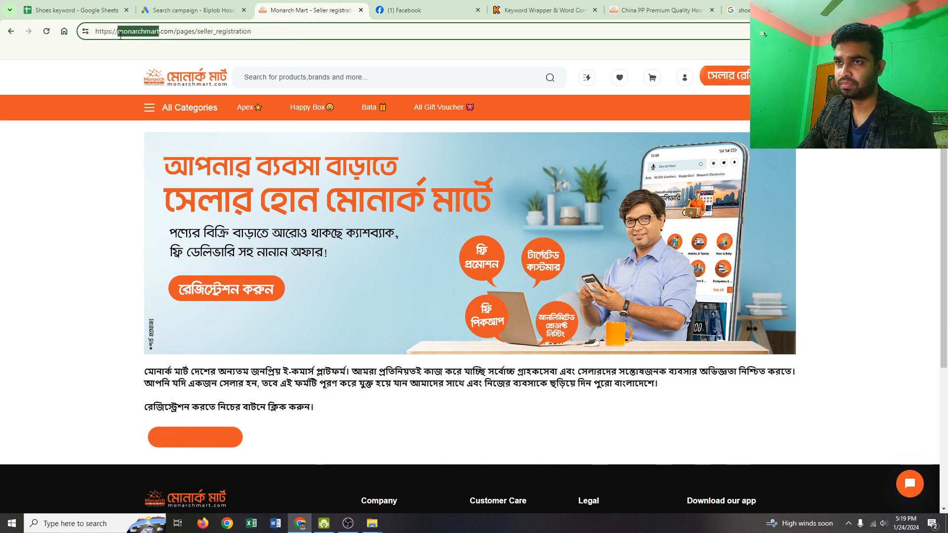
left_click(193, 10)
key("ctrl+v")
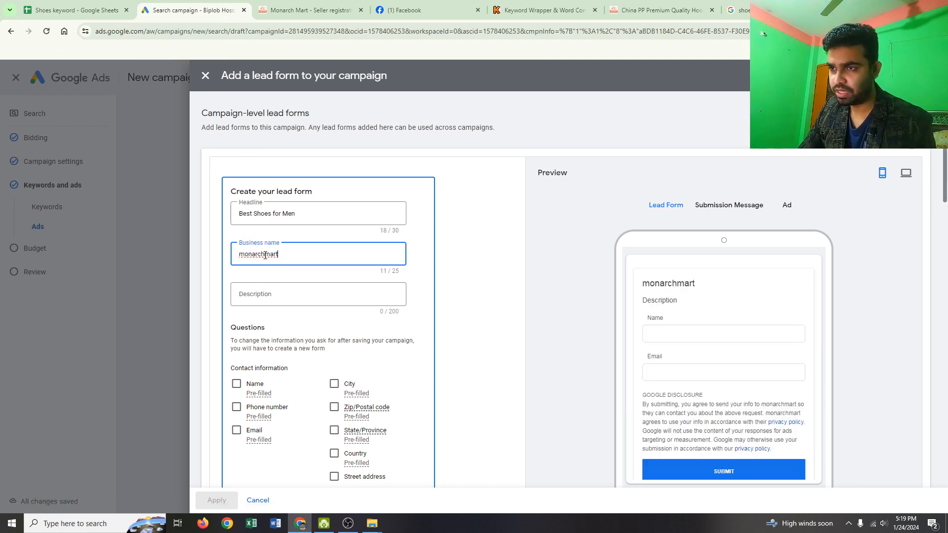
left_click(265, 255)
key("BackSpace")
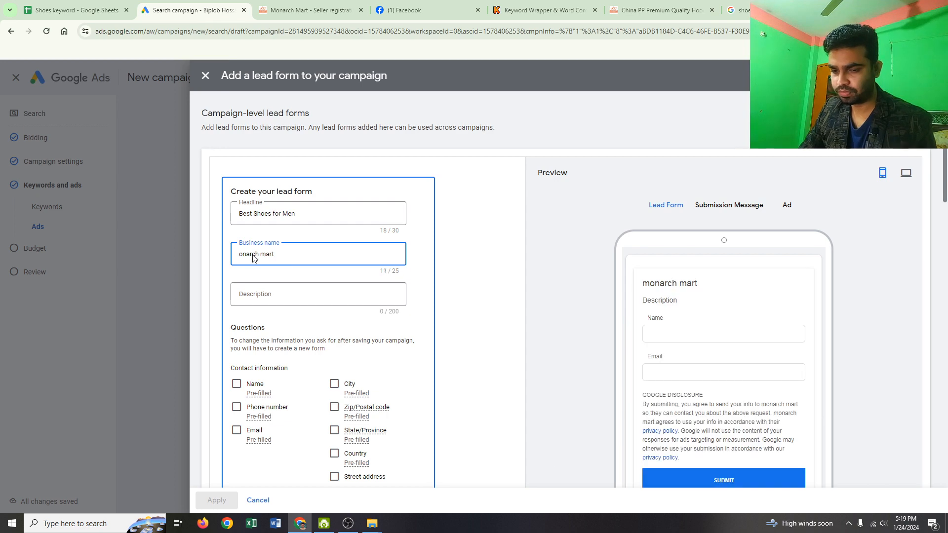
type("M")
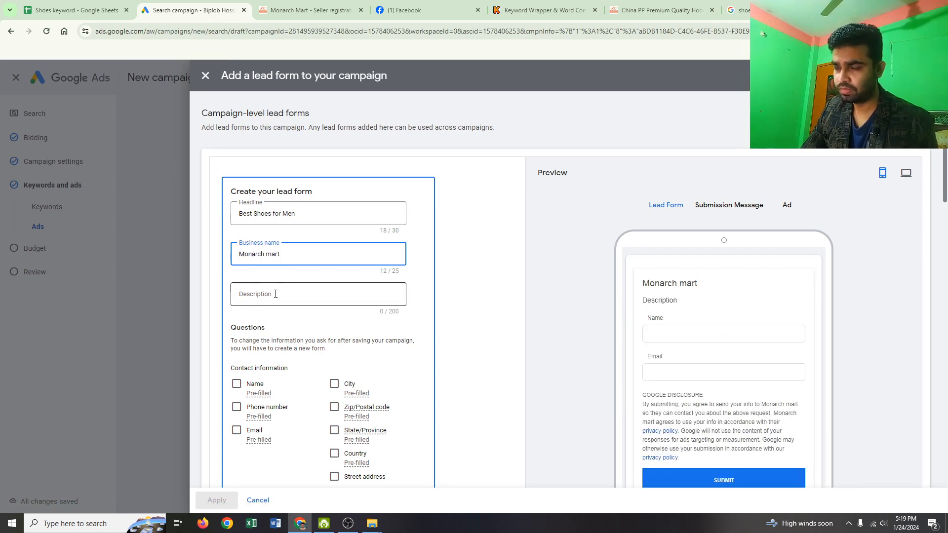
- Look through the Monarch Mart seller registration page and homepage for text suited to the lead form's description
left_click(278, 295)
left_click(306, 10)
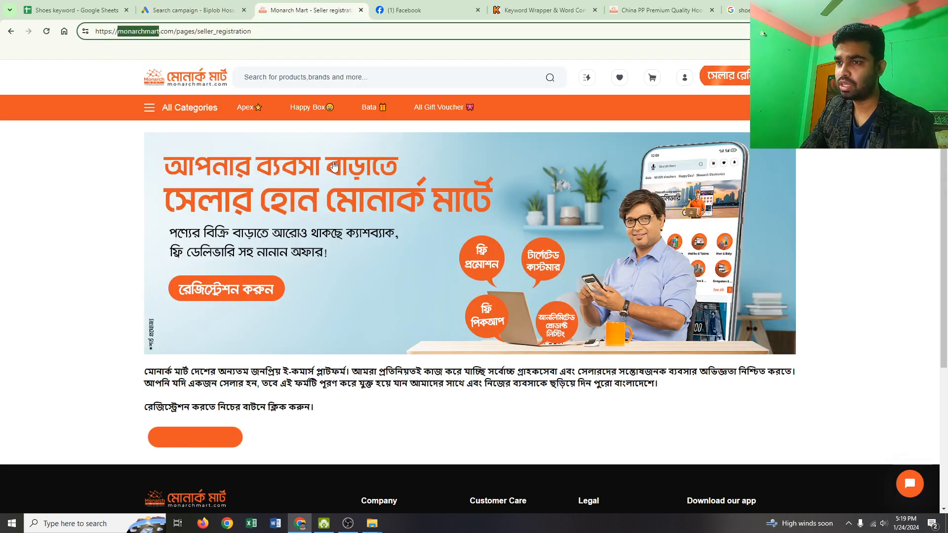
scroll(360, 319, "down", 5)
scroll(360, 318, "up", 4)
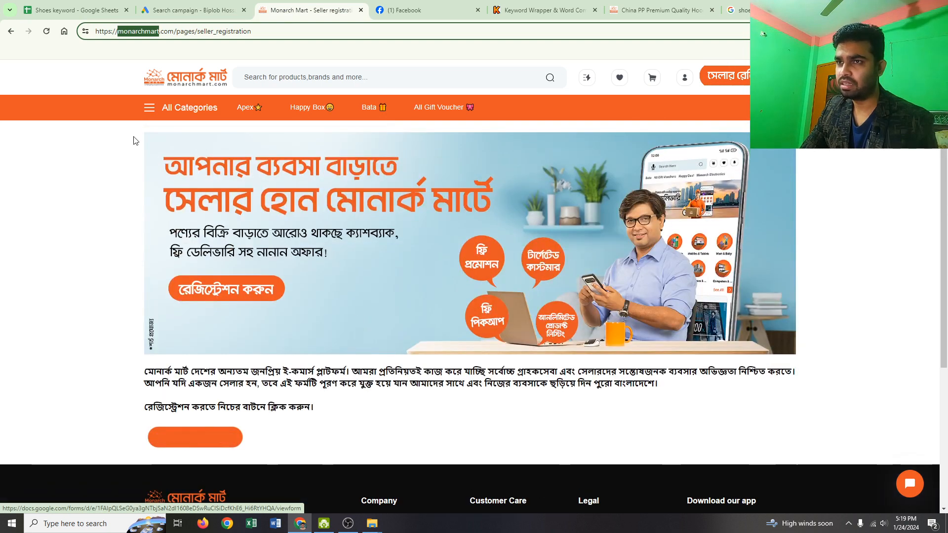
left_click(194, 84)
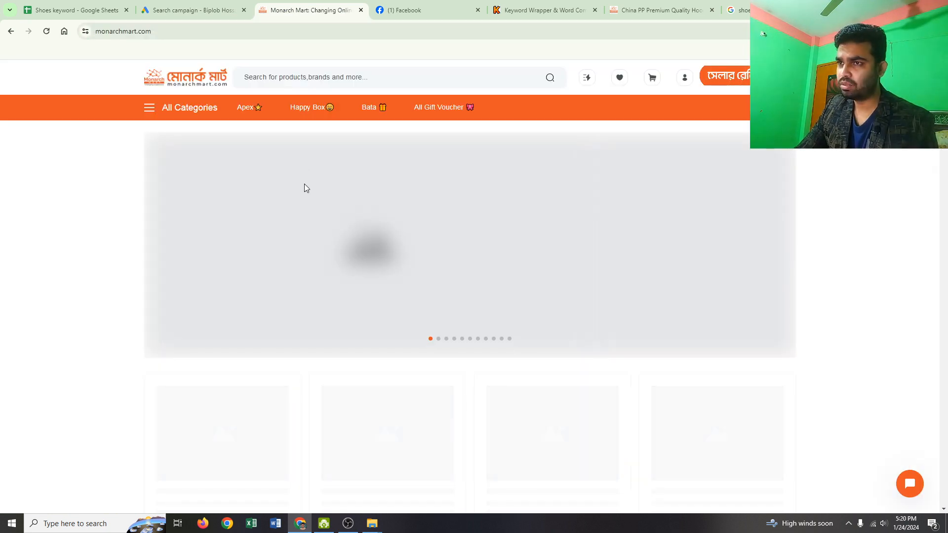
scroll(311, 208, "down", 5)
scroll(318, 216, "down", 10)
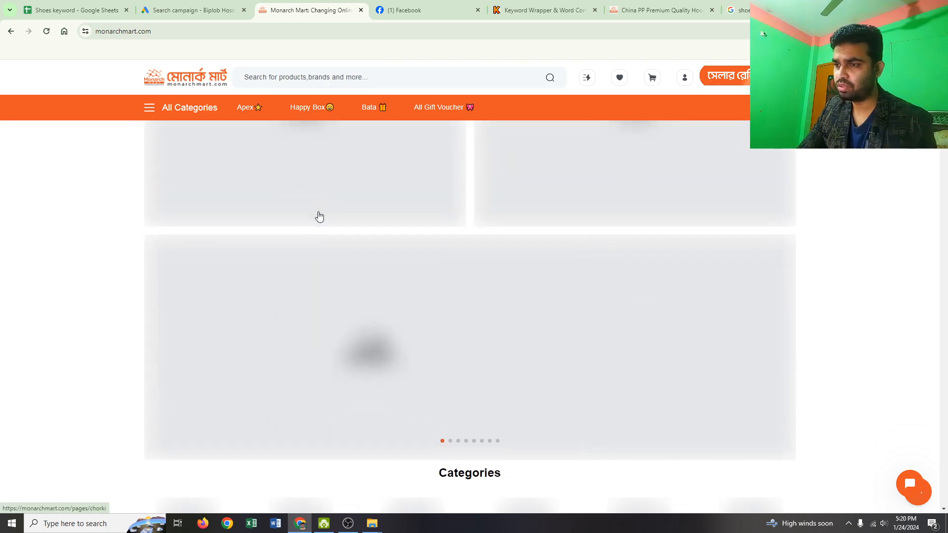
scroll(321, 220, "down", 14)
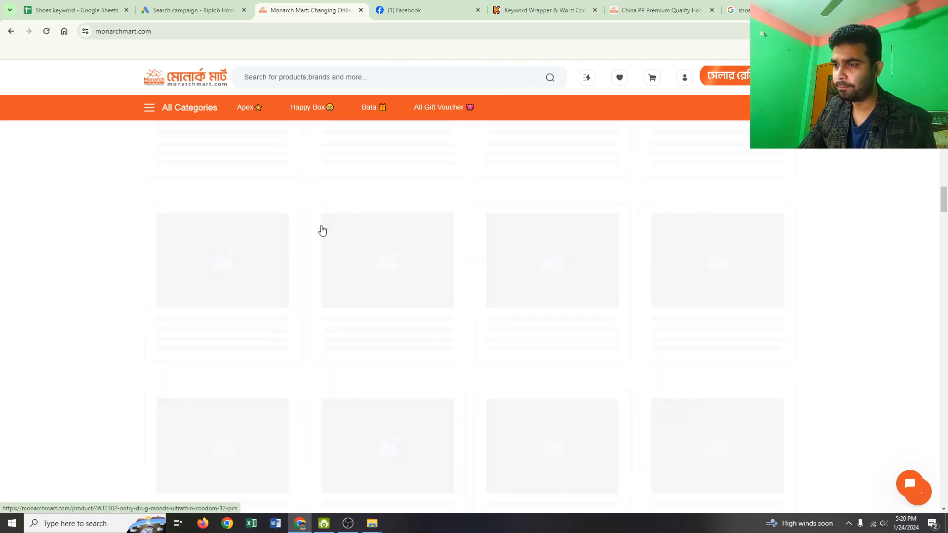
- Copy the Bata listing's snippet from the Google results into the lead form's description and remove the trailing dots
left_click(766, 10)
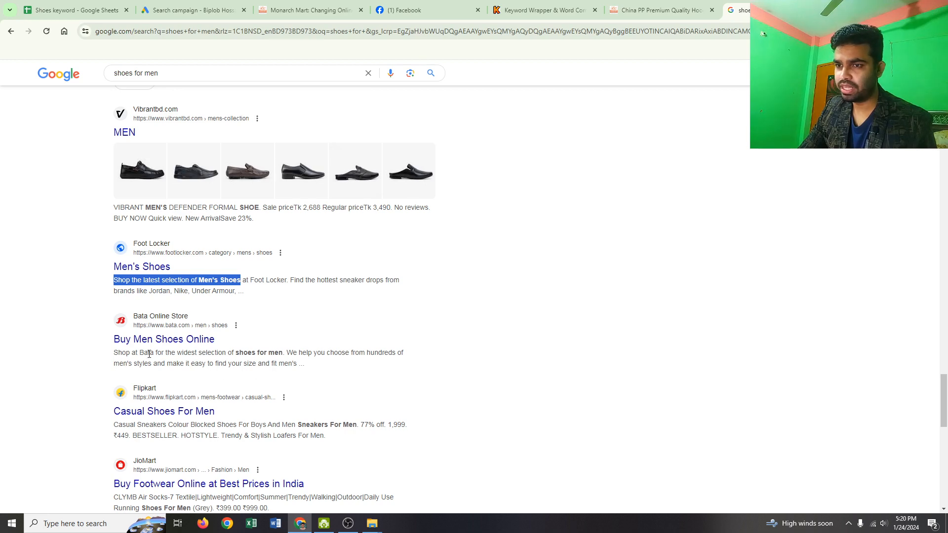
left_click_drag(114, 353, 320, 367)
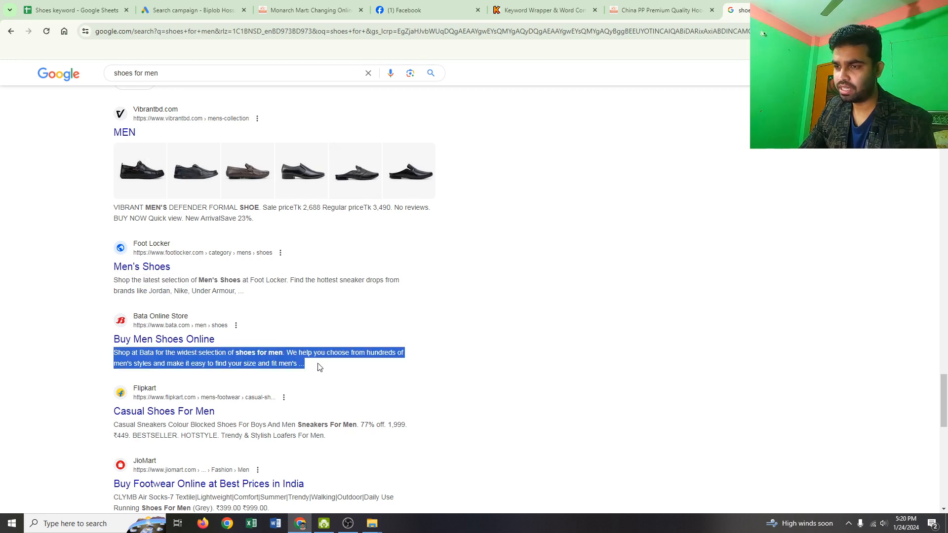
left_click(156, 12)
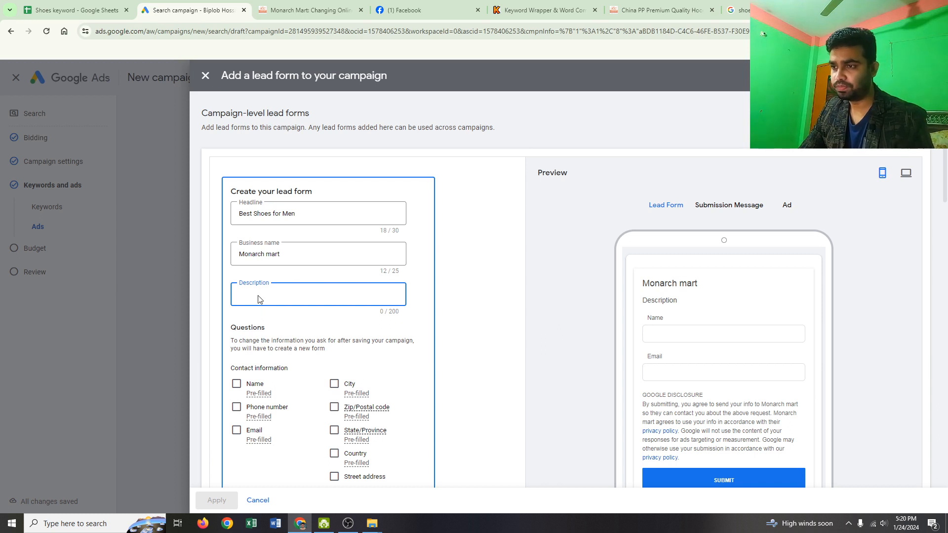
key("ctrl+v")
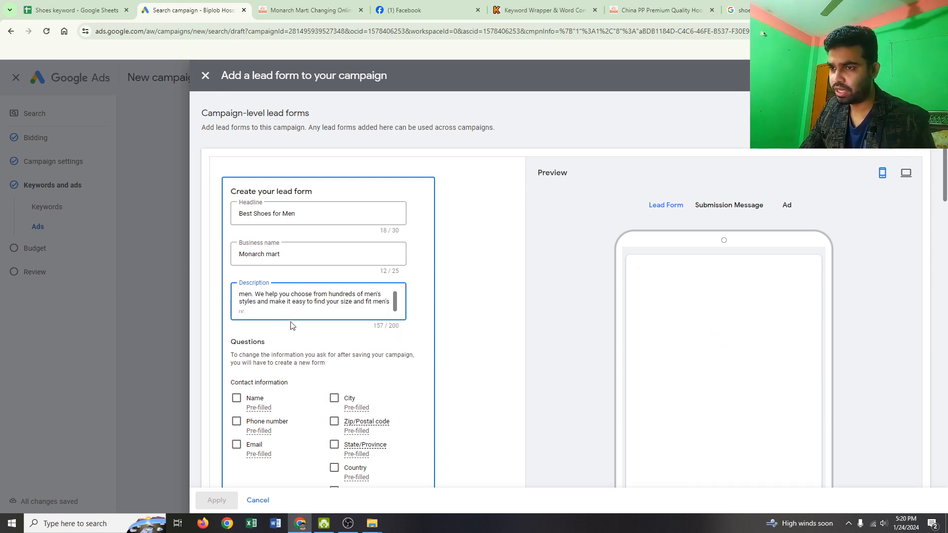
key("BackSpace")
key("BackSpace")
key("BackSpace")
key("BackSpace")
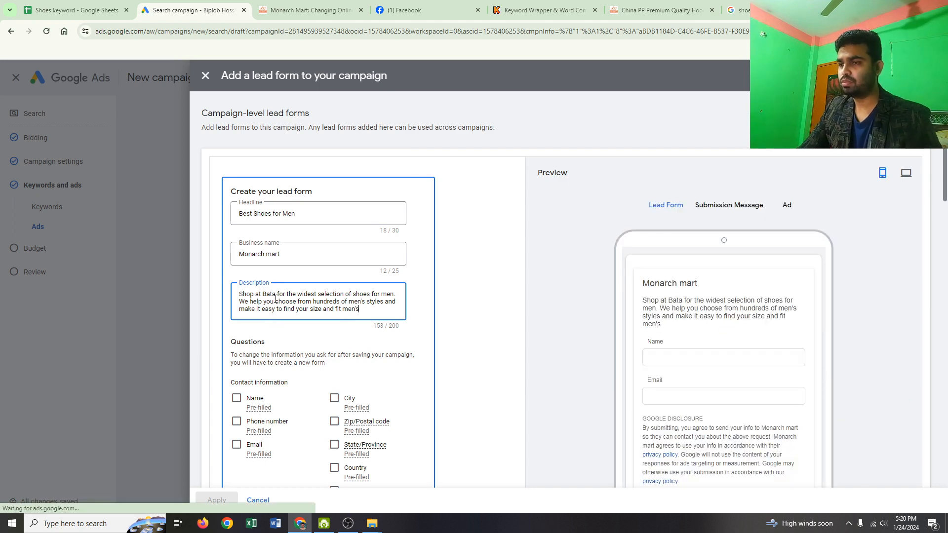
- Include Name (full name), Phone number, Email, City and Country as the lead form's contact information questions
scroll(306, 299, "down", 4)
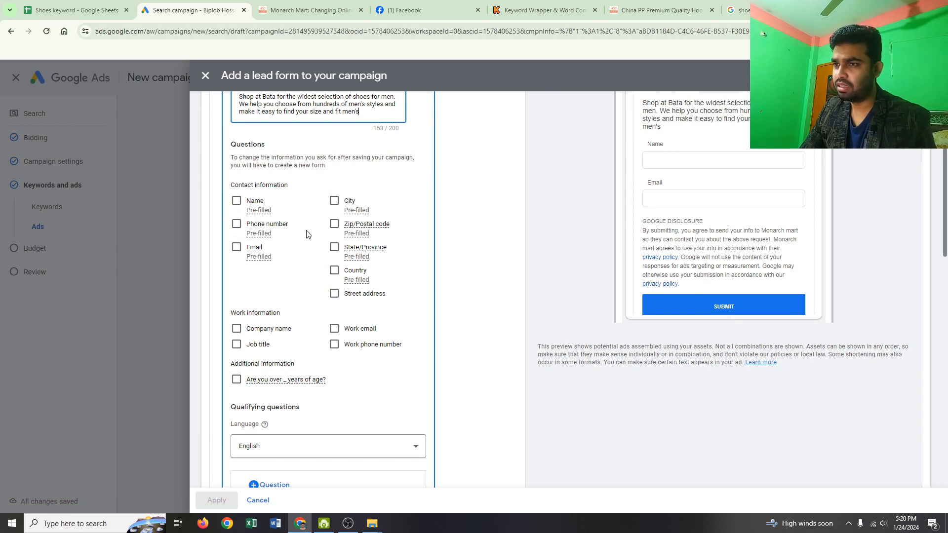
scroll(306, 237, "up", 2)
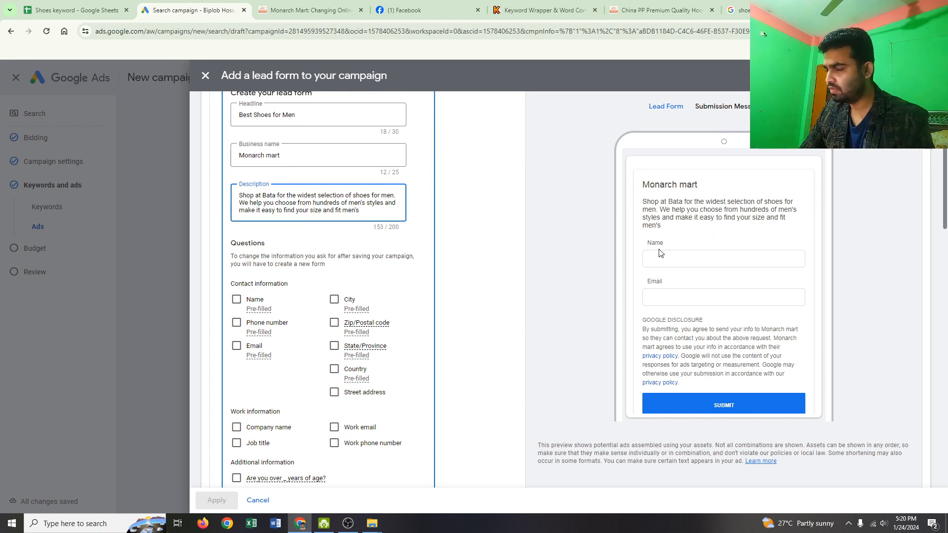
left_click(238, 302)
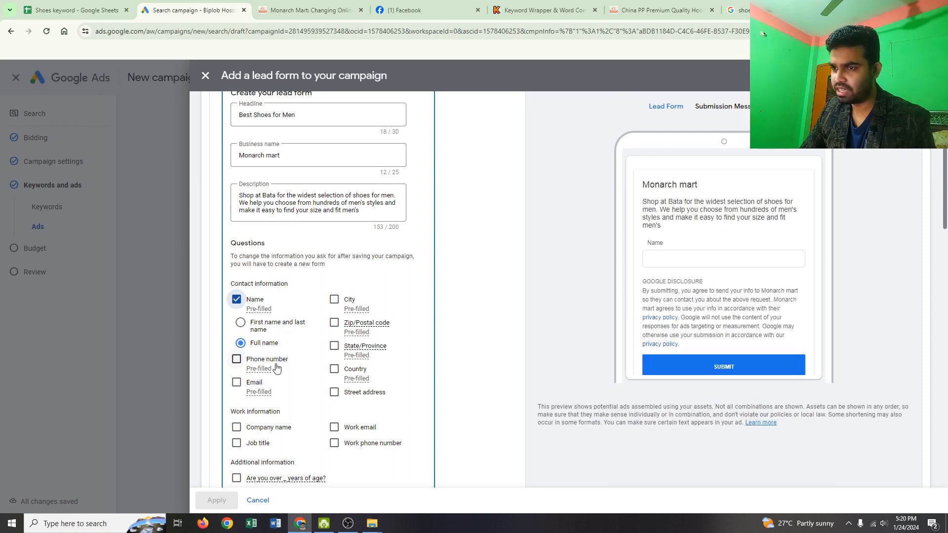
left_click(237, 359)
left_click(237, 383)
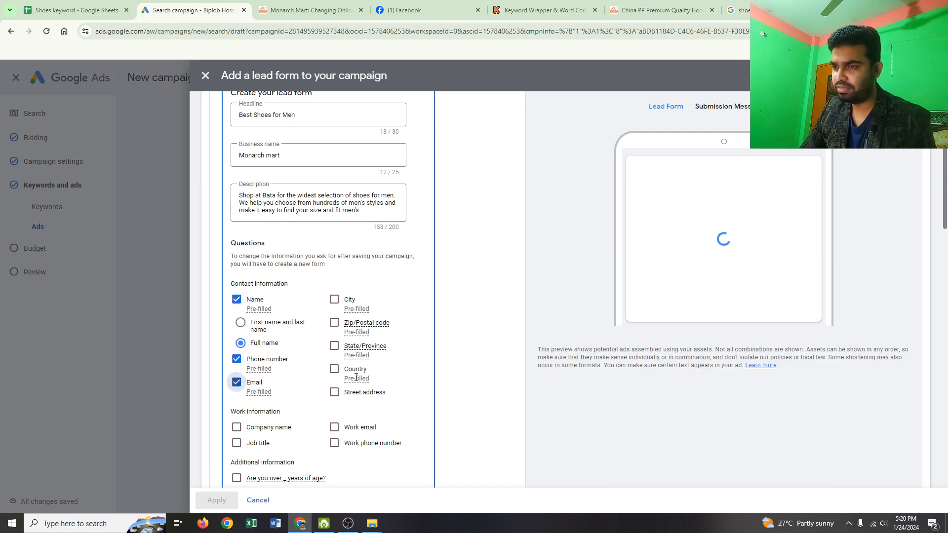
left_click(334, 299)
left_click(340, 376)
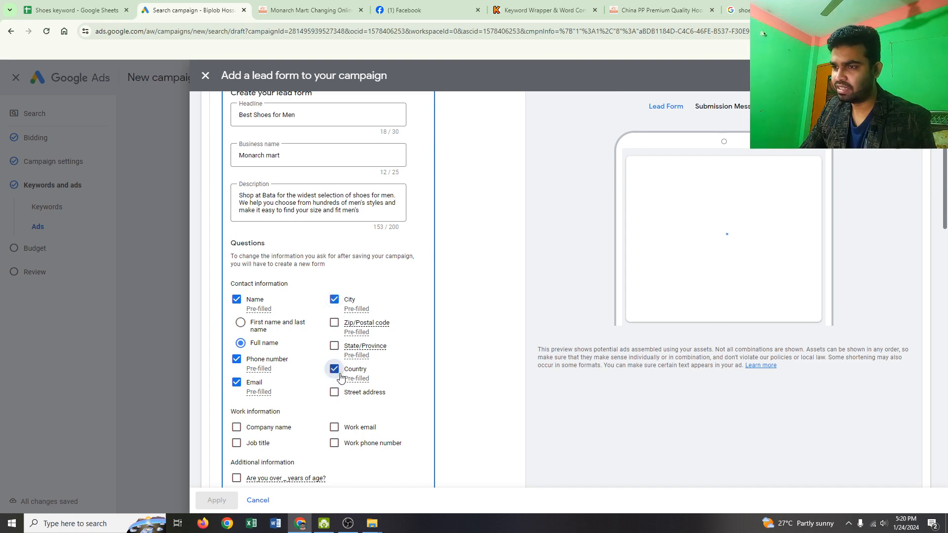
scroll(338, 377, "down", 3)
scroll(330, 371, "up", 5)
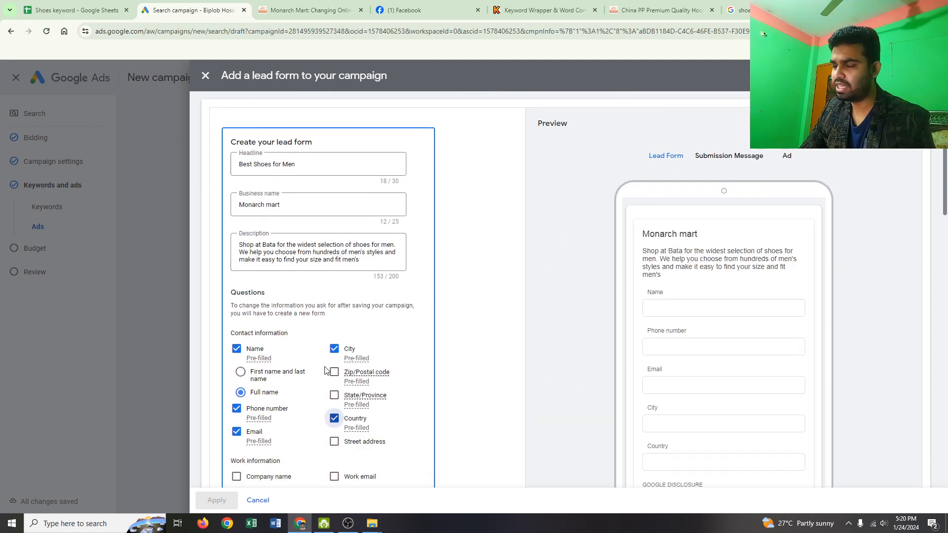
scroll(334, 373, "down", 3)
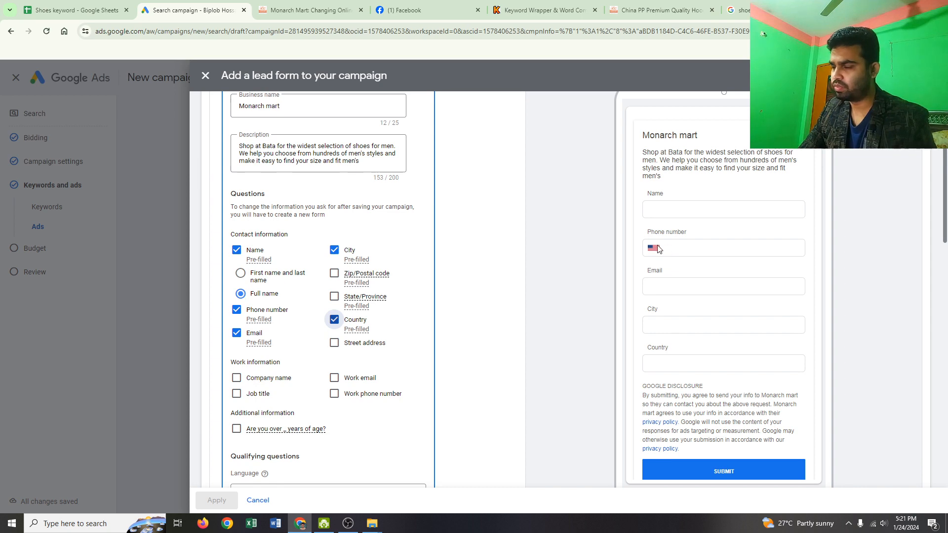
- Look through the ready-made qualifying questions, including the Business, Retail and New questions categories
scroll(482, 316, "down", 3)
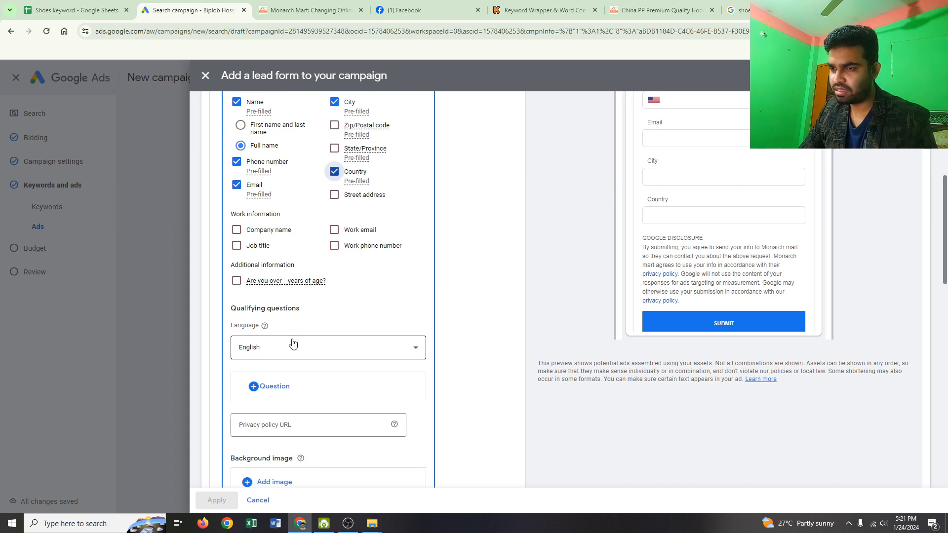
scroll(293, 343, "down", 2)
left_click(273, 294)
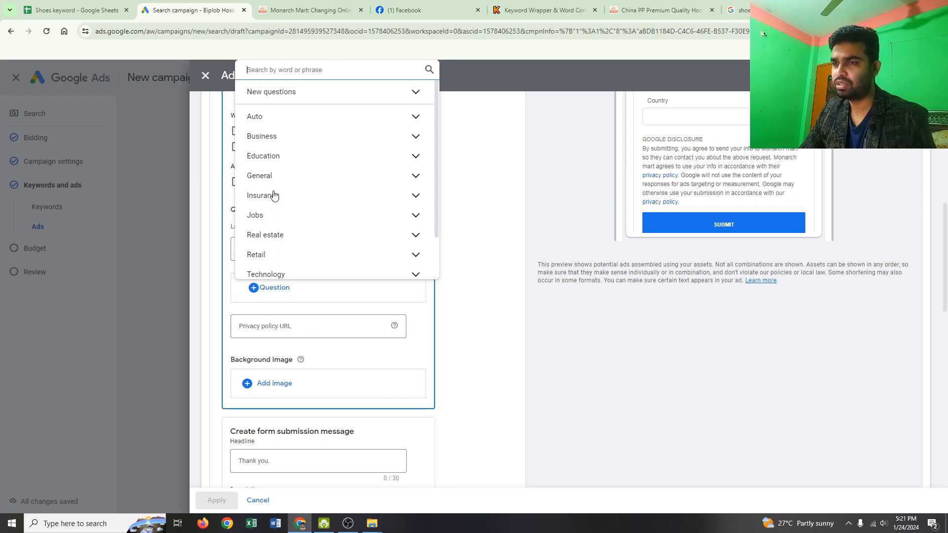
scroll(274, 195, "down", 2)
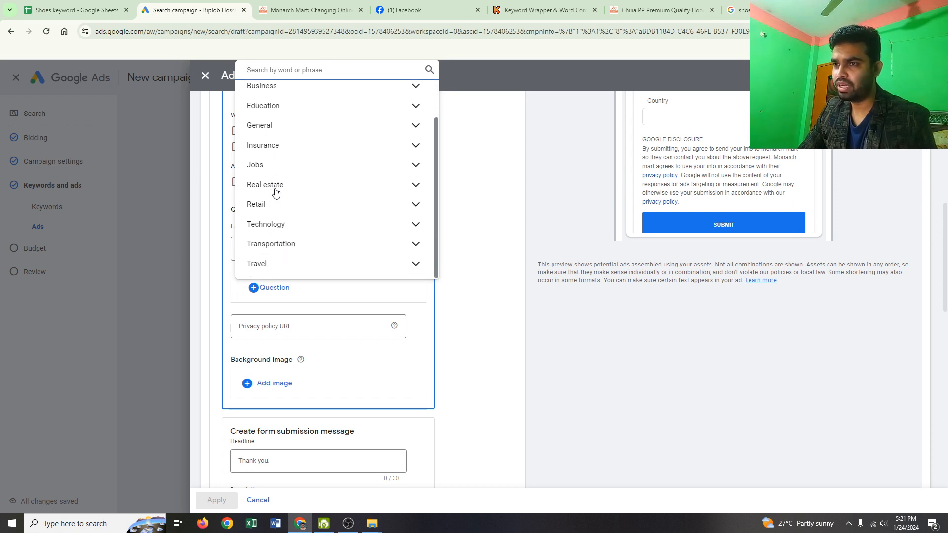
scroll(279, 195, "up", 2)
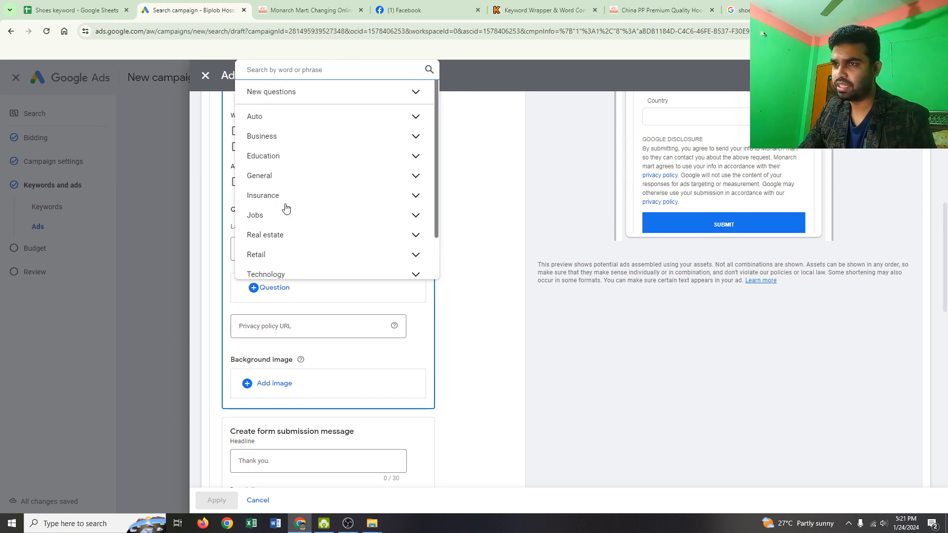
left_click(277, 136)
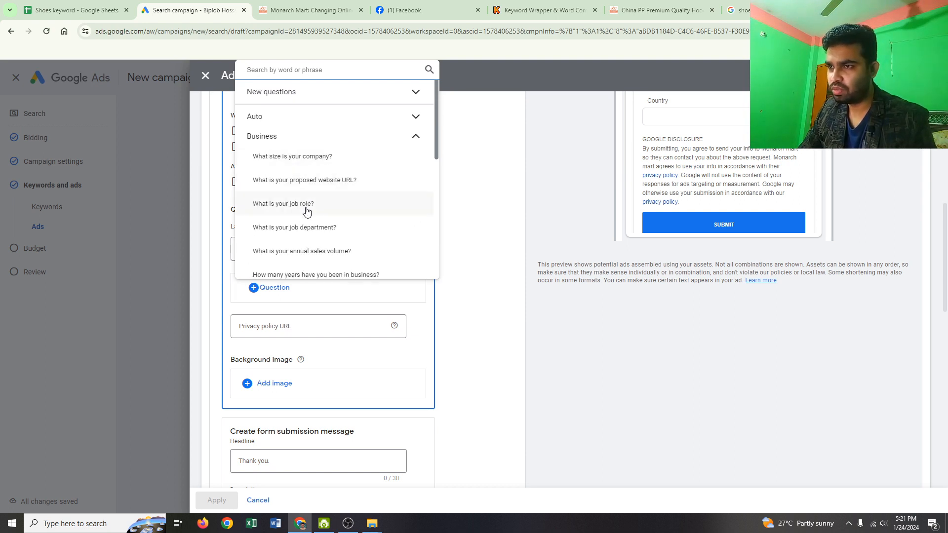
scroll(307, 211, "down", 5)
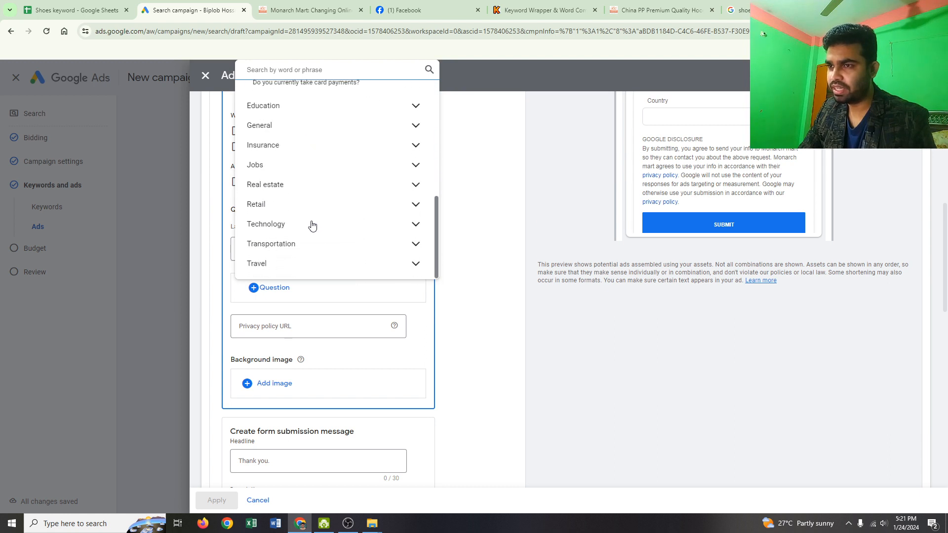
left_click(274, 204)
scroll(335, 229, "down", 3)
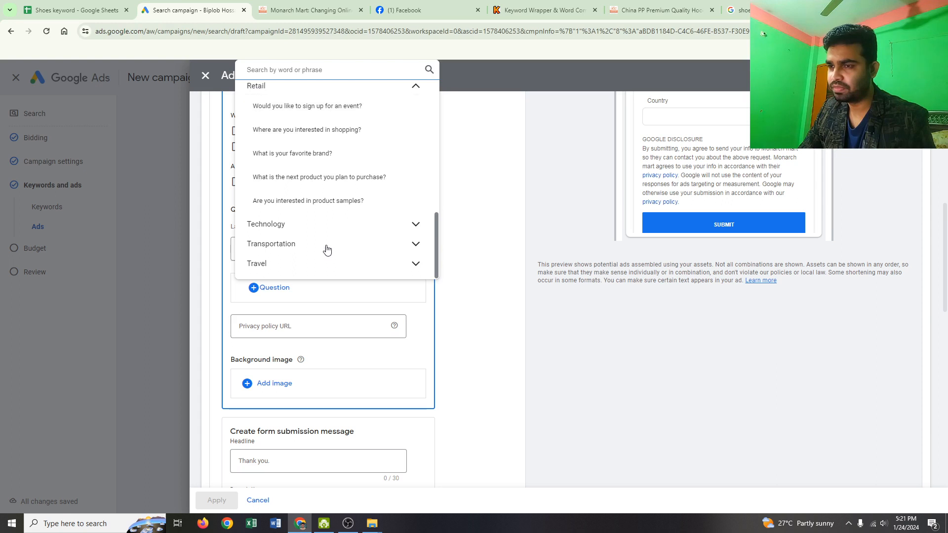
left_click(483, 164)
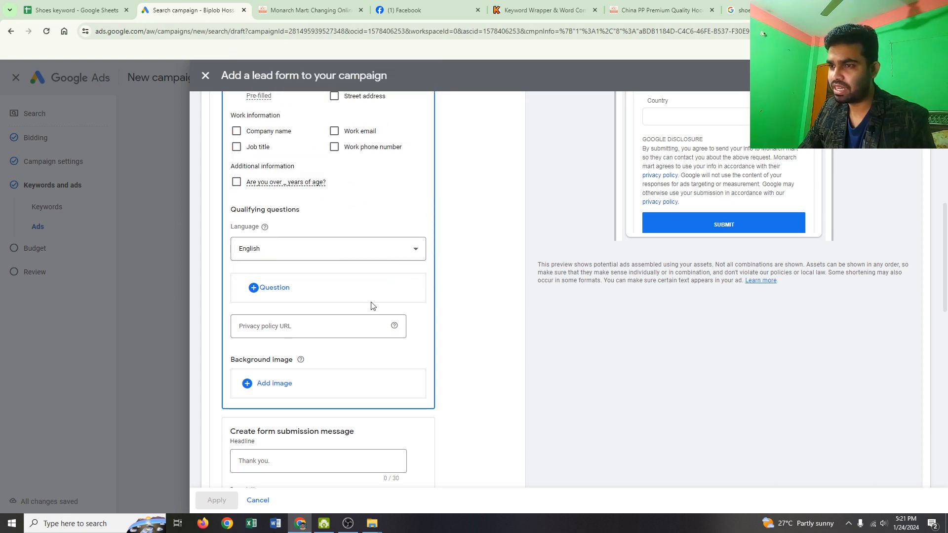
left_click(280, 291)
scroll(282, 240, "down", 1)
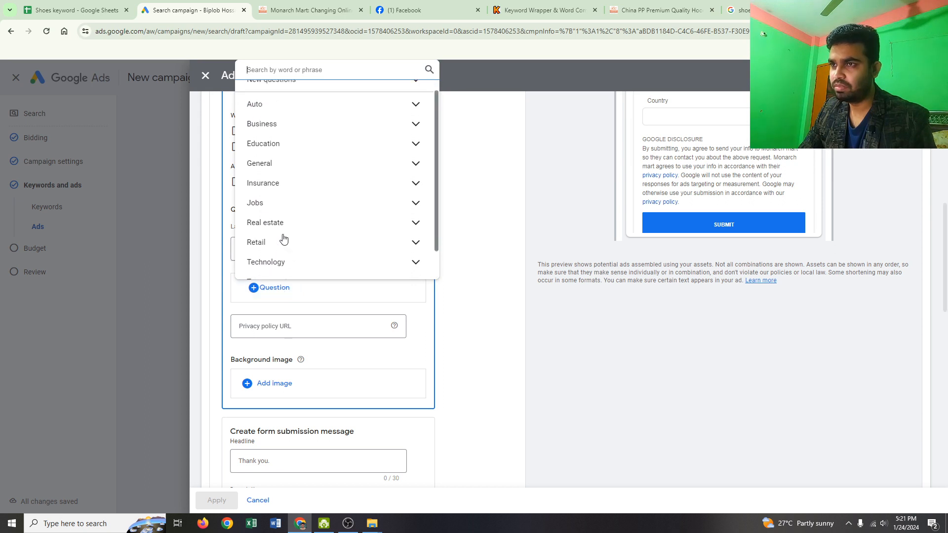
scroll(282, 240, "up", 1)
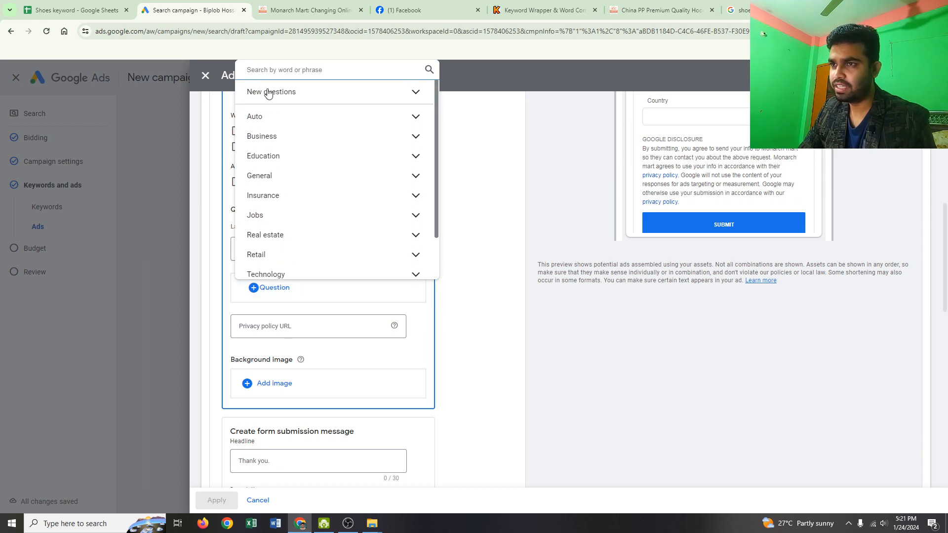
left_click(414, 93)
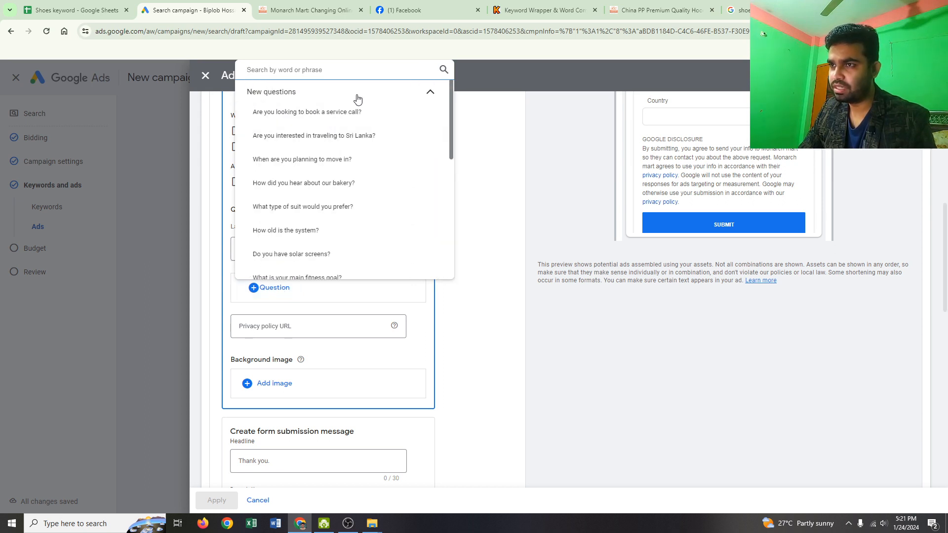
scroll(309, 220, "down", 5)
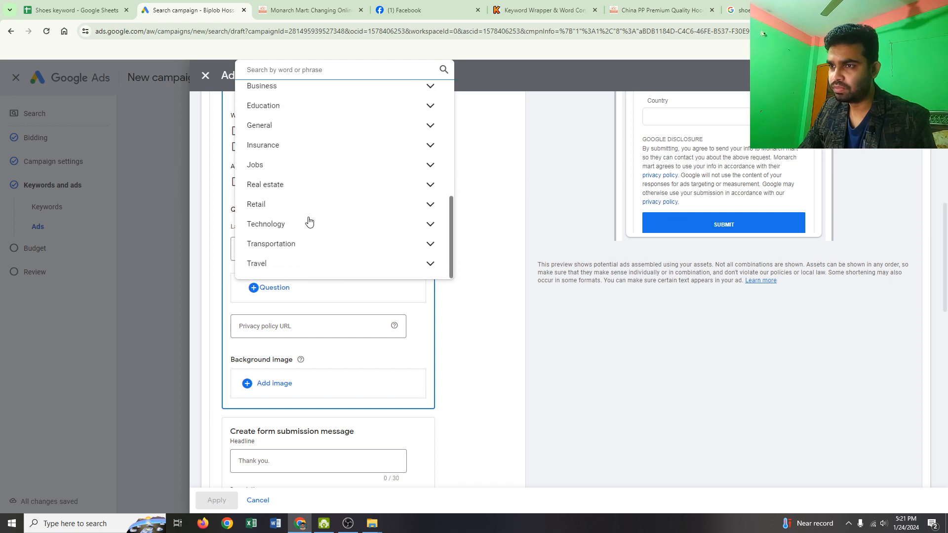
left_click(500, 111)
- Check the languages available for the qualifying questions and keep English
scroll(316, 306, "down", 3)
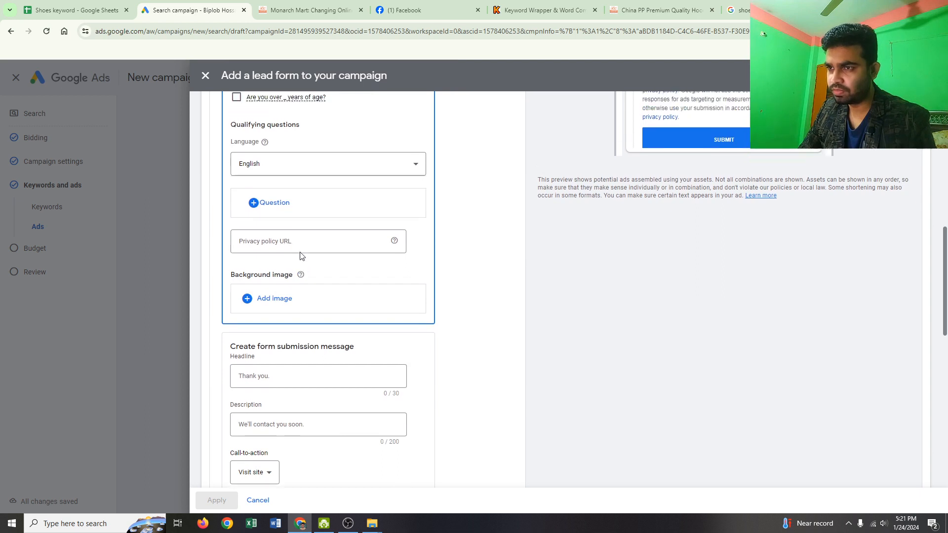
scroll(302, 257, "up", 3)
left_click(380, 302)
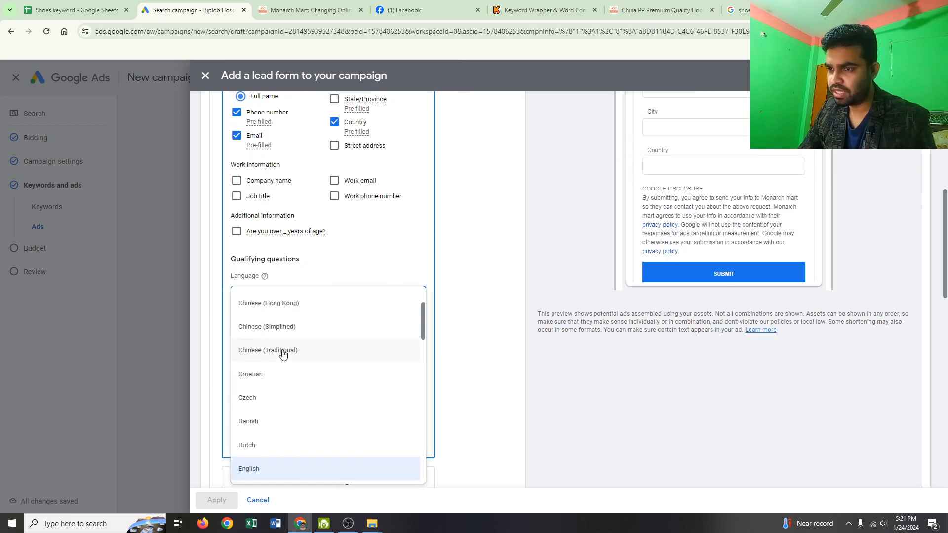
scroll(346, 336, "down", 3)
left_click(388, 309)
scroll(318, 306, "down", 2)
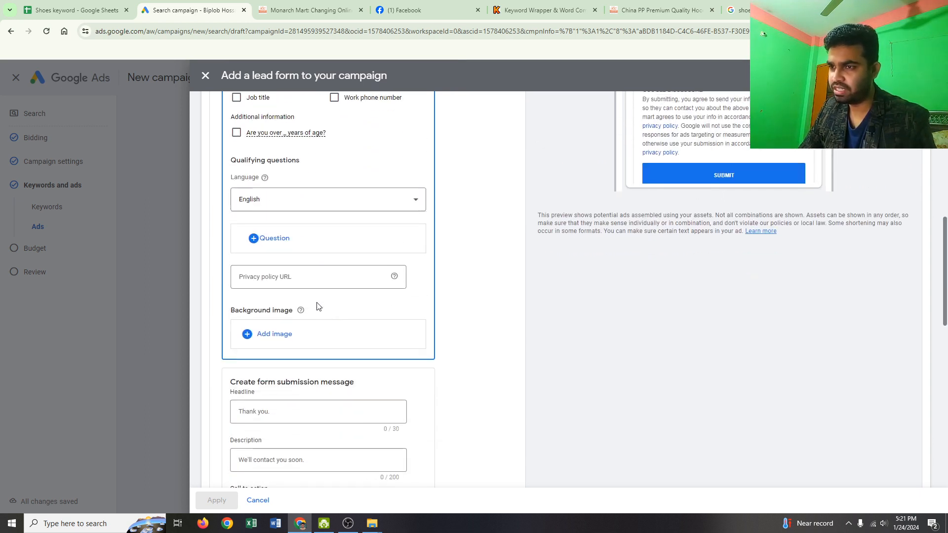
- Add the Business qualifying question "Do you operate in the EU?" to the lead form
left_click(280, 240)
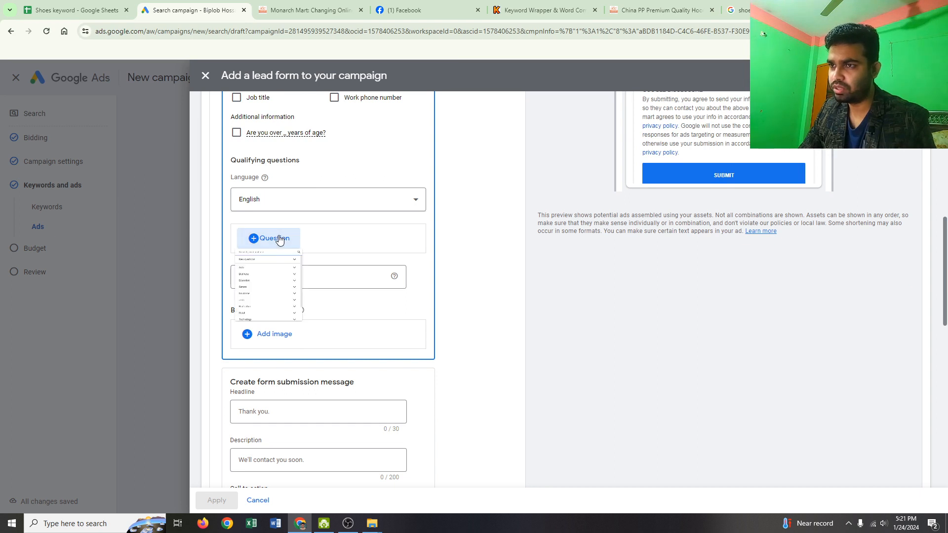
scroll(307, 329, "down", 1)
scroll(306, 329, "up", 2)
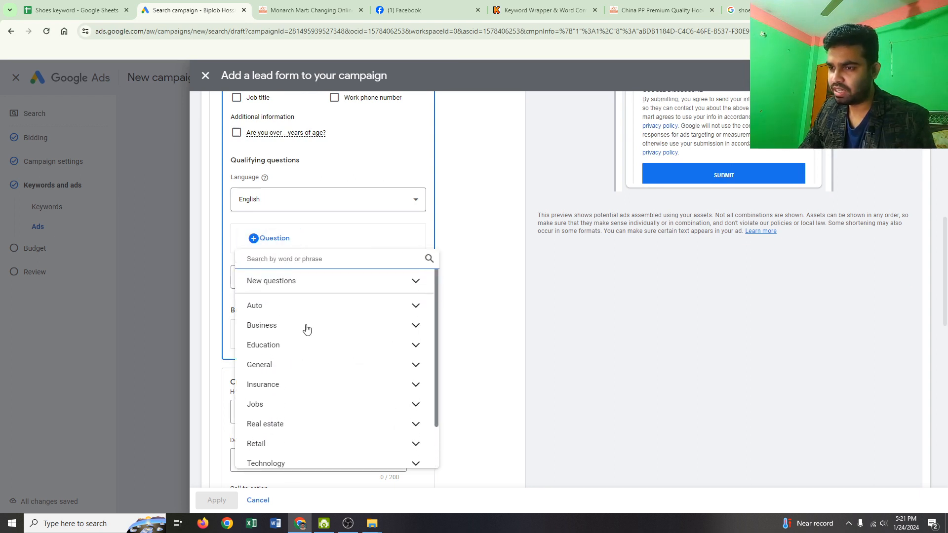
left_click(271, 325)
scroll(315, 352, "down", 5)
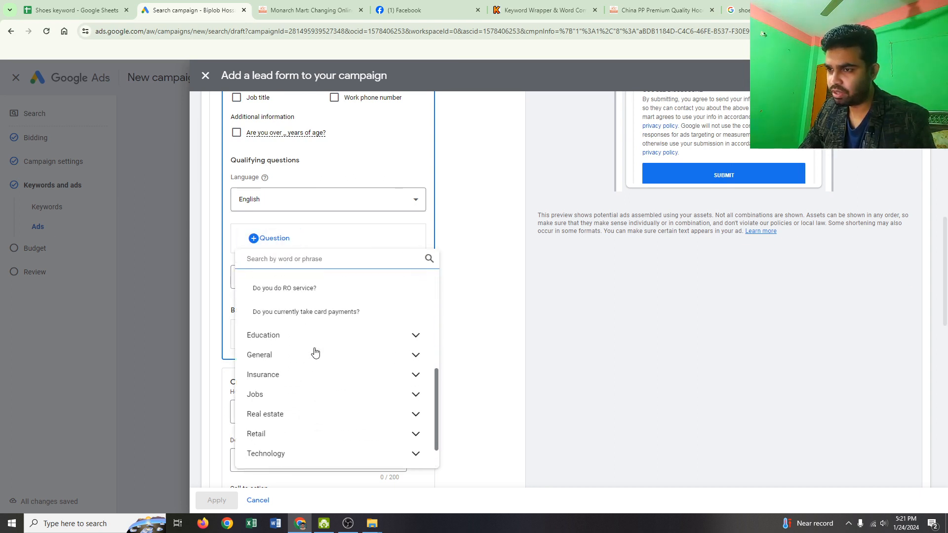
scroll(315, 352, "up", 2)
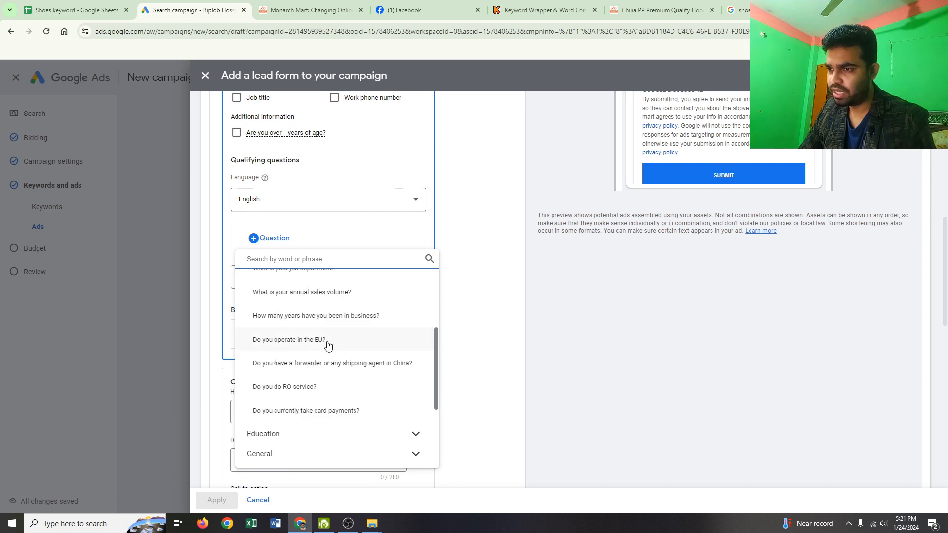
left_click(328, 341)
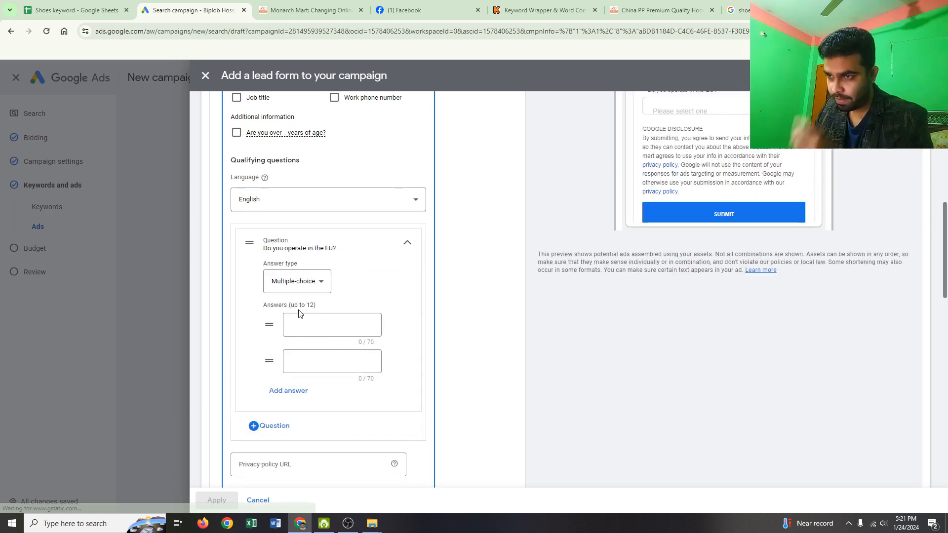
- Enter "YES" as the first multiple-choice answer to the question "Do you operate in the EU?"
left_click(321, 285)
left_click(323, 284)
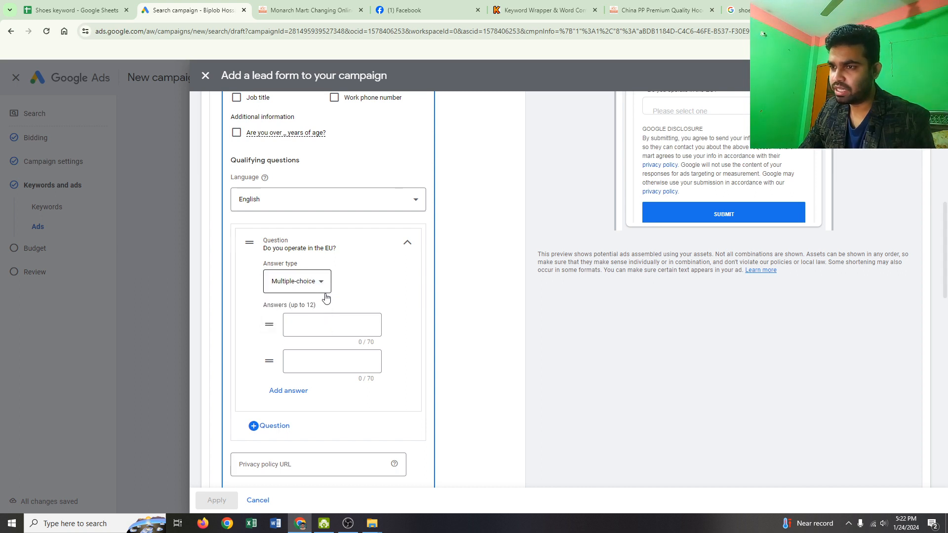
left_click(317, 327)
left_click(317, 327)
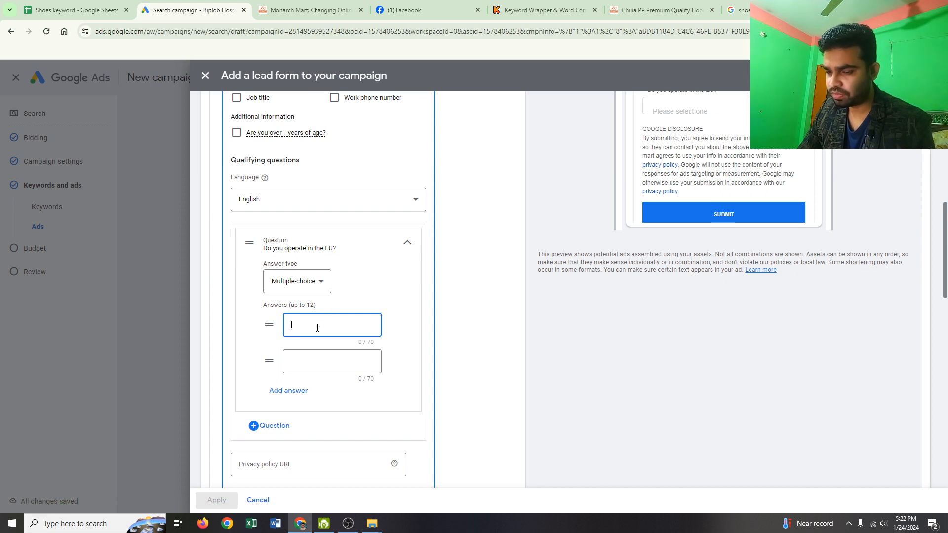
key("Tab")
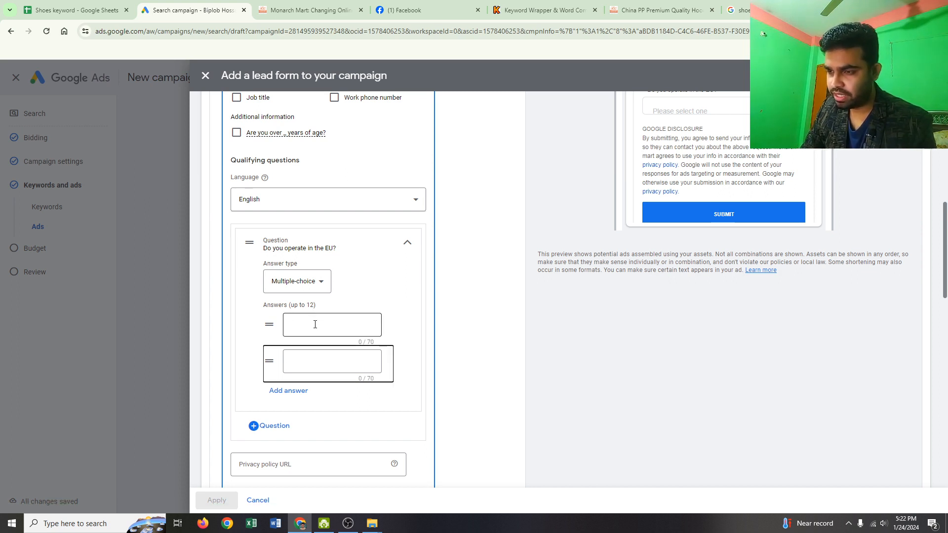
key("Tab")
left_click(315, 325)
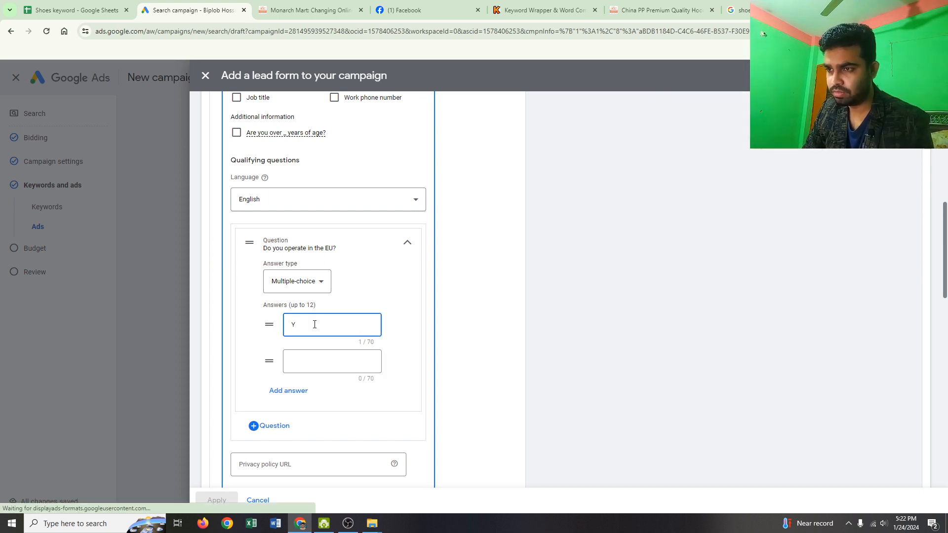
key("Tab")
scroll(314, 326, "up", 1)
scroll(314, 325, "up", 2)
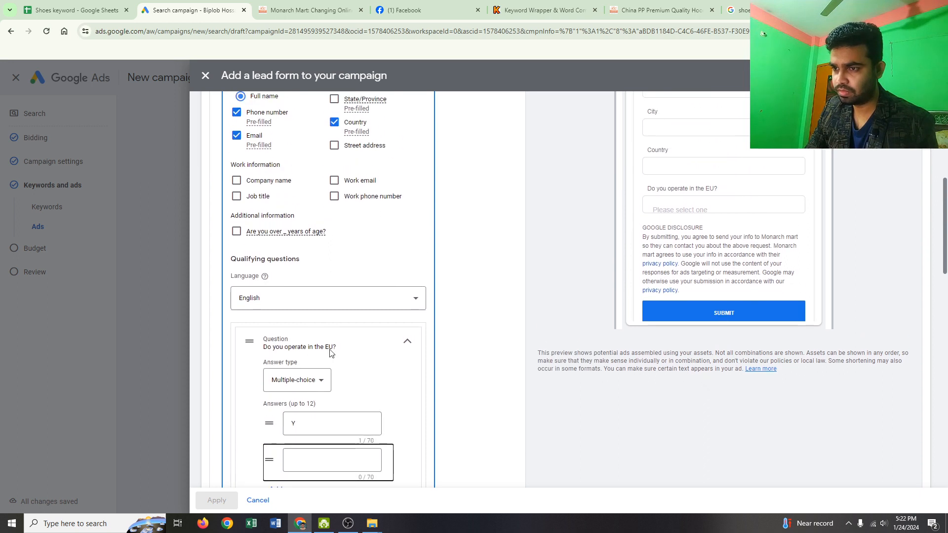
left_click(305, 423)
type("ES")
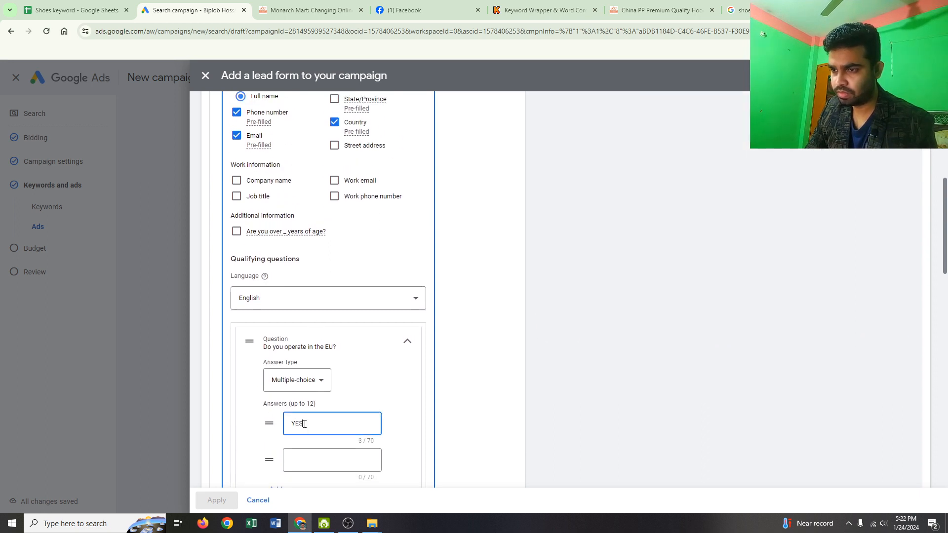
- Enter "No" as the second multiple-choice answer to the EU question
left_click(307, 457)
type("n")
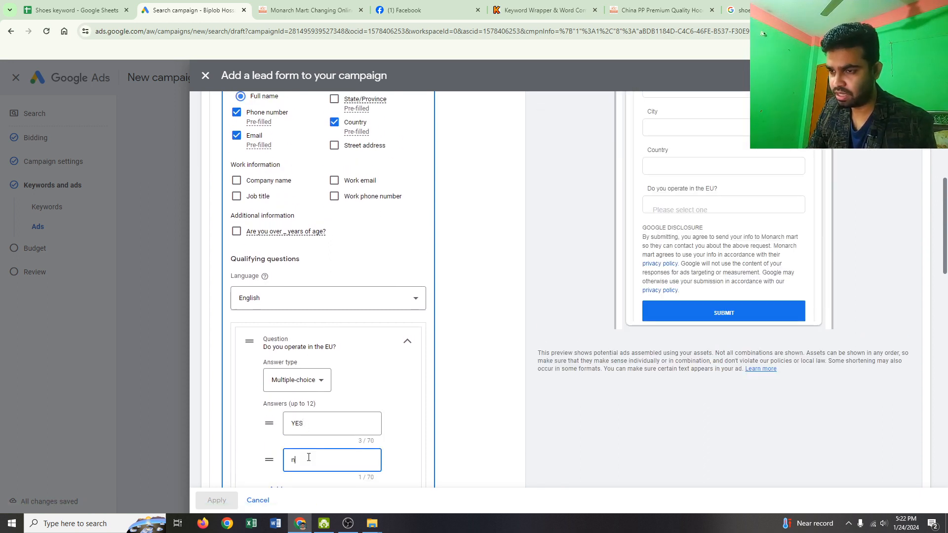
type("o")
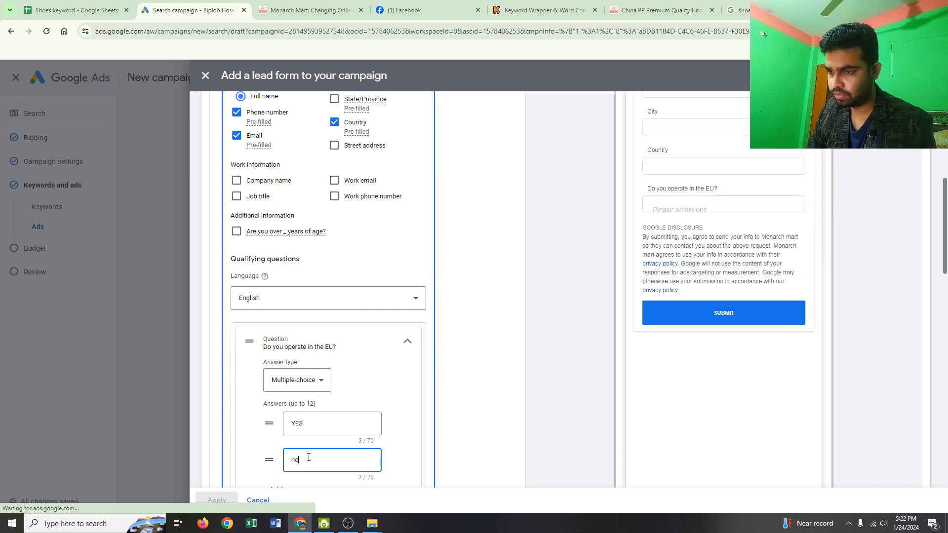
key("BackSpace")
key("BackSpace")
type("N")
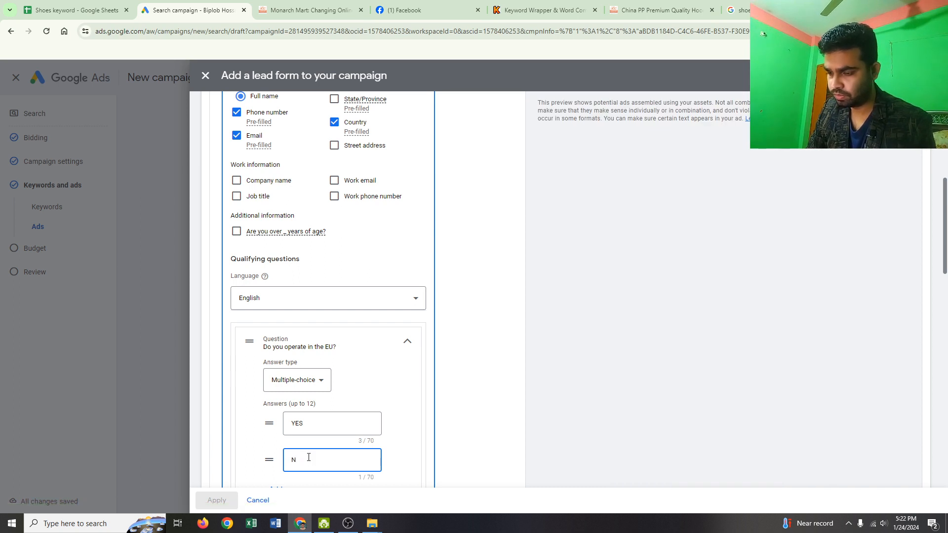
type("o")
scroll(354, 389, "down", 2)
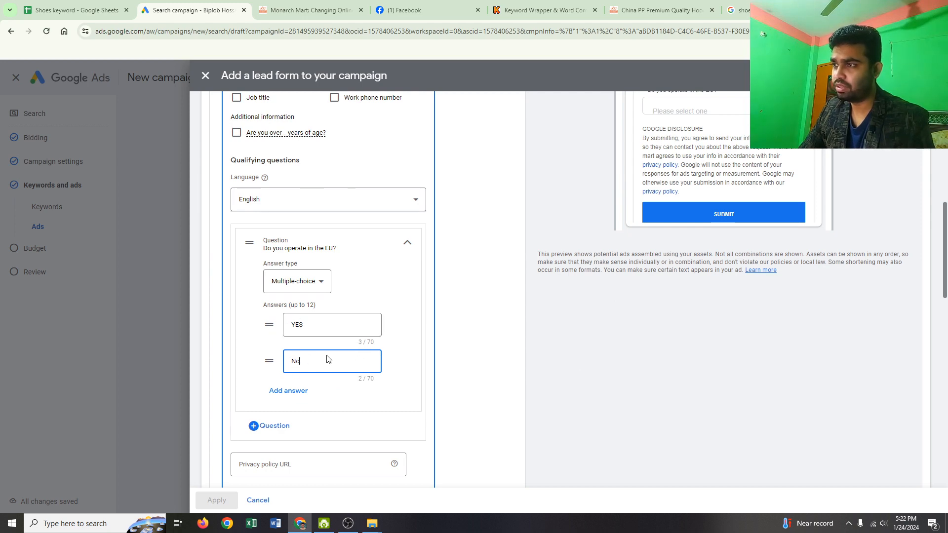
- Look over the EU question's settings and the privacy policy, background image and submission message sections below it
scroll(395, 368, "up", 2)
scroll(686, 268, "up", 2)
scroll(436, 333, "down", 4)
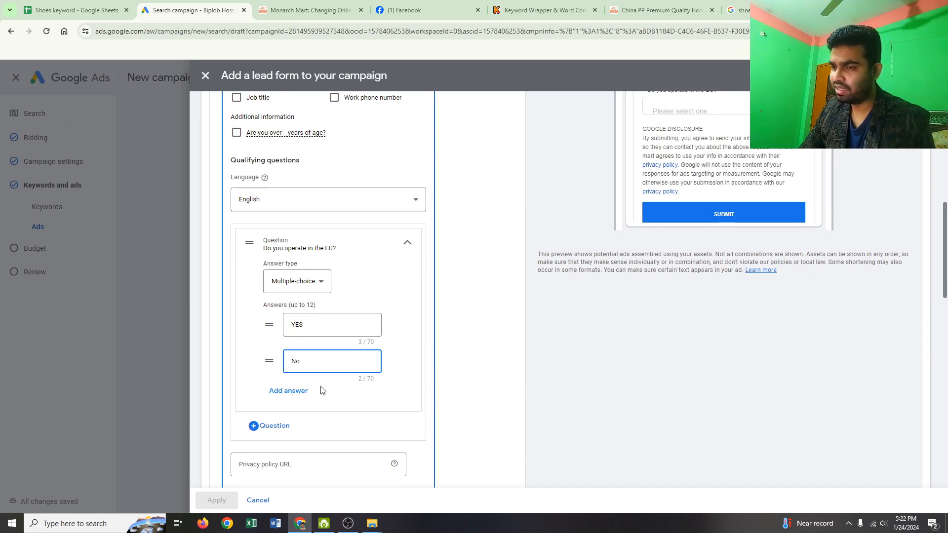
scroll(322, 391, "down", 3)
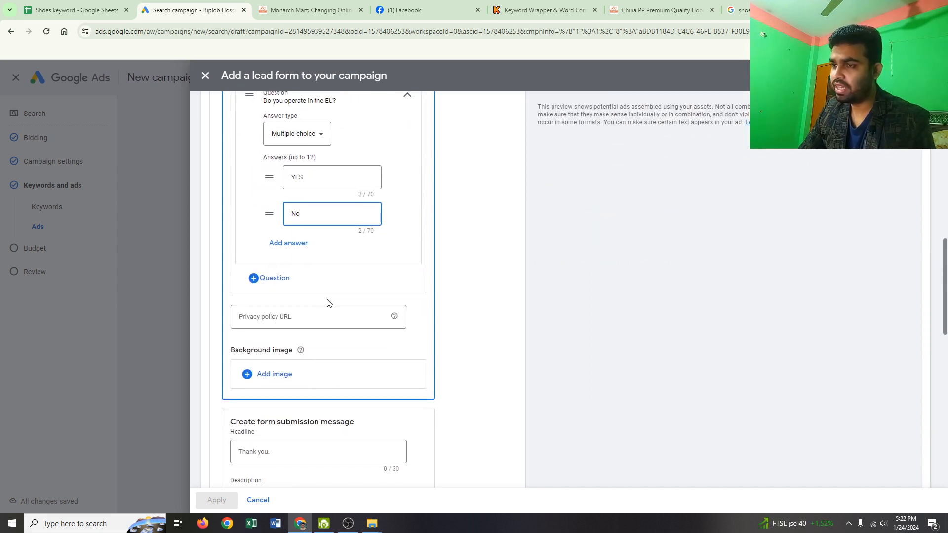
scroll(351, 335, "up", 1)
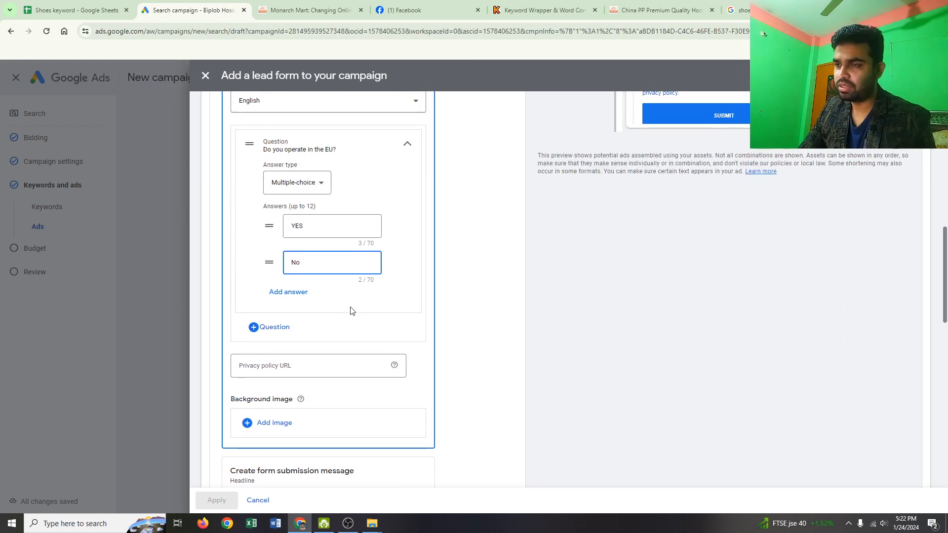
scroll(351, 310, "up", 2)
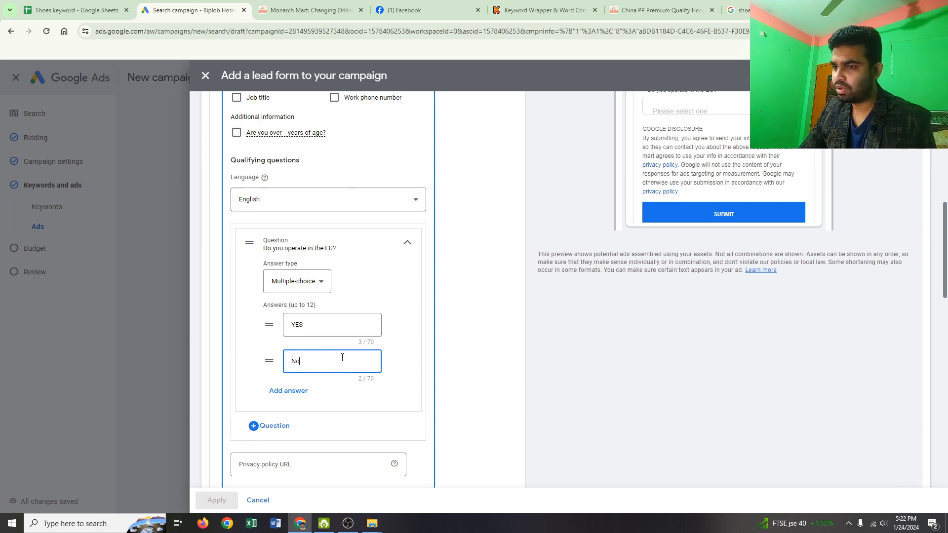
scroll(335, 360, "down", 7)
scroll(330, 355, "up", 3)
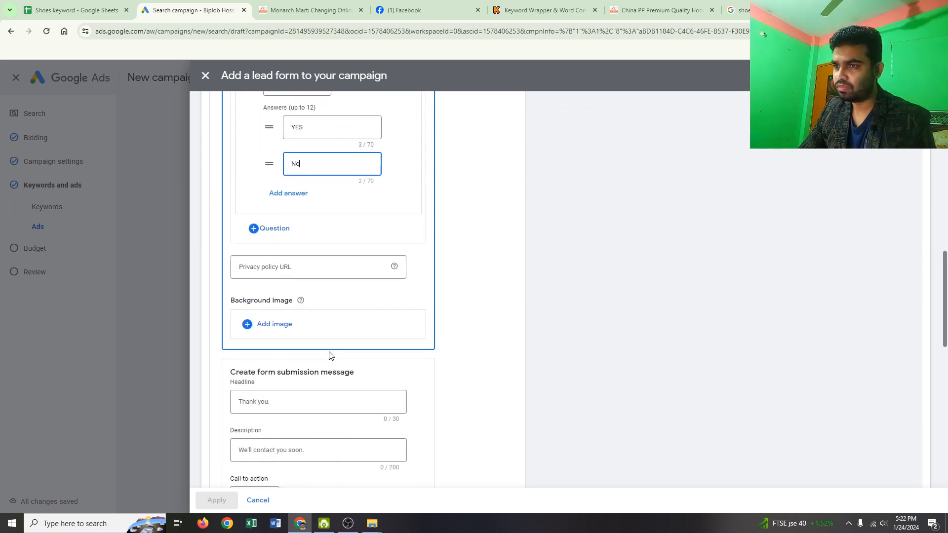
- Find and open the Privacy Policy page on the monarchmart.com website for the lead form's privacy policy URL
left_click(287, 268)
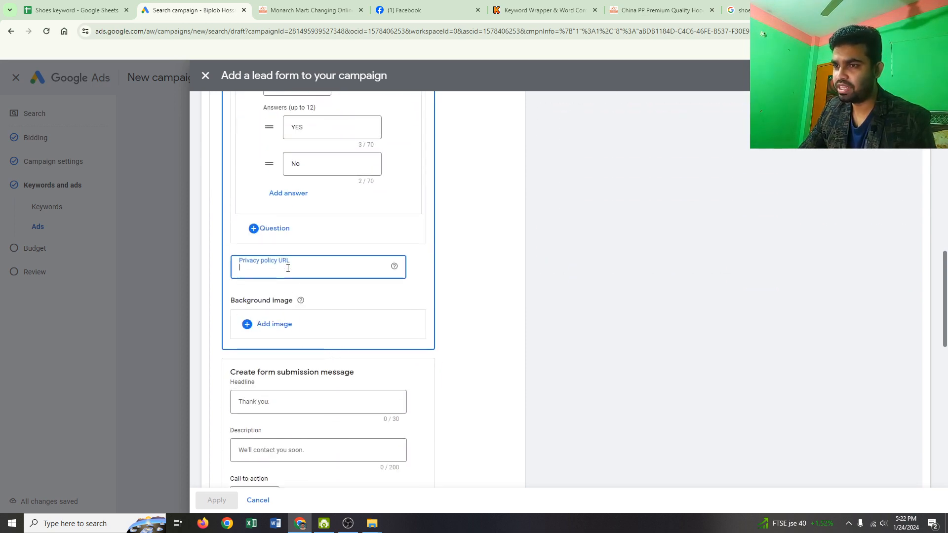
left_click(295, 13)
scroll(301, 230, "down", 5)
scroll(302, 235, "down", 10)
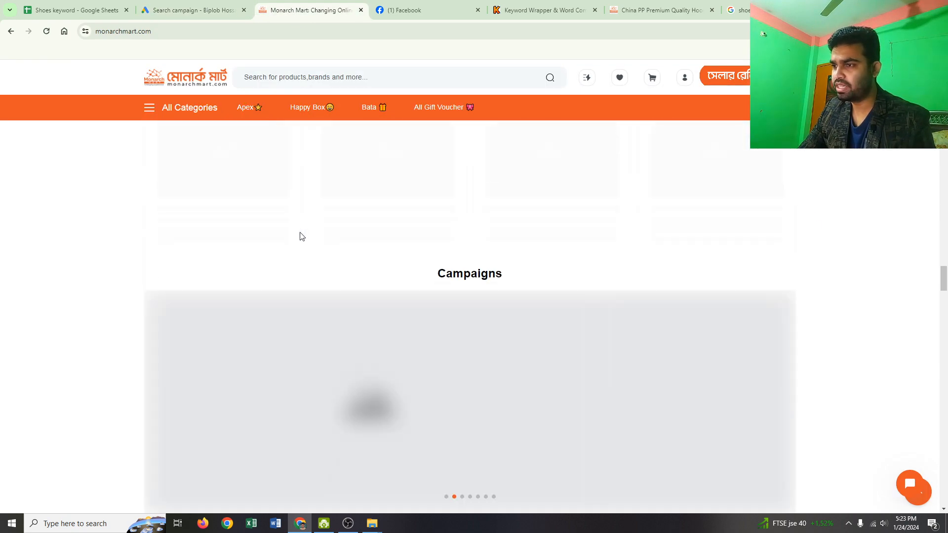
scroll(305, 240, "down", 10)
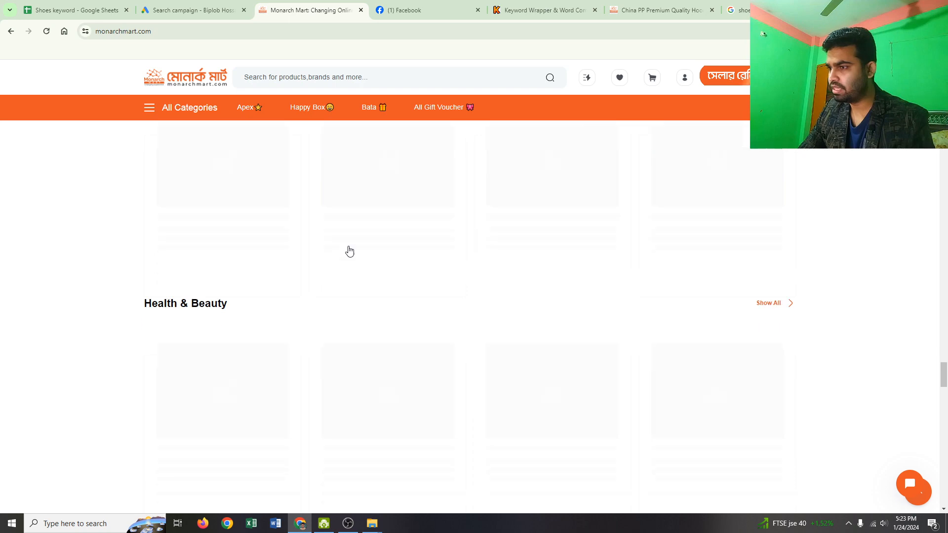
scroll(351, 254, "down", 10)
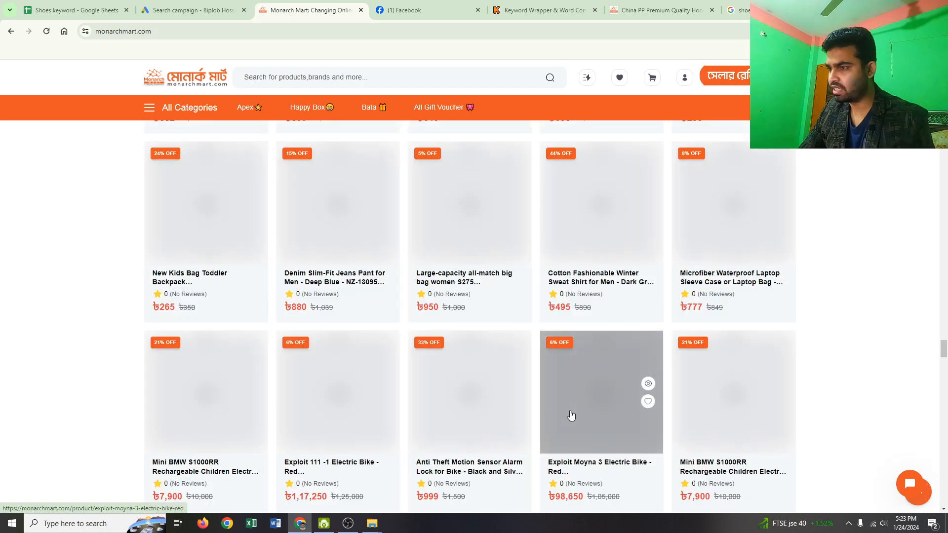
scroll(806, 466, "down", 15)
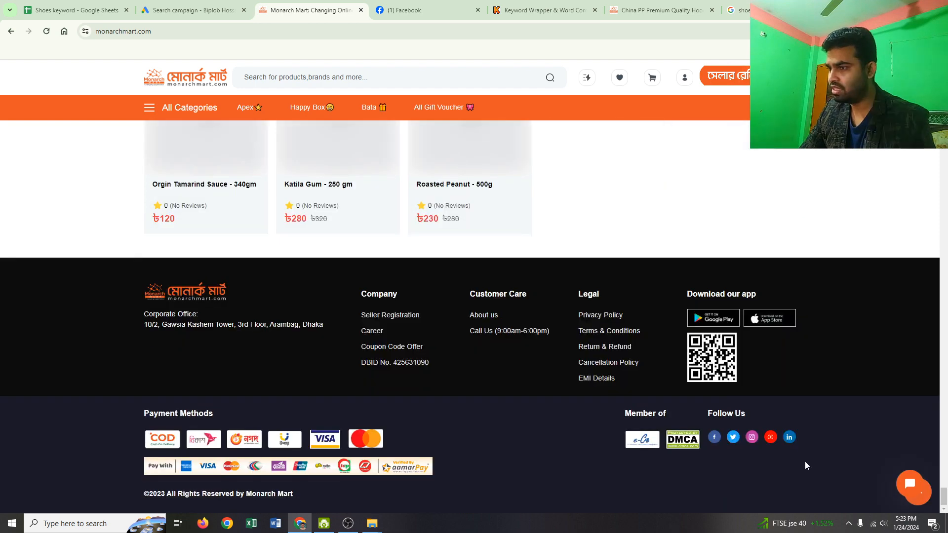
left_click(611, 316)
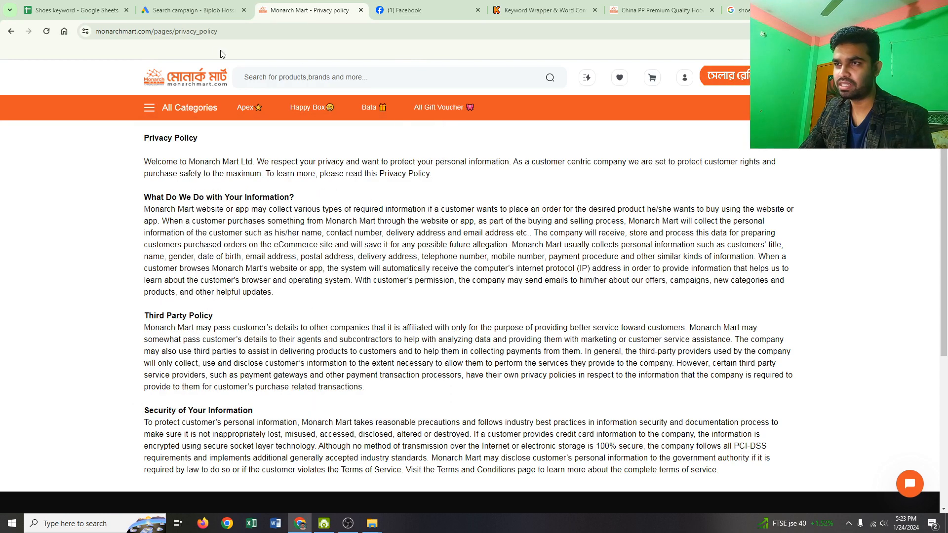
left_click(227, 32)
key("ctrl+c")
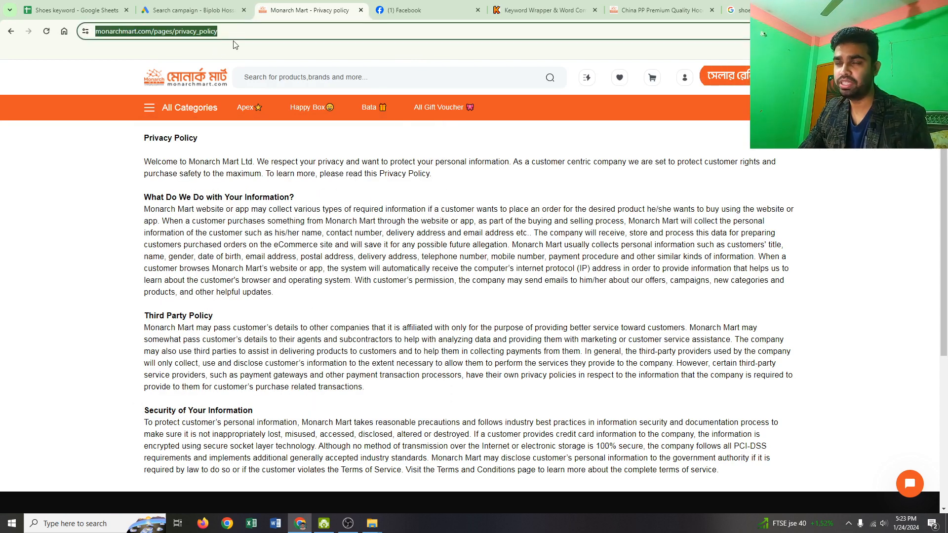
left_click(192, 10)
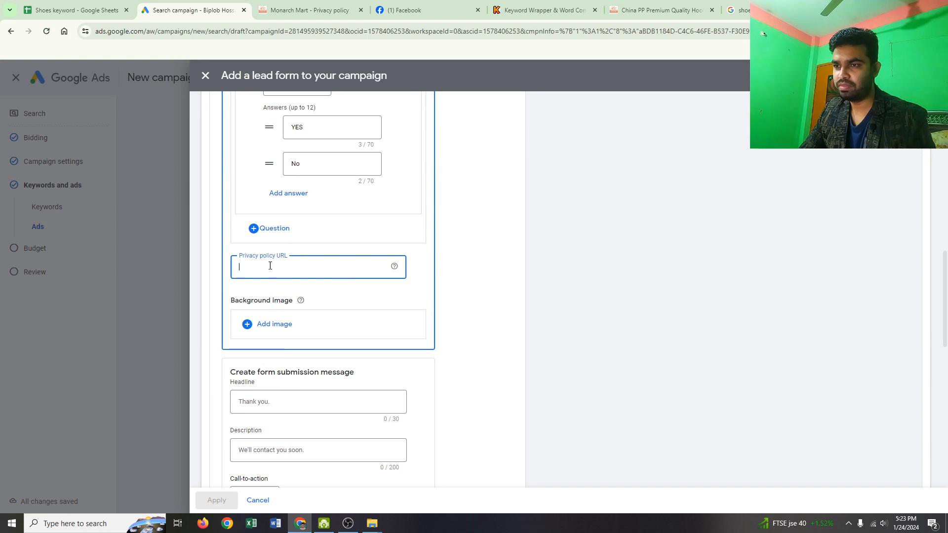
key("ctrl+v")
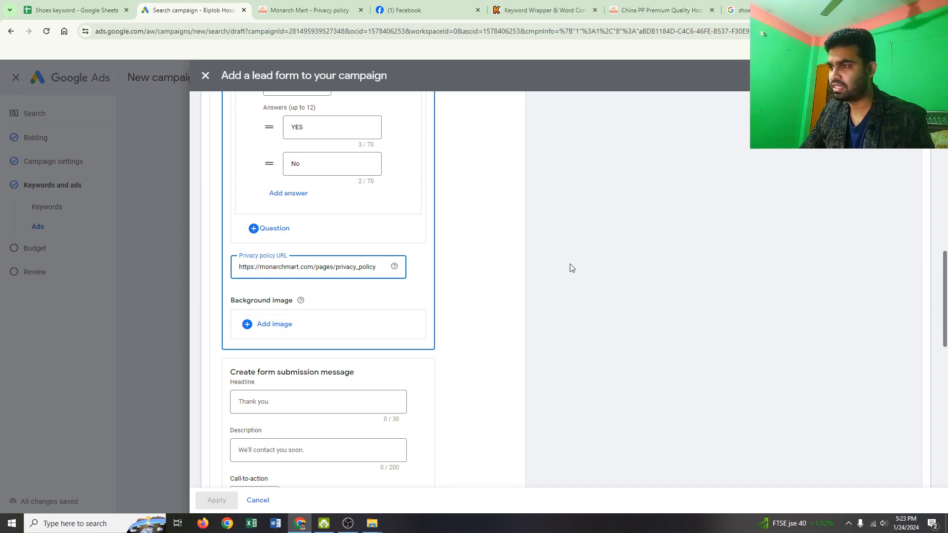
- Enter "Thank You" as the headline of the form submission message
scroll(572, 268, "up", 8)
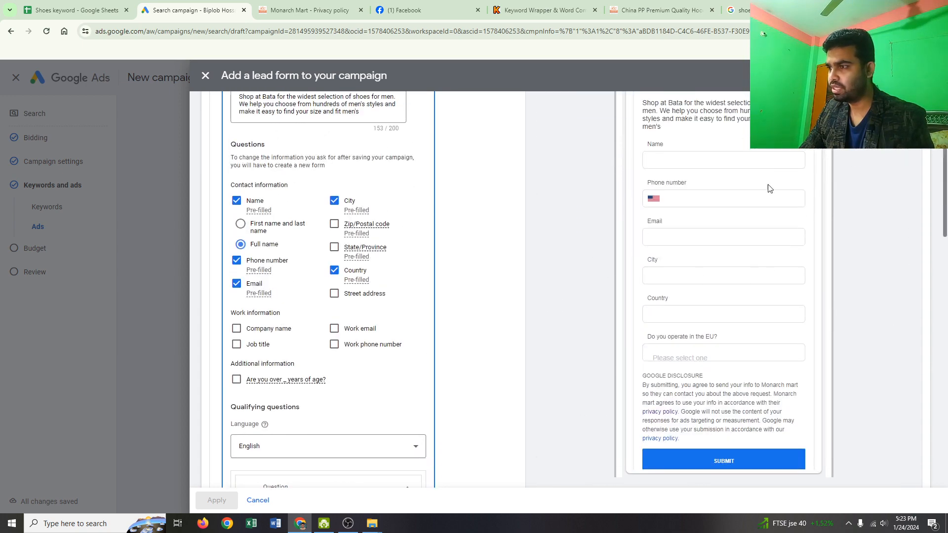
scroll(769, 188, "up", 2)
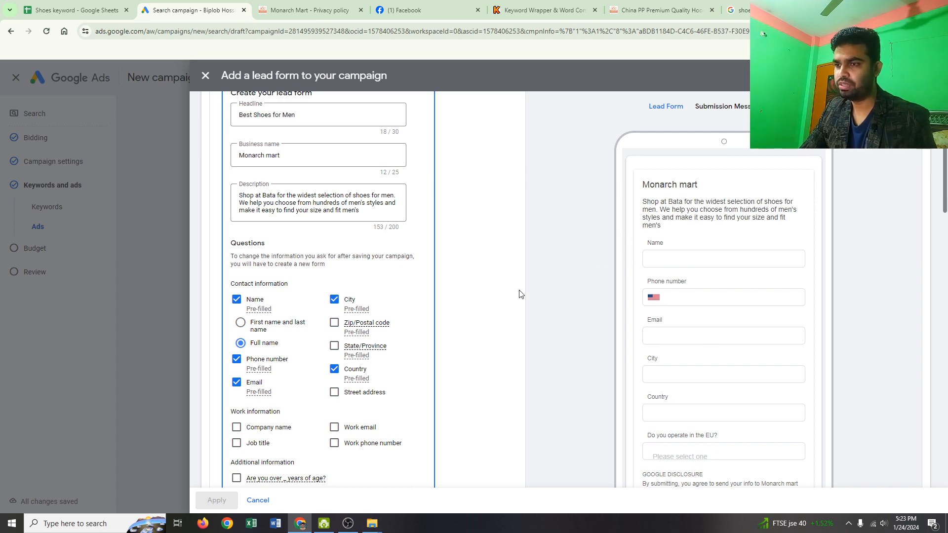
scroll(520, 294, "down", 10)
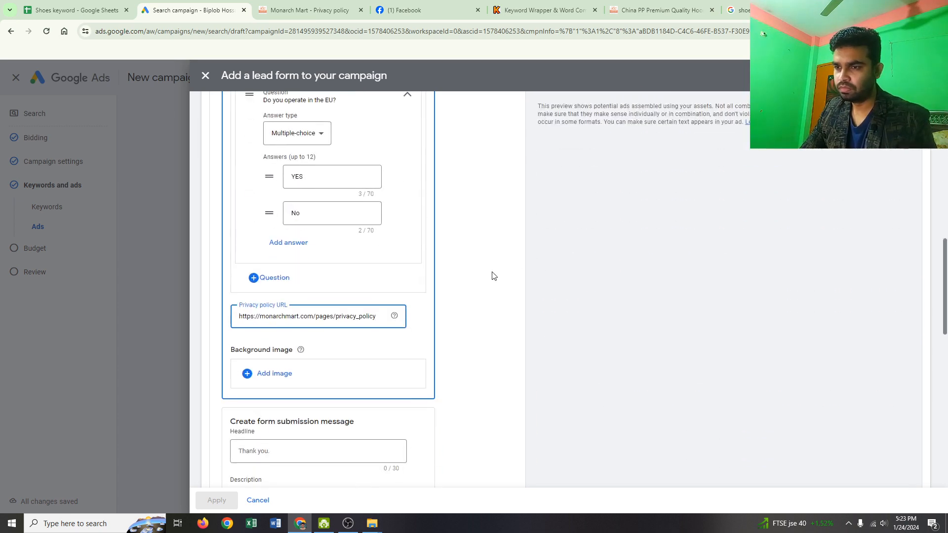
scroll(494, 276, "down", 3)
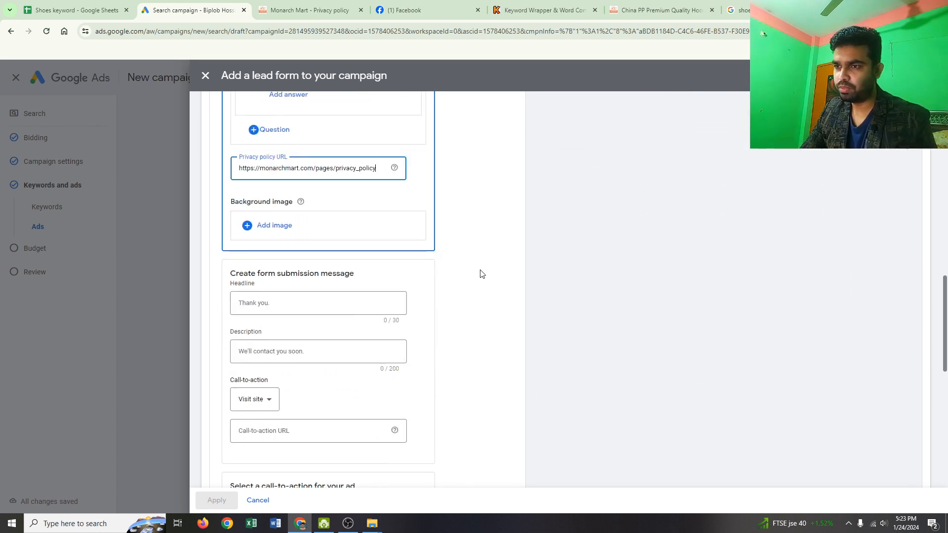
left_click(290, 311)
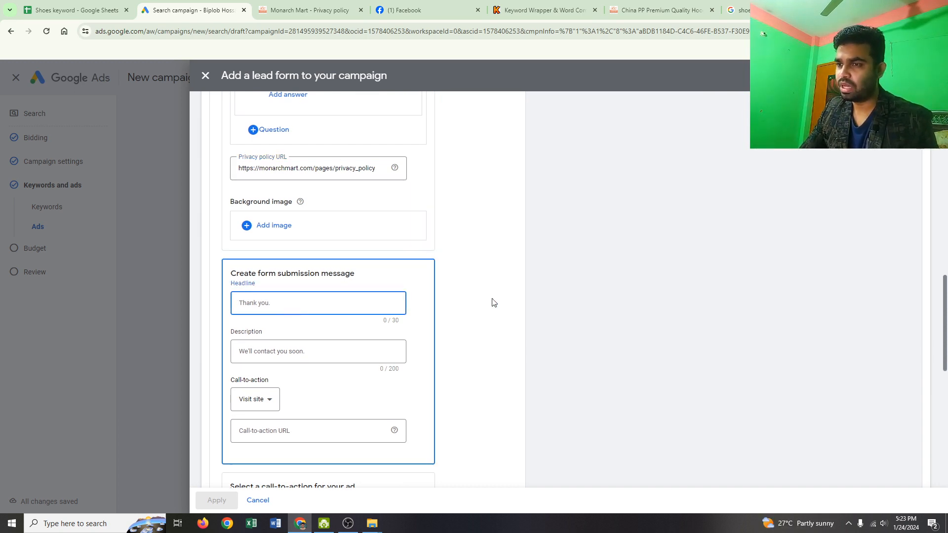
scroll(561, 307, "up", 6)
scroll(562, 307, "up", 3)
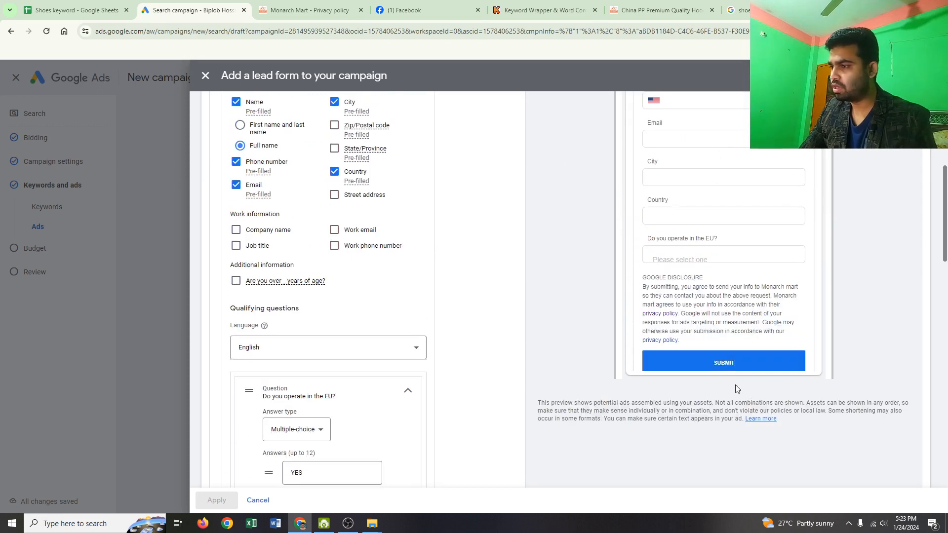
scroll(612, 346, "down", 9)
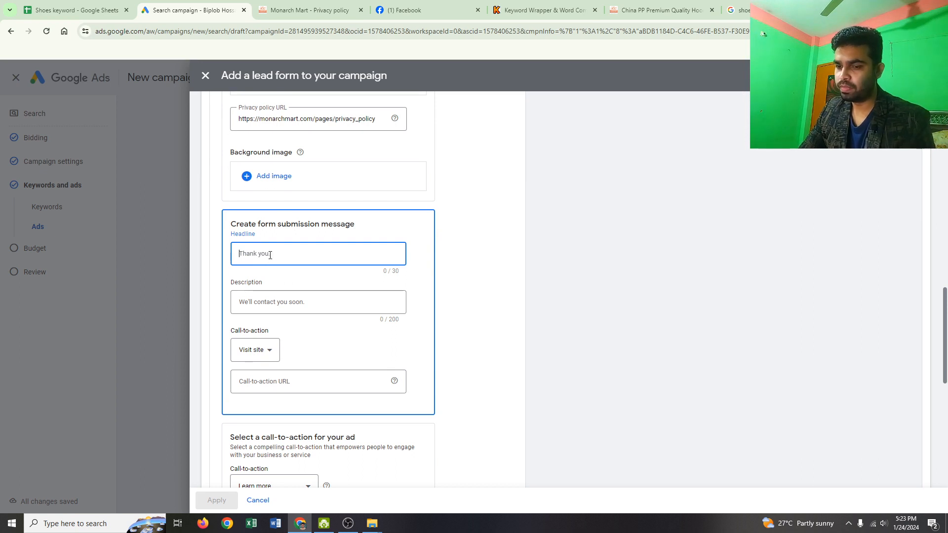
type("T")
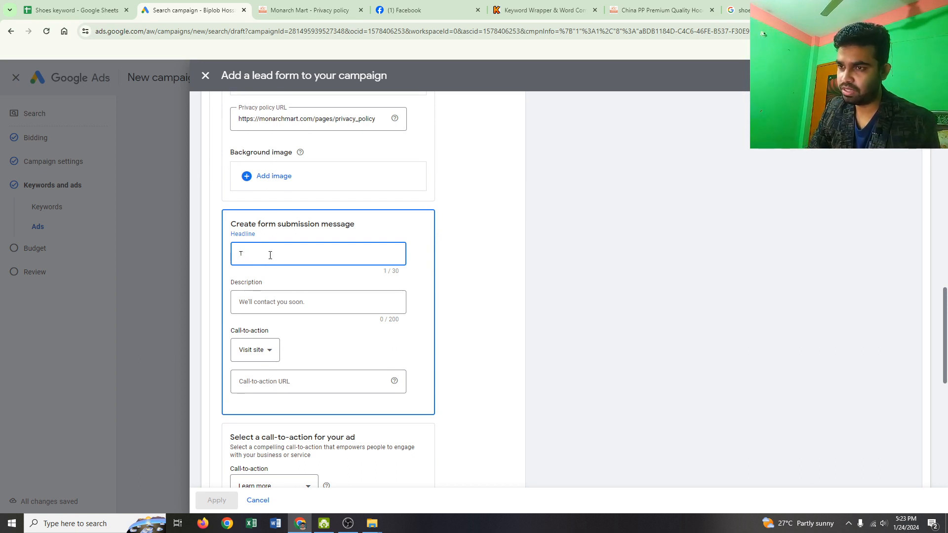
type("Rhank")
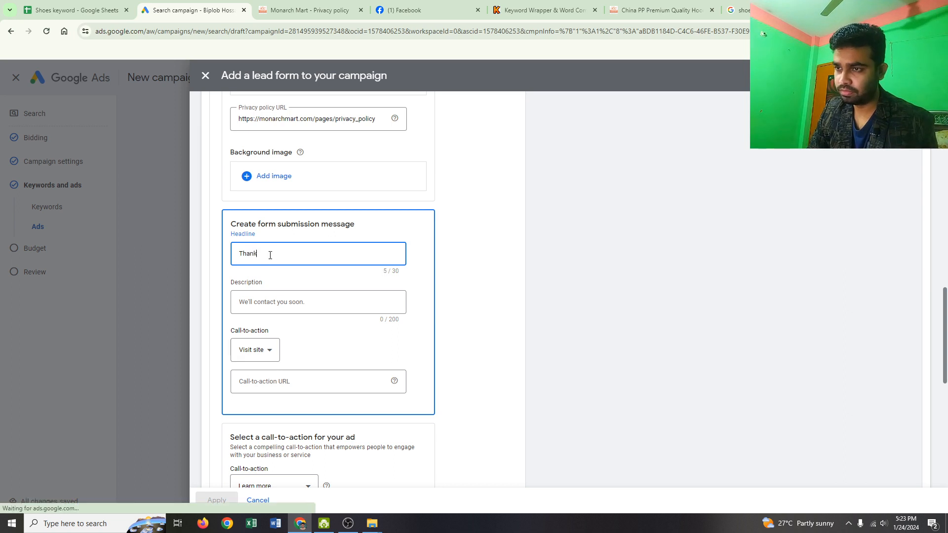
type("u")
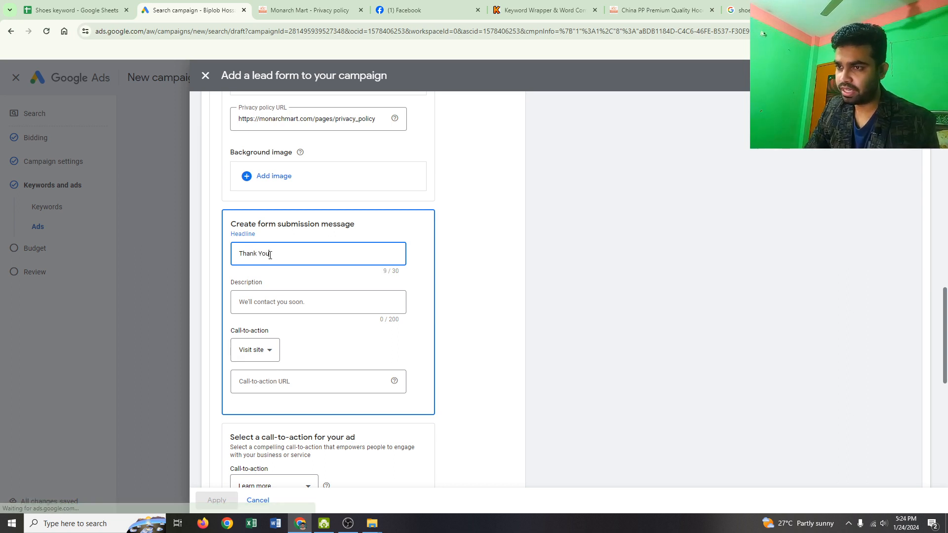
- Enter "We will Contact you soon" as the form submission message's description
left_click(285, 306)
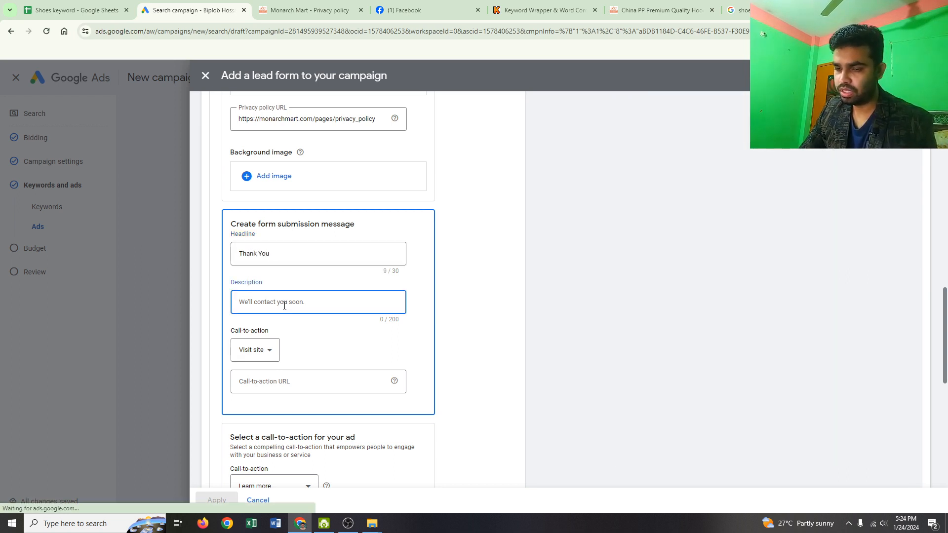
type("We wil")
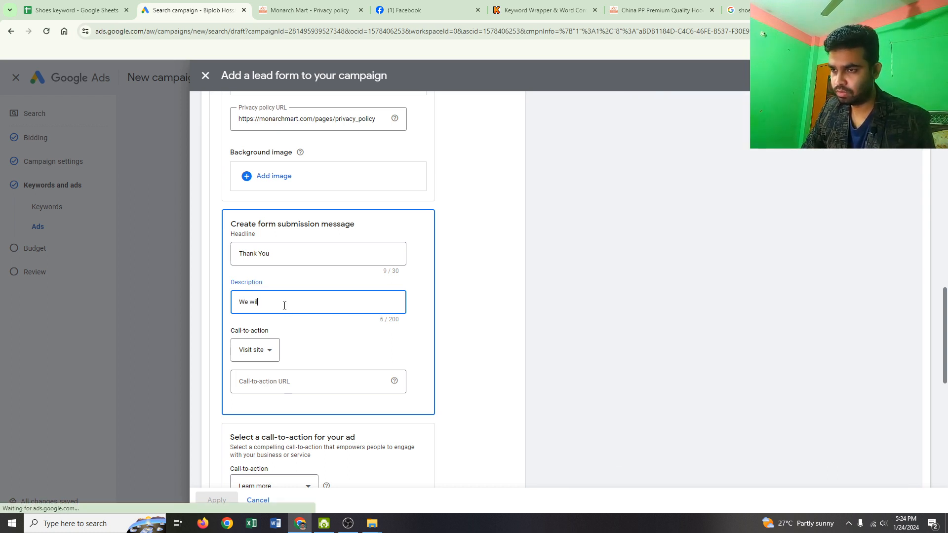
type("l Co")
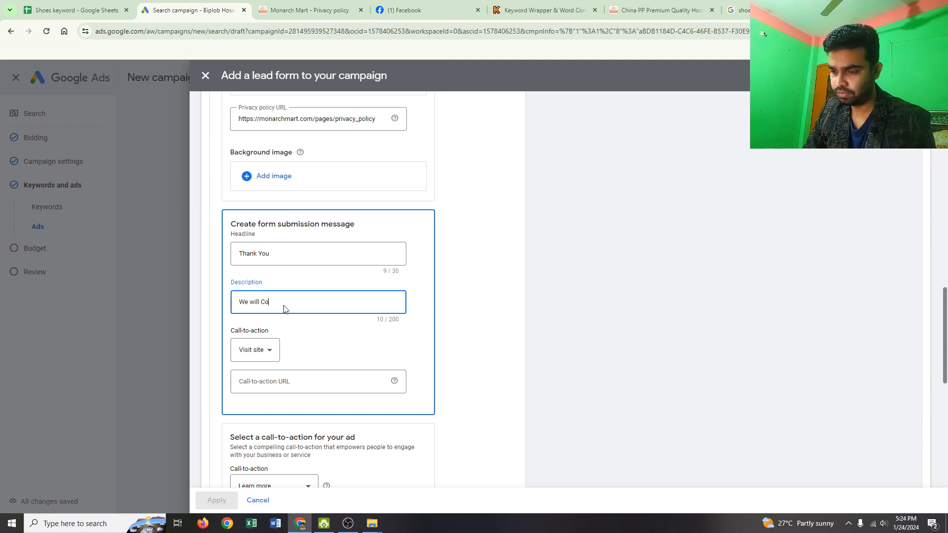
type("ntact")
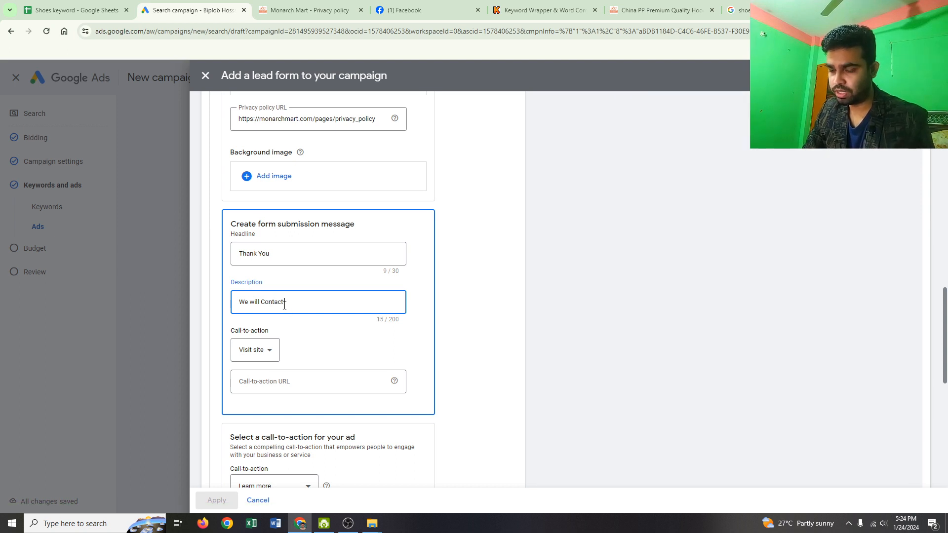
type(" you soon")
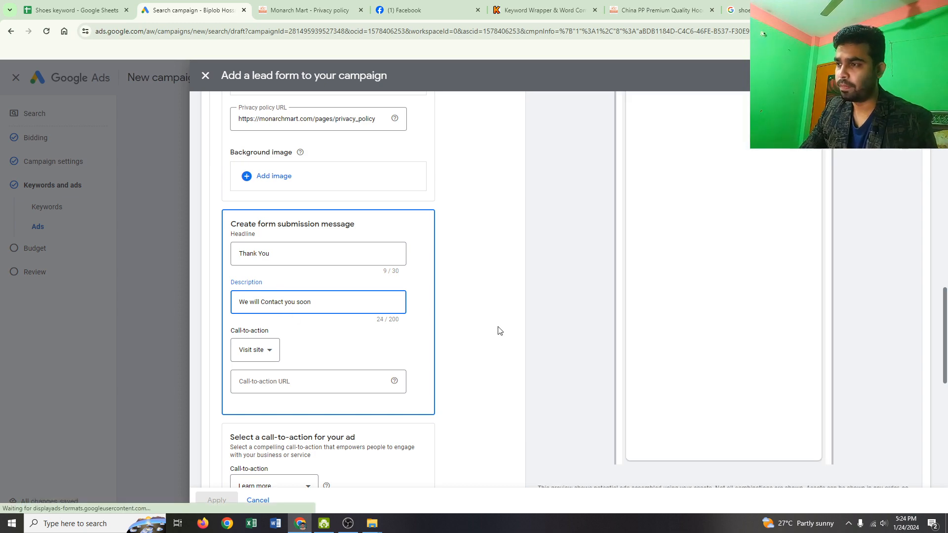
- Review the lead form preview along with the form's questions, privacy policy URL and submission message settings
scroll(642, 321, "up", 3)
scroll(688, 240, "up", 6)
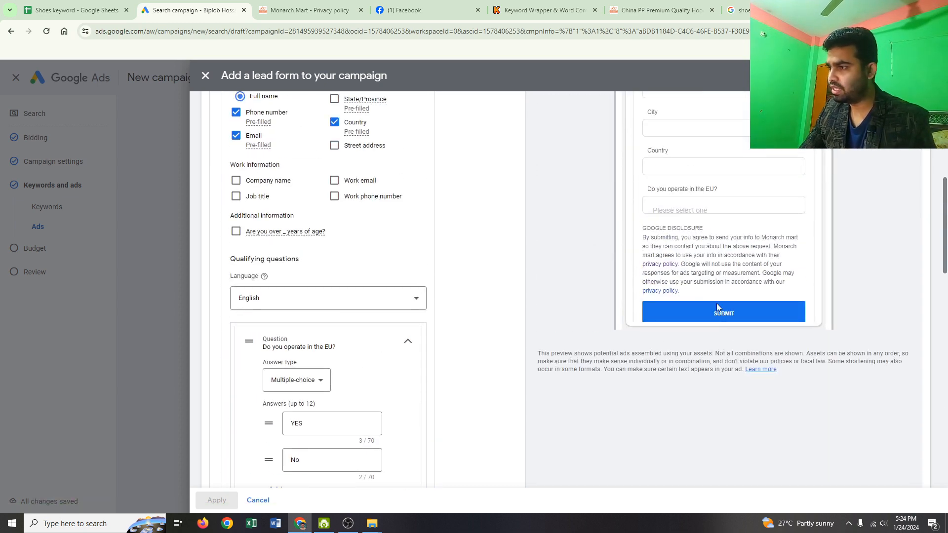
scroll(713, 304, "up", 7)
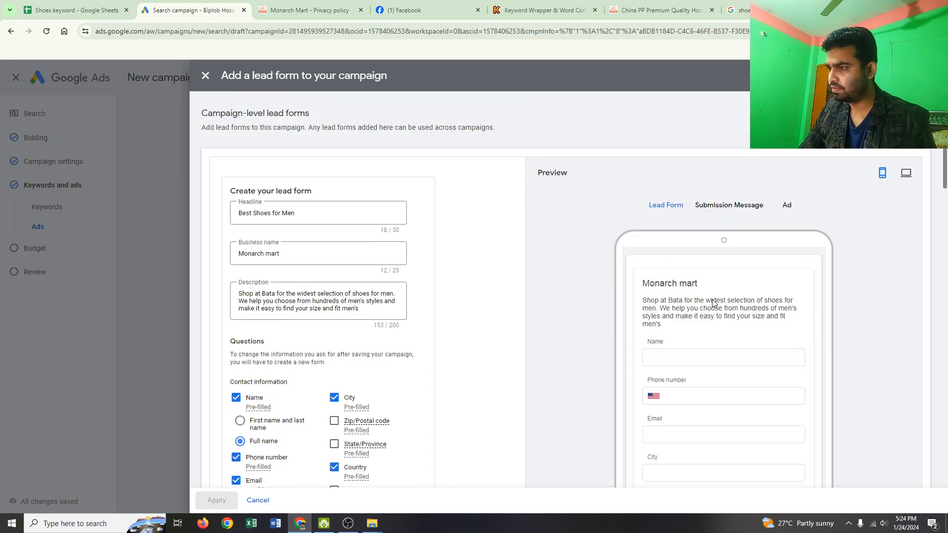
scroll(713, 304, "down", 5)
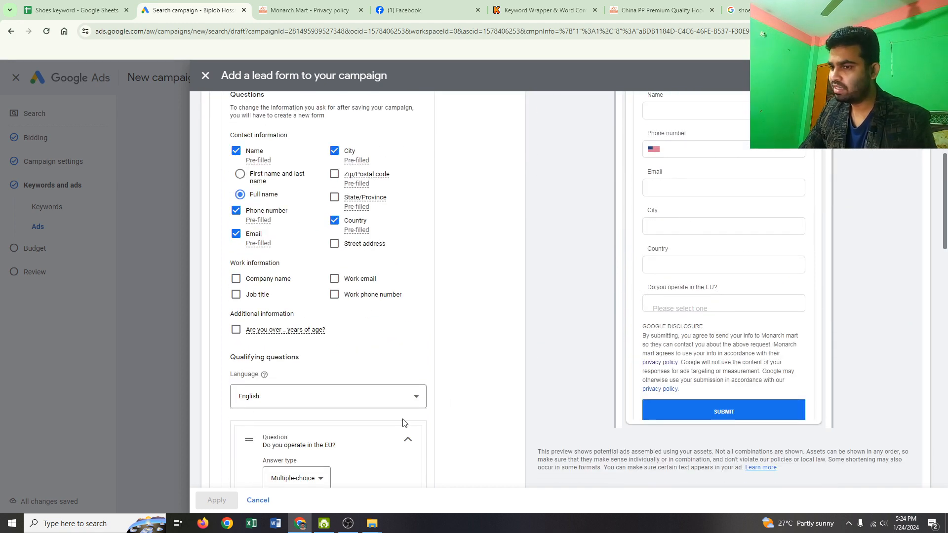
scroll(385, 405, "down", 5)
scroll(366, 385, "down", 4)
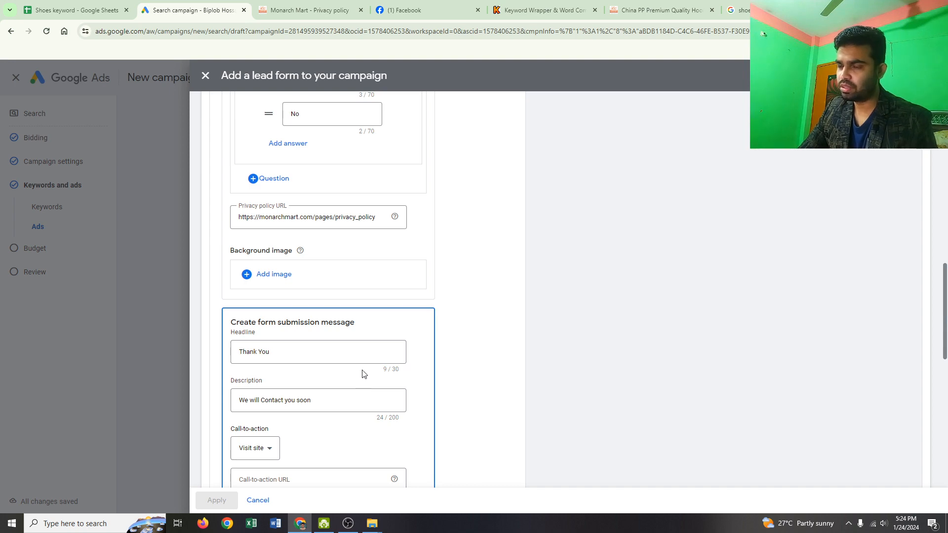
scroll(417, 271, "up", 15)
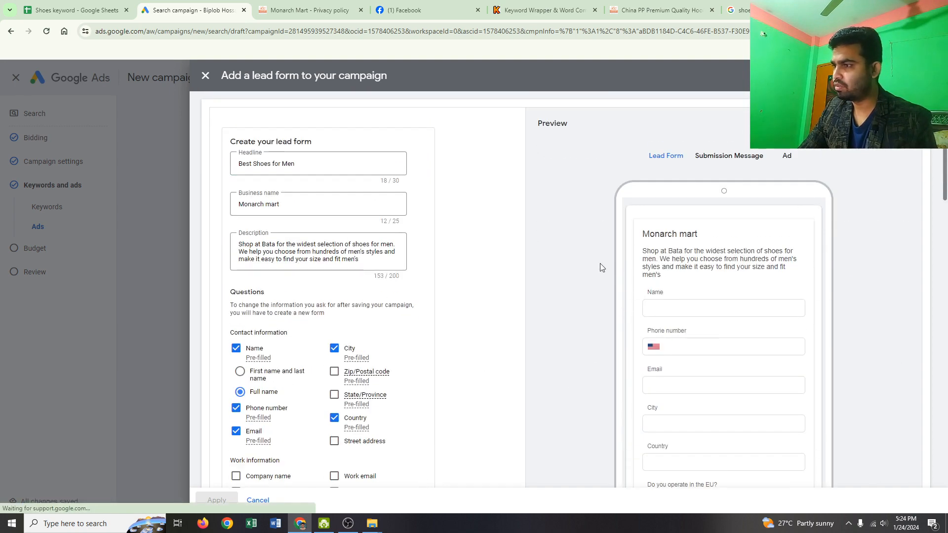
scroll(667, 327, "down", 5)
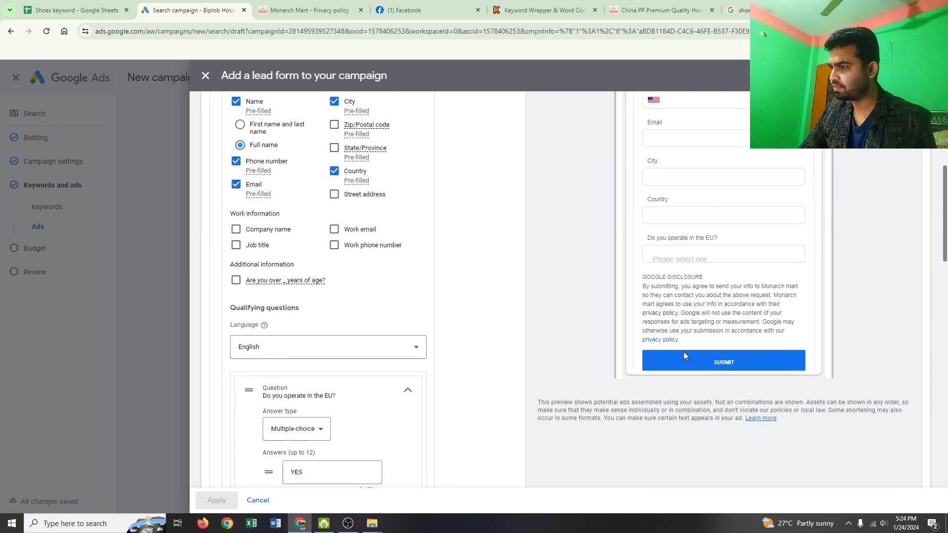
scroll(751, 208, "down", 1)
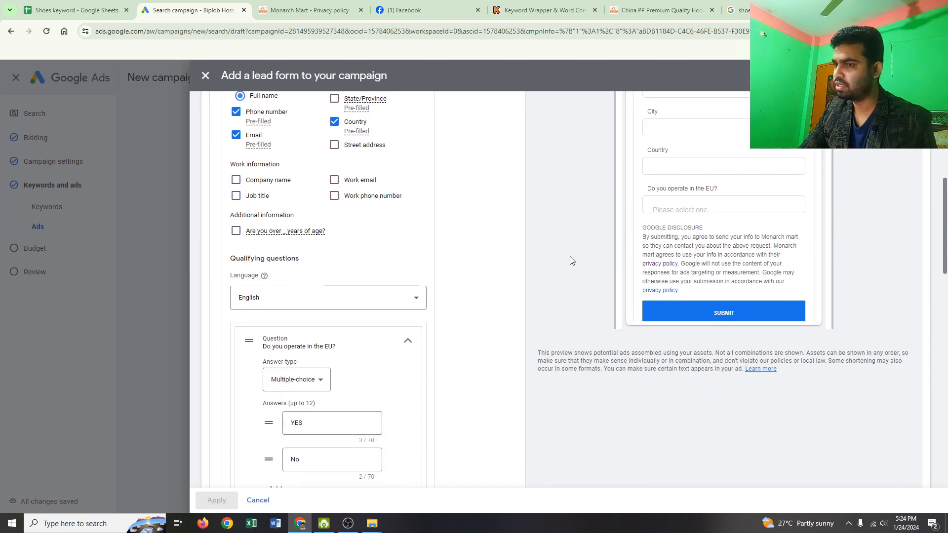
scroll(502, 279, "down", 4)
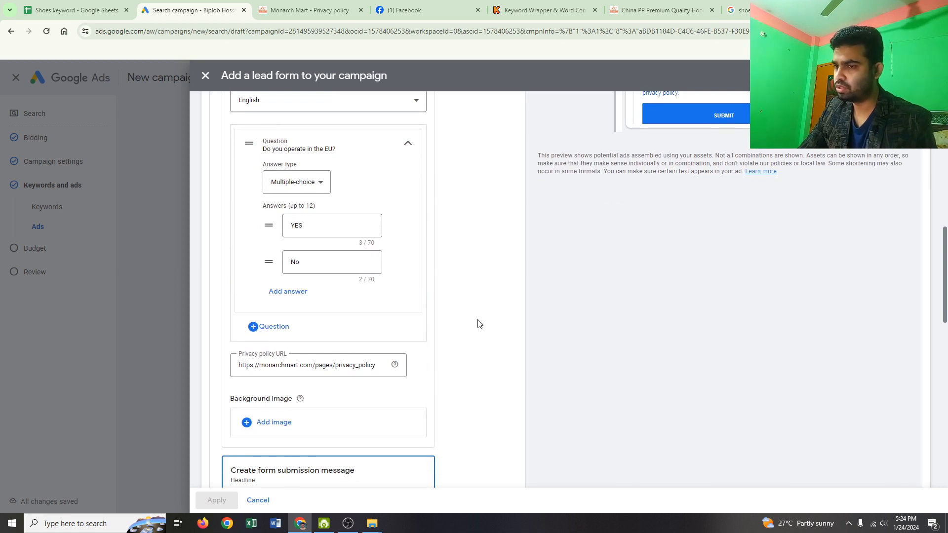
scroll(478, 323, "down", 7)
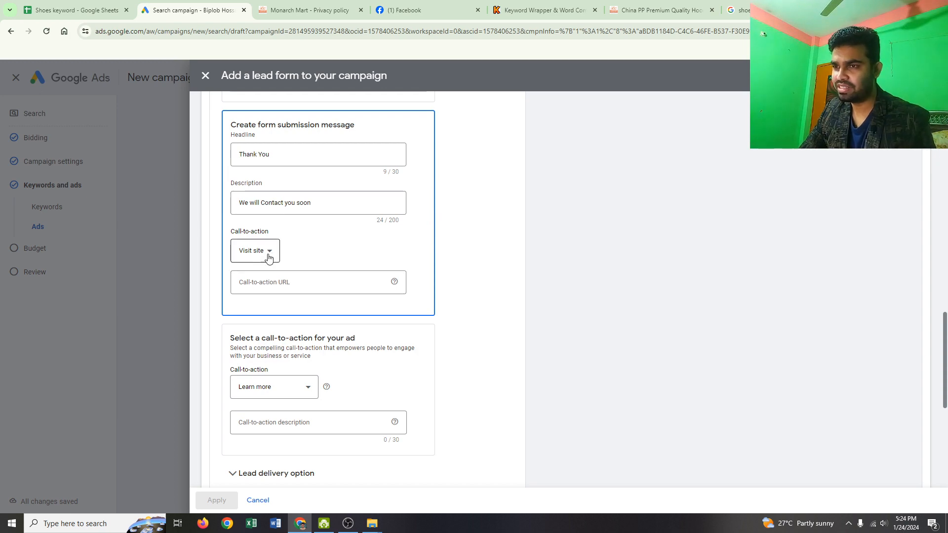
left_click(260, 282)
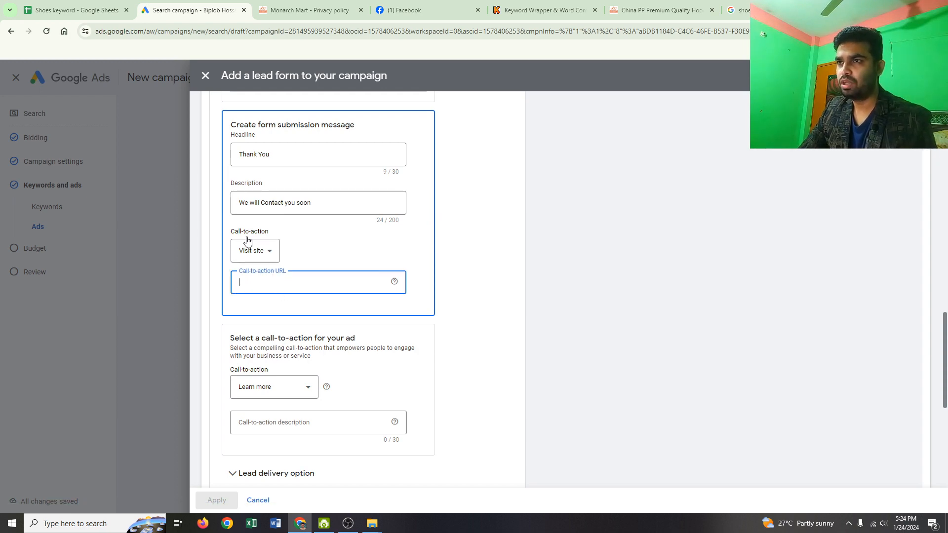
left_click(316, 13)
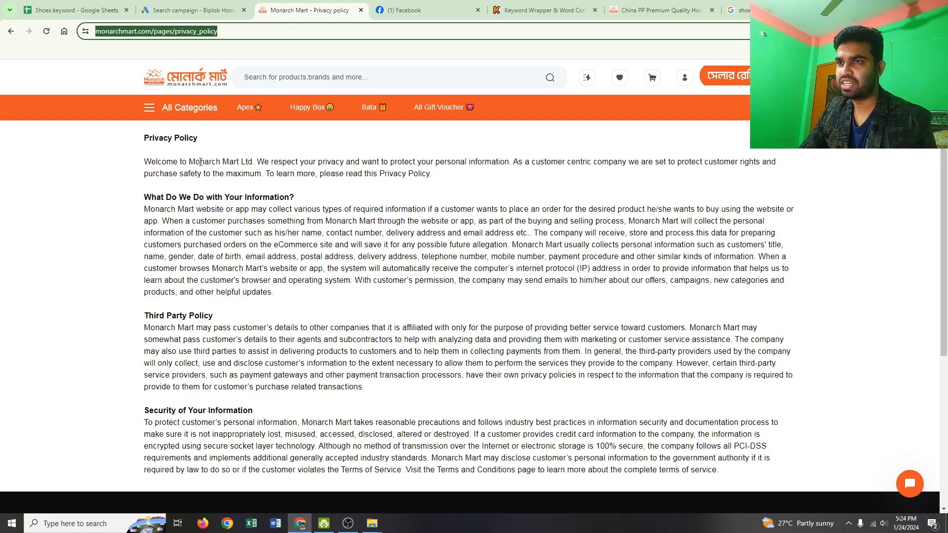
left_click(11, 31)
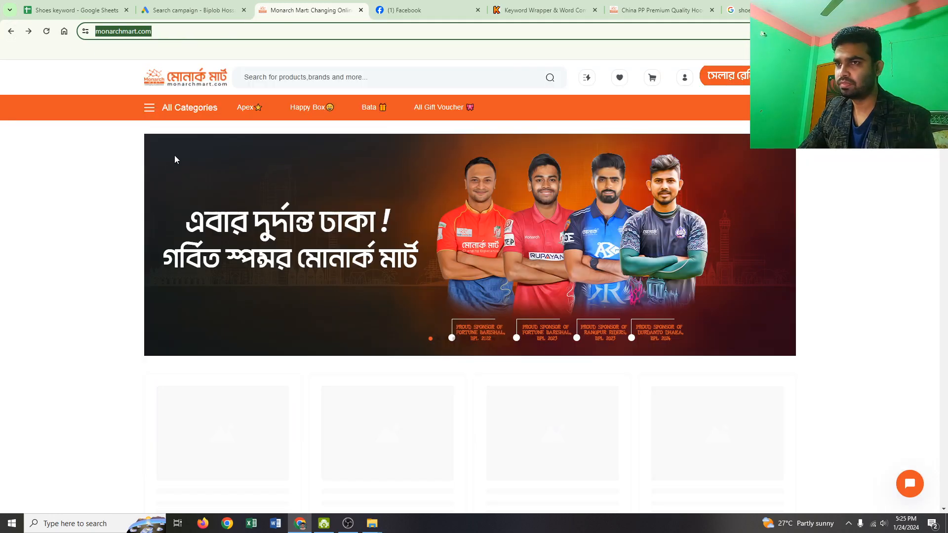
left_click(170, 31)
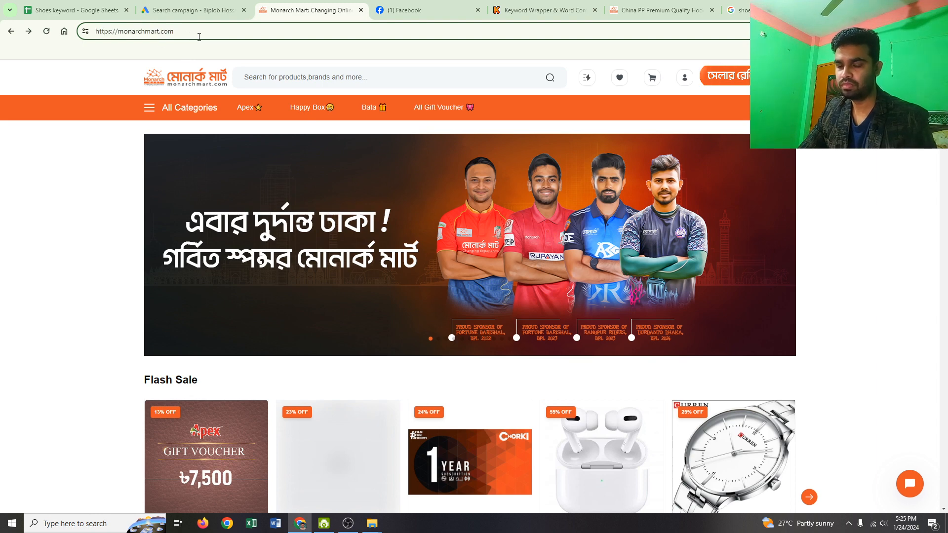
left_click(204, 11)
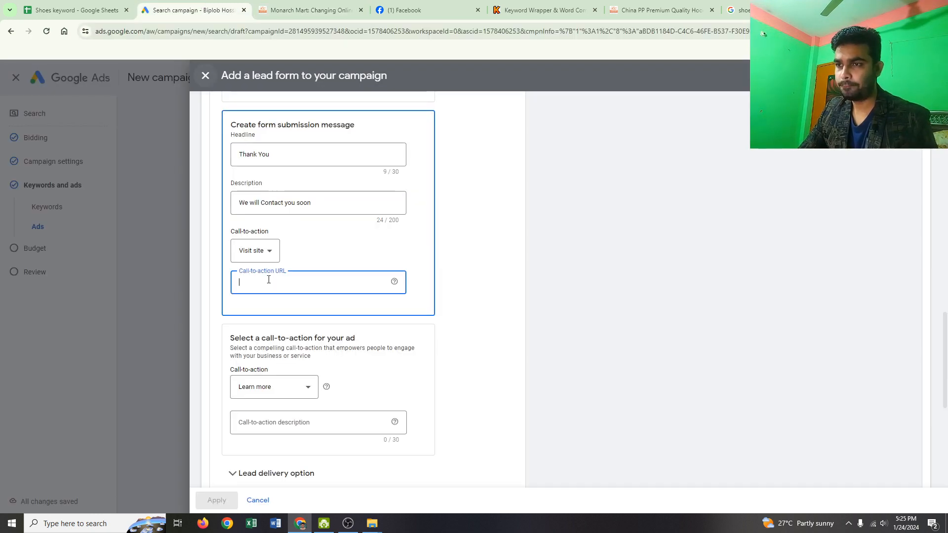
type("https://monarchmart.com/pages/privacy_policy")
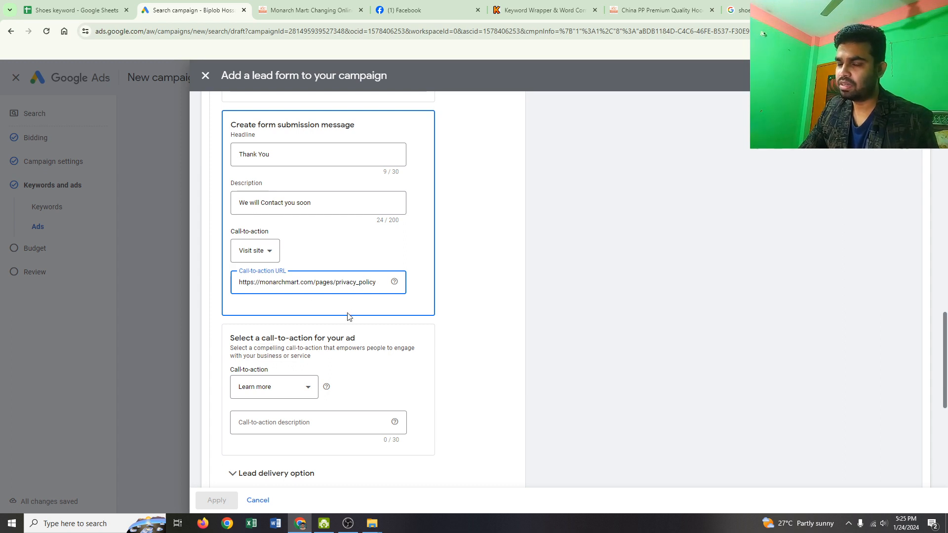
scroll(352, 332, "down", 3)
scroll(357, 355, "up", 1)
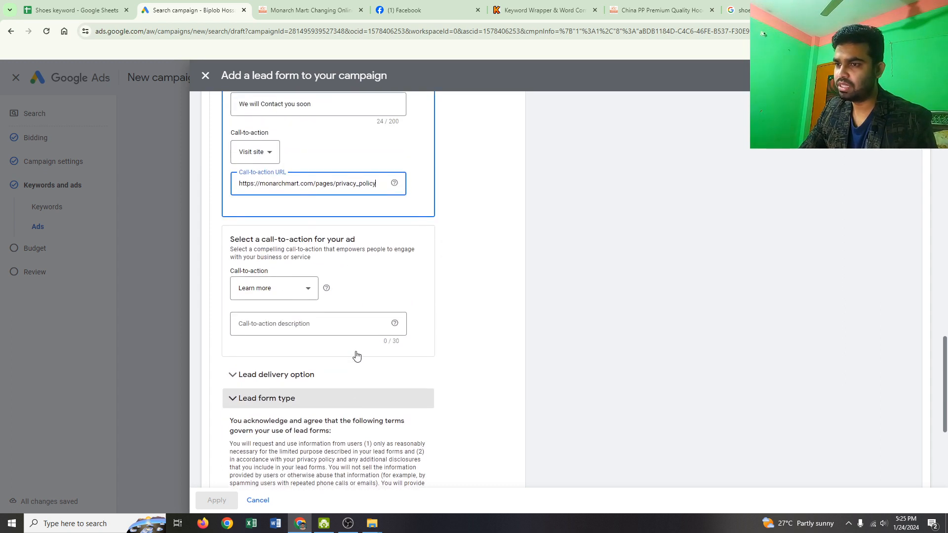
scroll(356, 294, "up", 3)
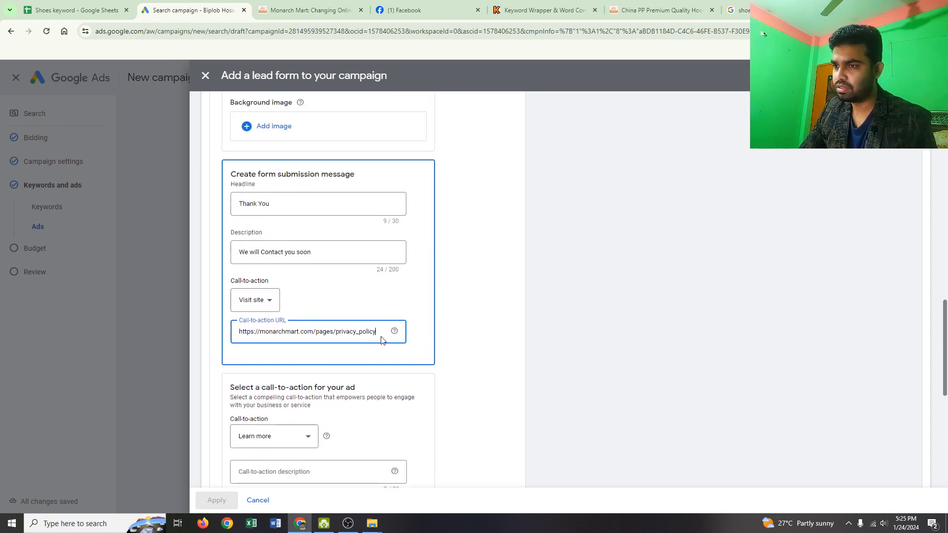
left_click_drag(380, 335, 312, 345)
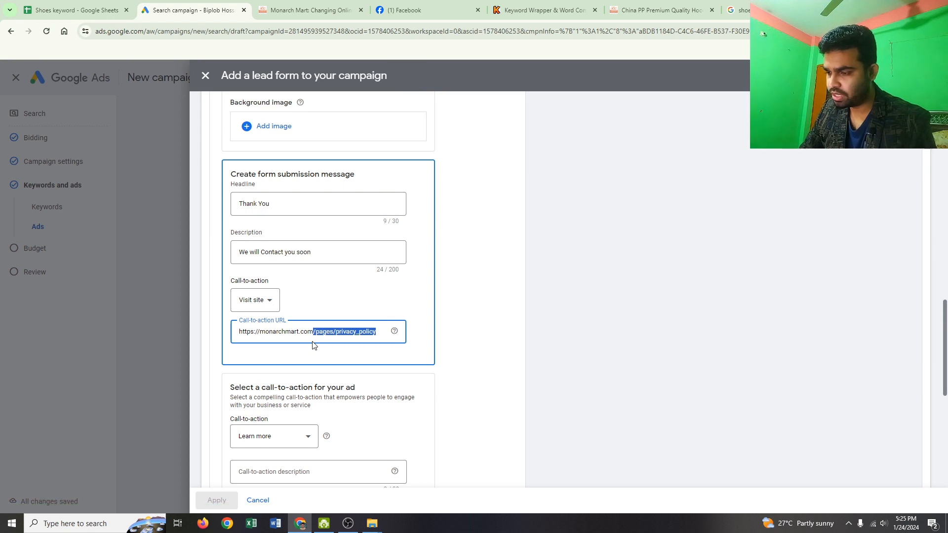
key("BackSpace")
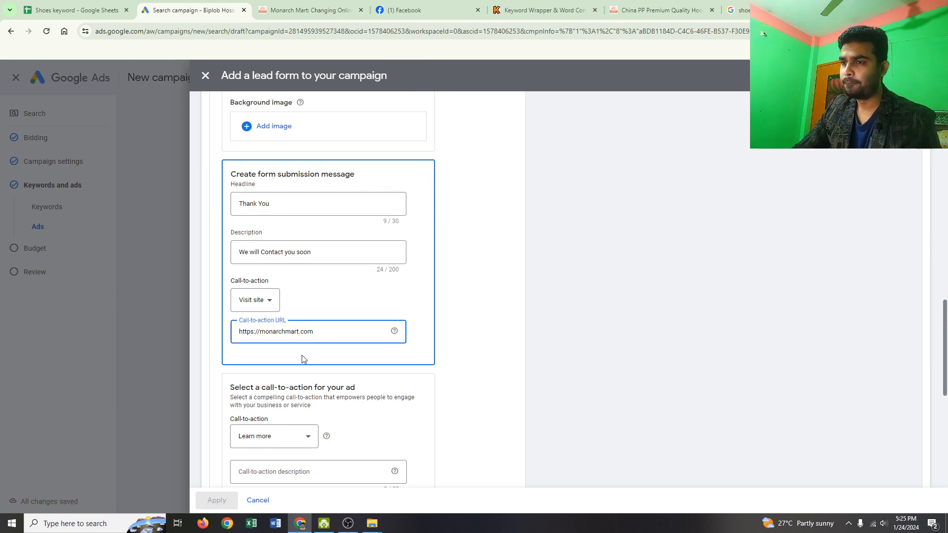
left_click(303, 303)
scroll(325, 359, "down", 3)
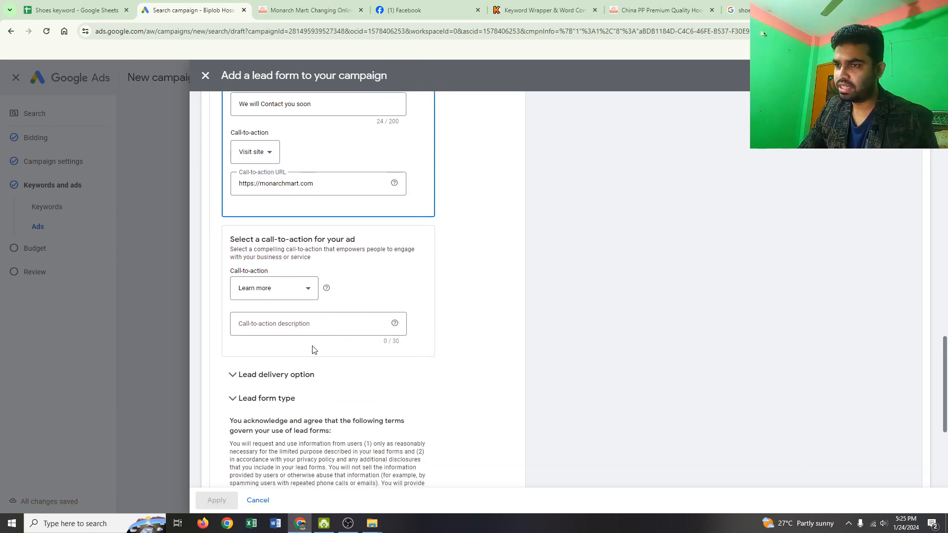
- Choose Sign up as the lead form's call-to-action for the ad
left_click(305, 293)
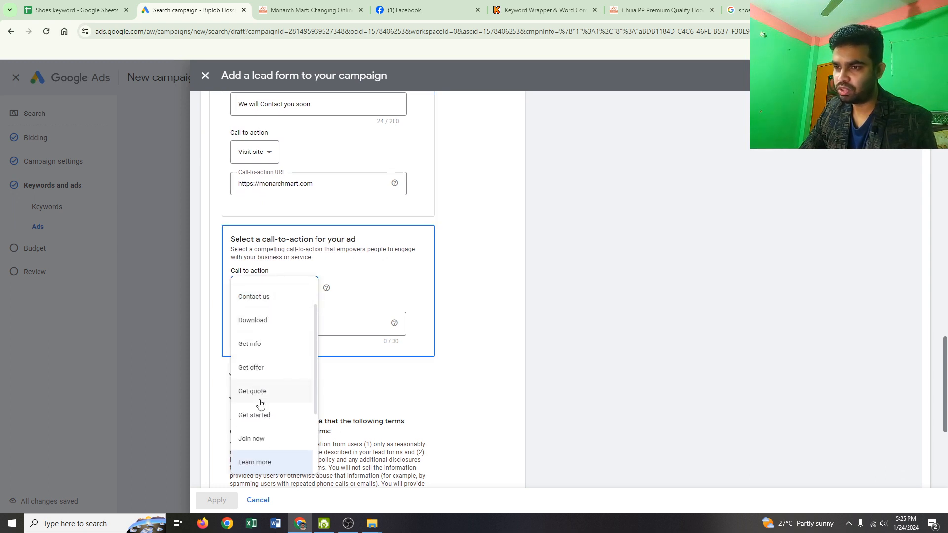
scroll(264, 420, "down", 2)
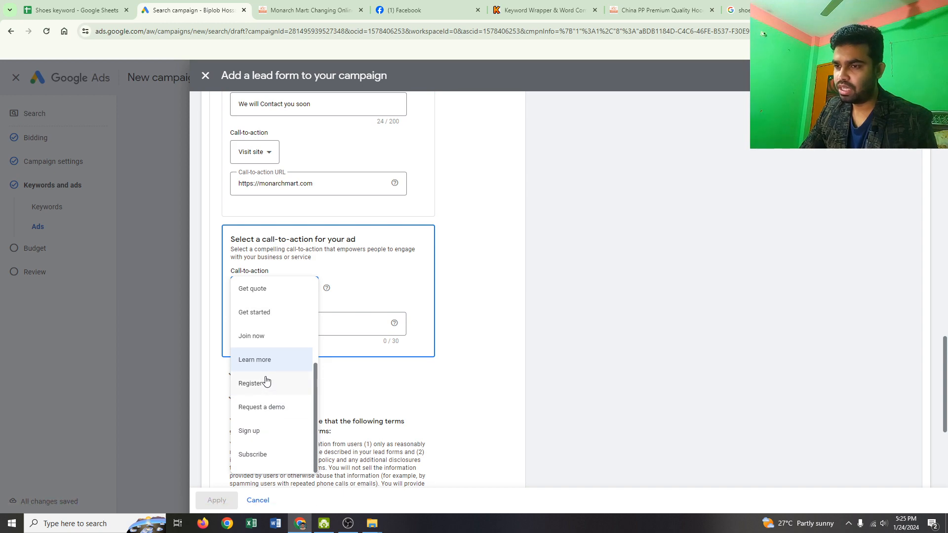
scroll(656, 296, "up", 10)
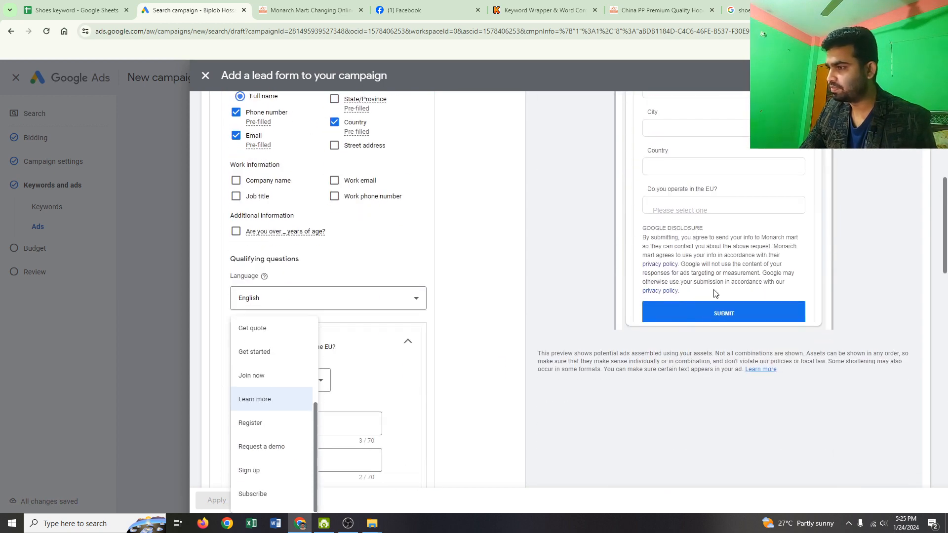
scroll(713, 294, "up", 2)
scroll(705, 269, "up", 3)
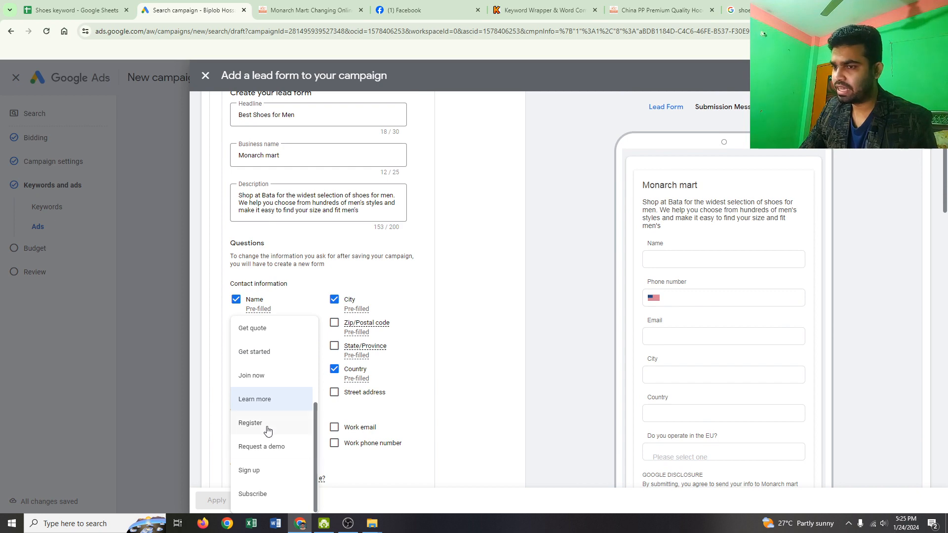
left_click(258, 481)
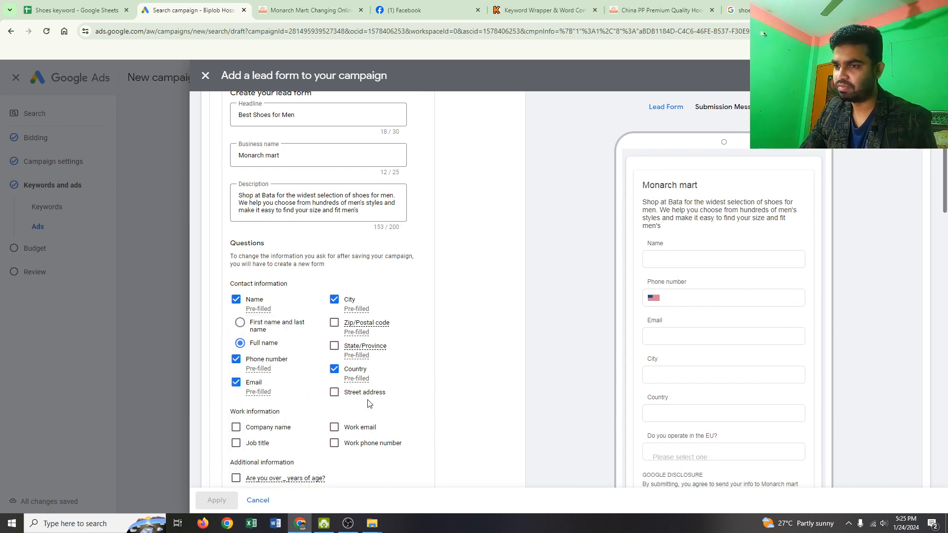
- Enter "Sign up for Join Our Team" as the call-to-action description for the ad
scroll(386, 397, "down", 5)
scroll(386, 395, "down", 10)
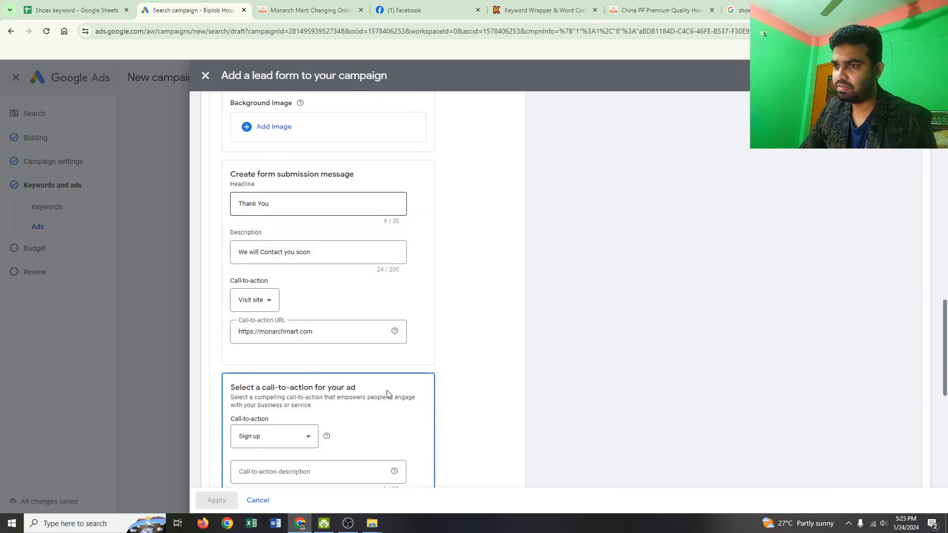
scroll(383, 391, "up", 4)
scroll(297, 335, "down", 9)
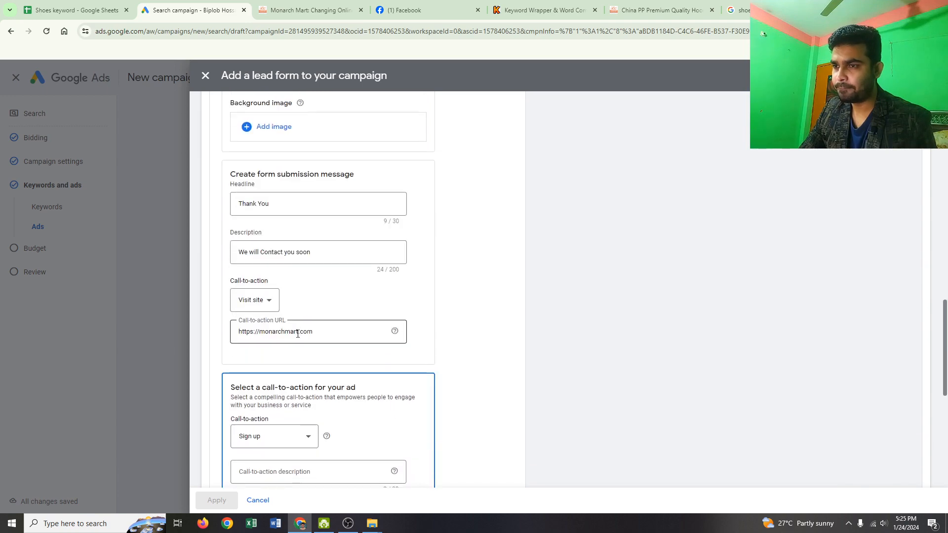
left_click(274, 228)
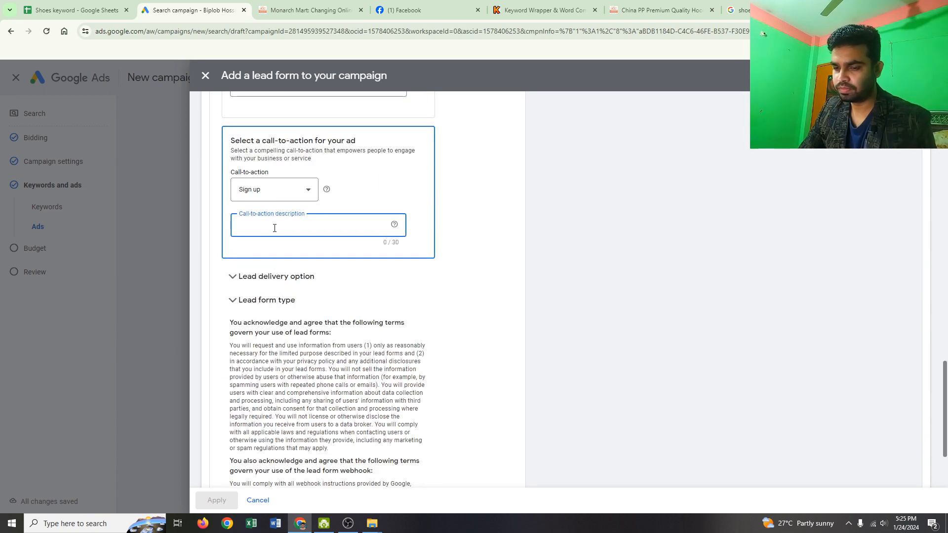
type("Sig")
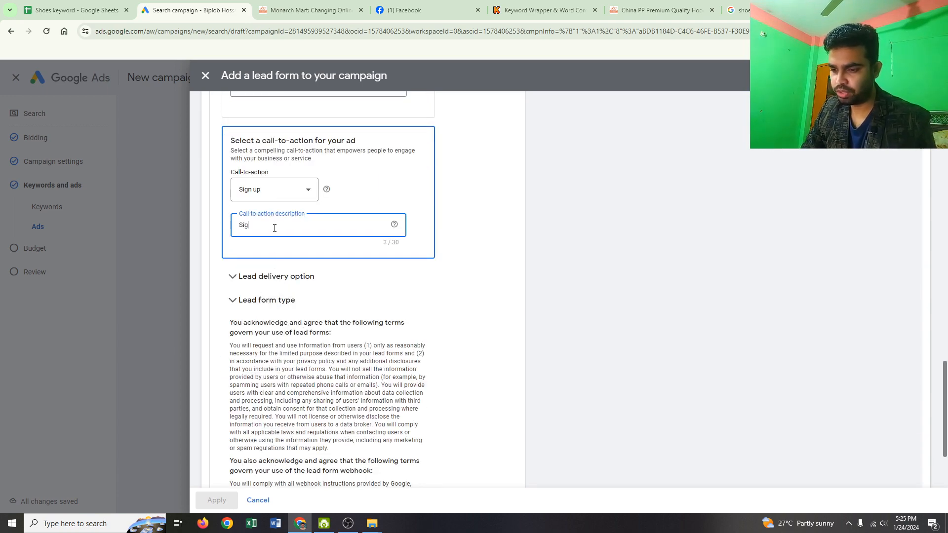
type("n up")
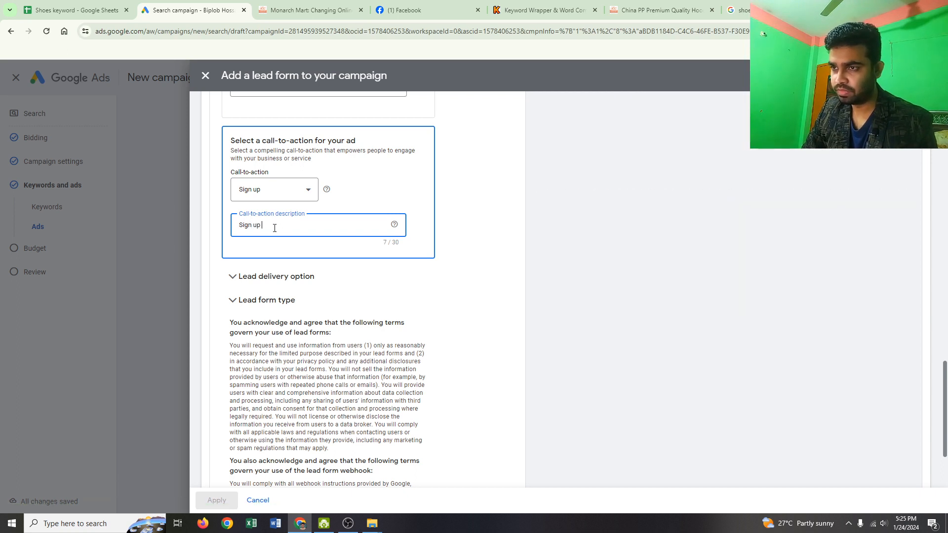
type(" for")
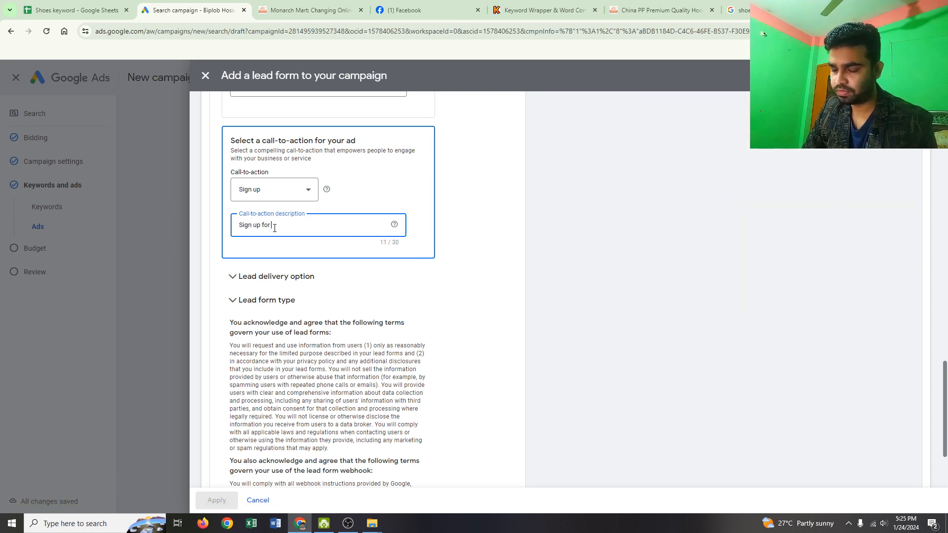
type(" foin OU")
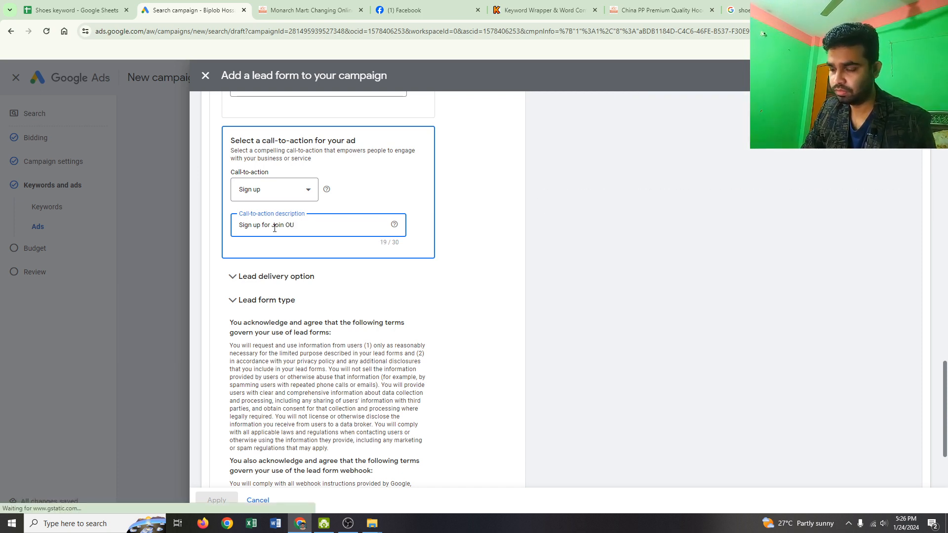
key("BackSpace")
type("ur")
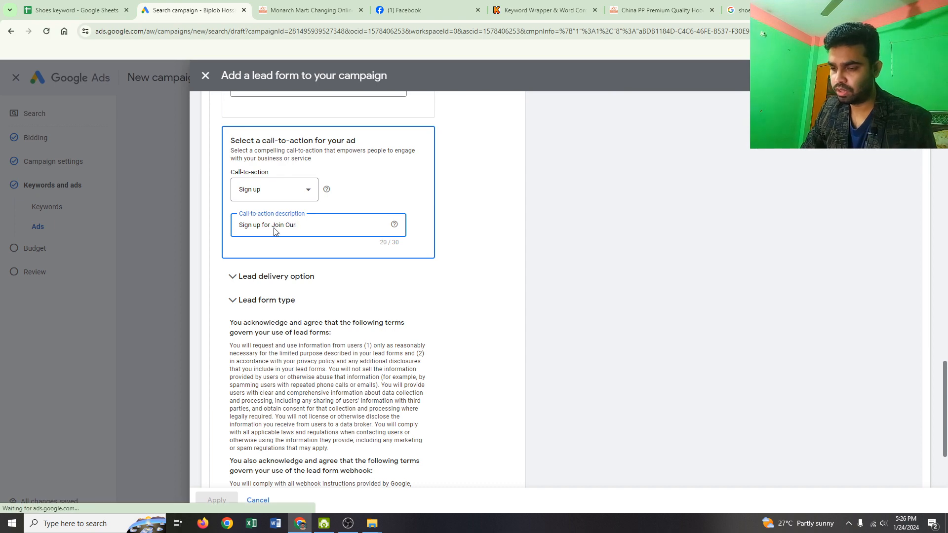
type(" Team")
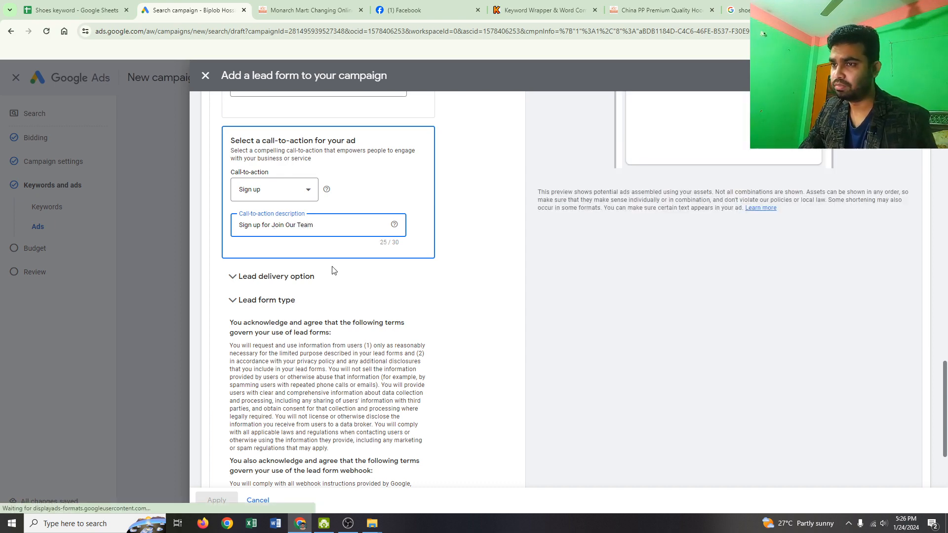
- Check the completed lead form's questions and preview, and save the form
scroll(448, 302, "up", 5)
scroll(694, 266, "up", 15)
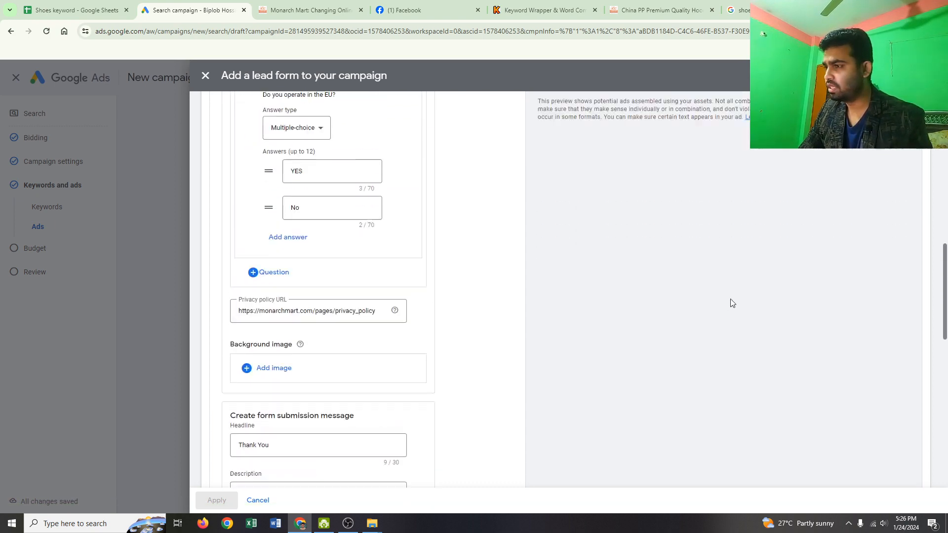
scroll(741, 321, "down", 18)
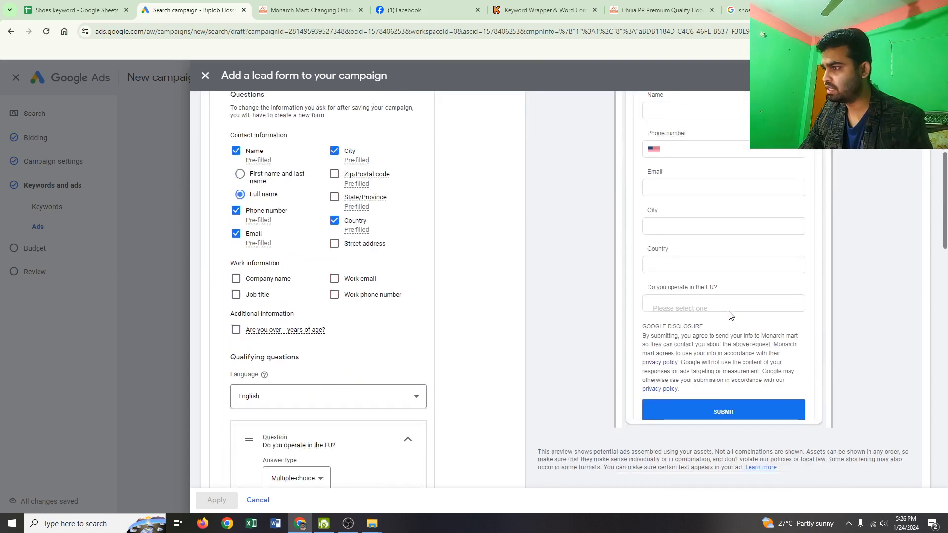
scroll(642, 326, "down", 5)
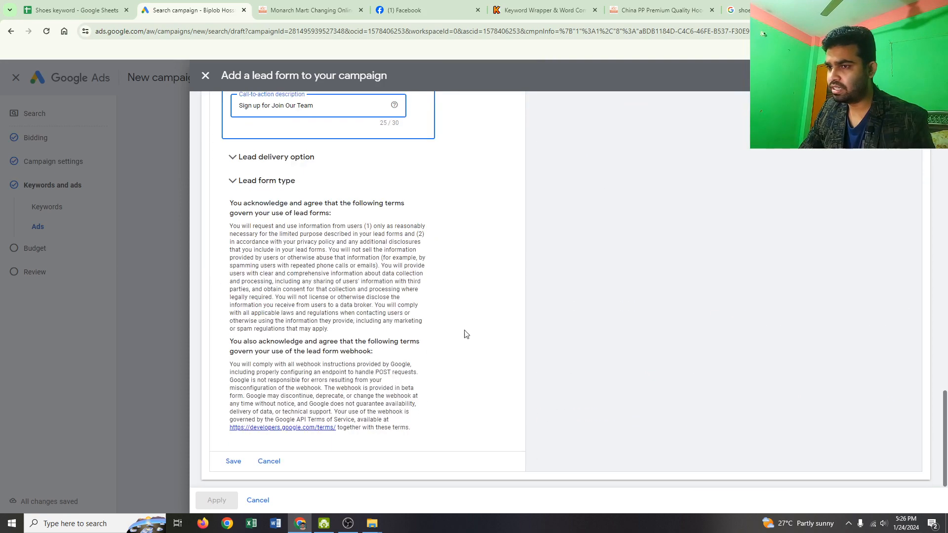
left_click(234, 461)
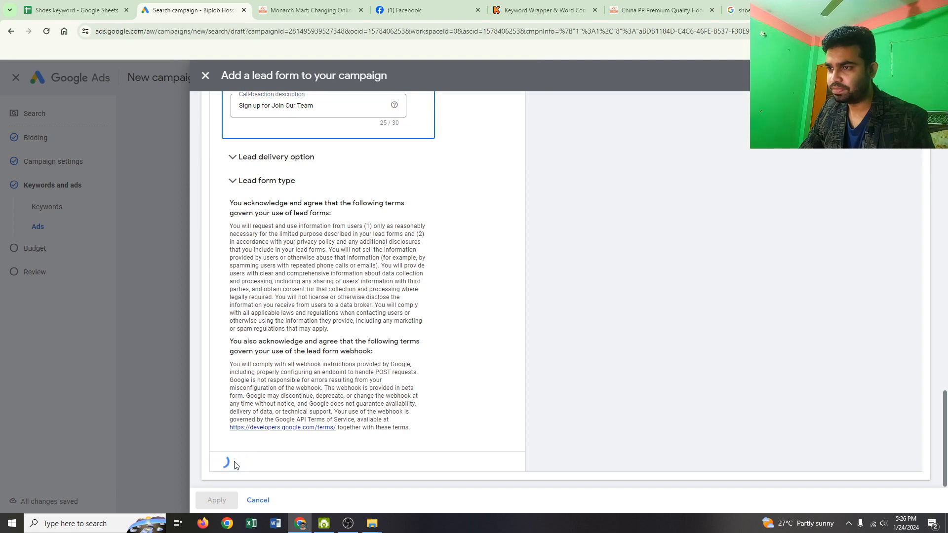
- Apply the Best Shoes for Men lead form to the campaign
scroll(683, 352, "down", 5)
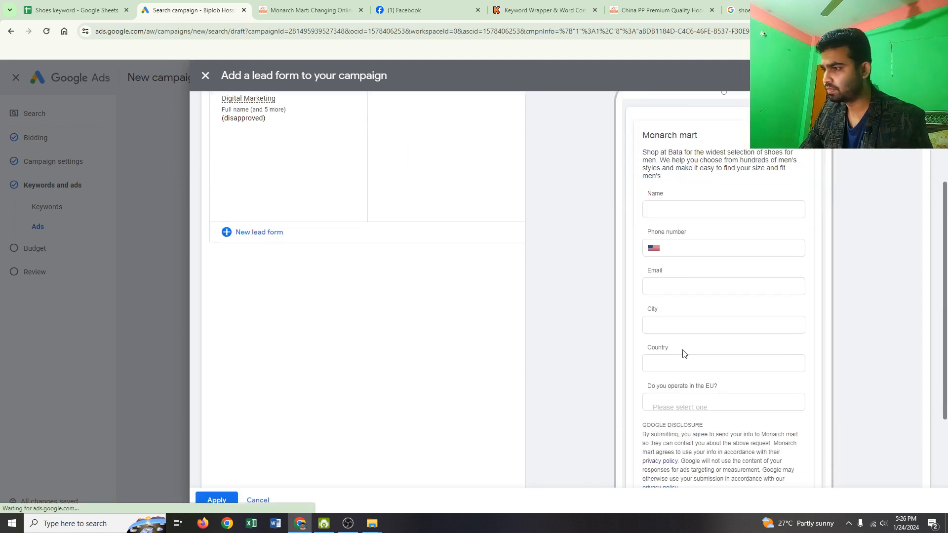
scroll(364, 326, "up", 5)
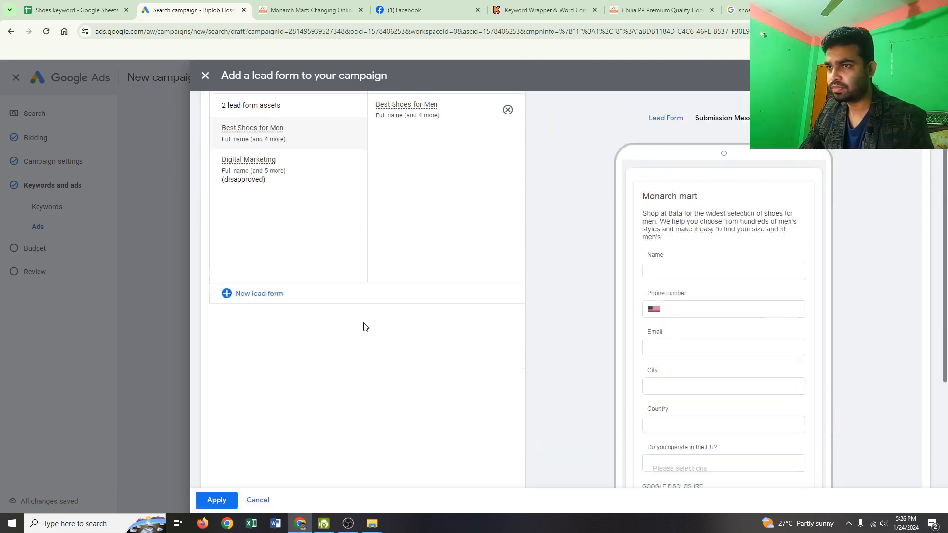
scroll(288, 433, "down", 5)
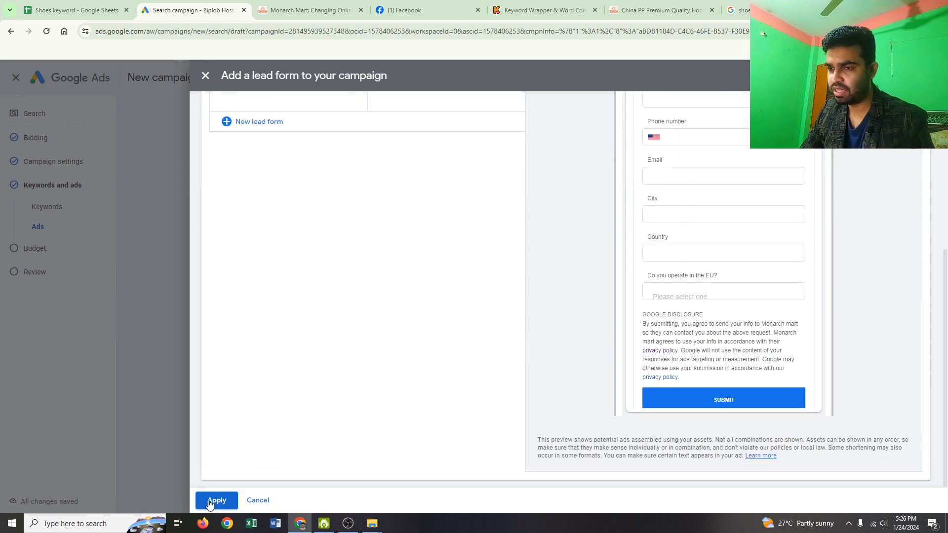
left_click(217, 500)
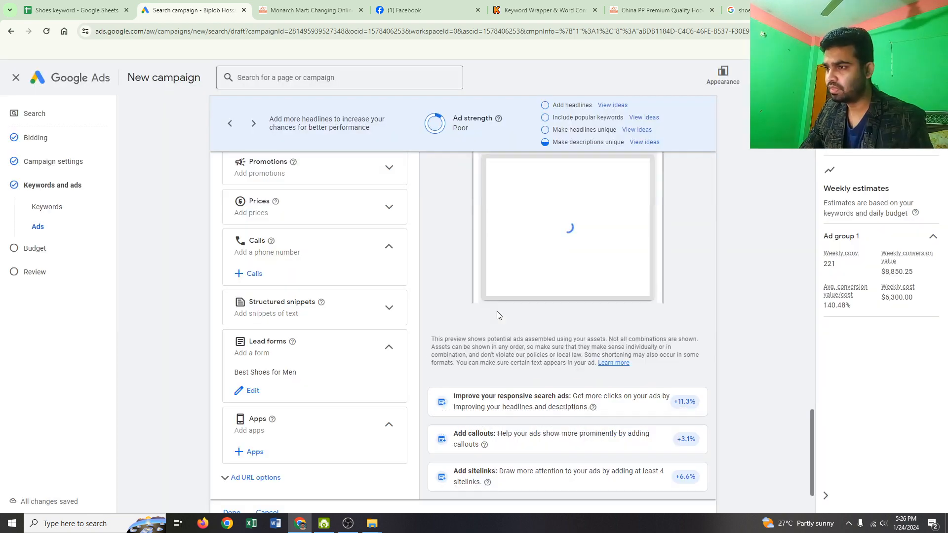
- Check the ad preview with its lead form, finish the ad and continue to the campaign's budget
scroll(514, 316, "up", 2)
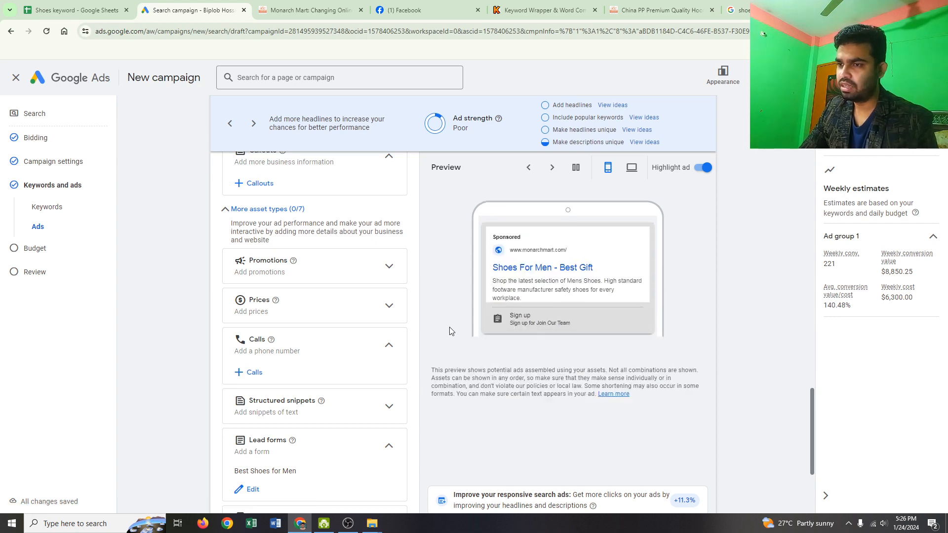
scroll(429, 328, "down", 2)
scroll(424, 328, "down", 2)
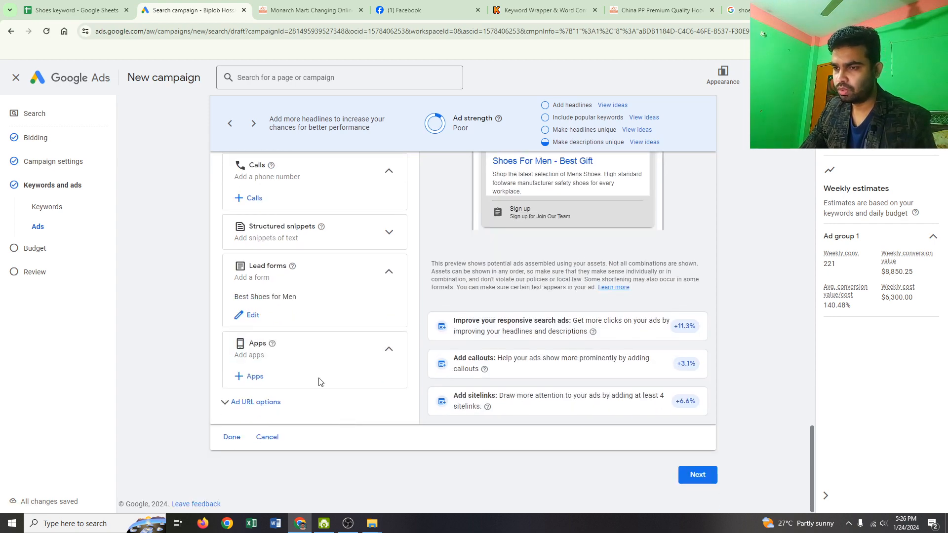
left_click(230, 438)
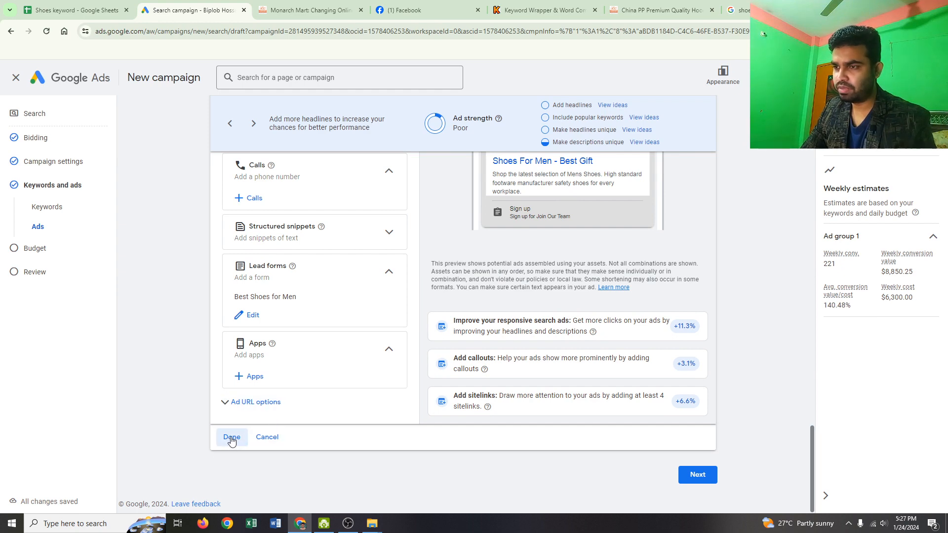
scroll(381, 410, "down", 4)
left_click(690, 481)
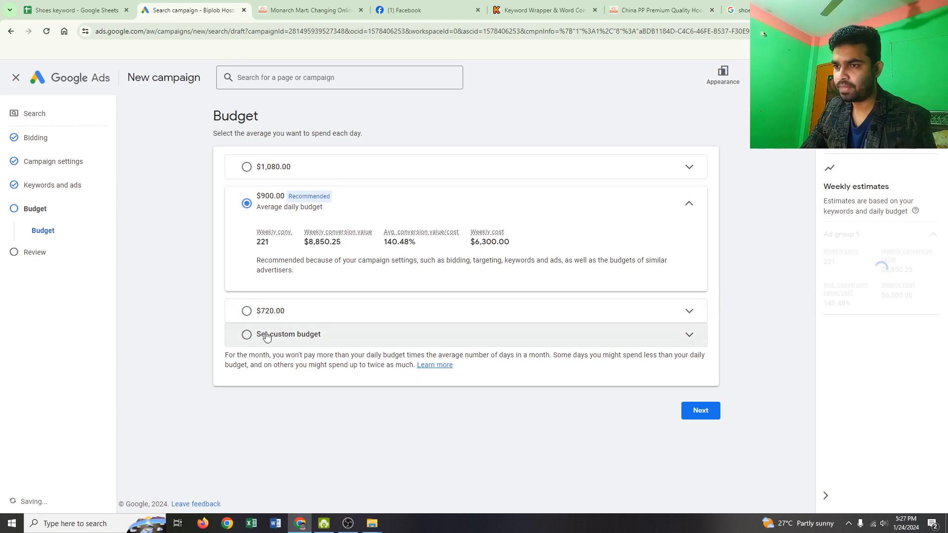
- Set a custom average daily budget of $50.00 for the campaign and proceed to its review
left_click(267, 338)
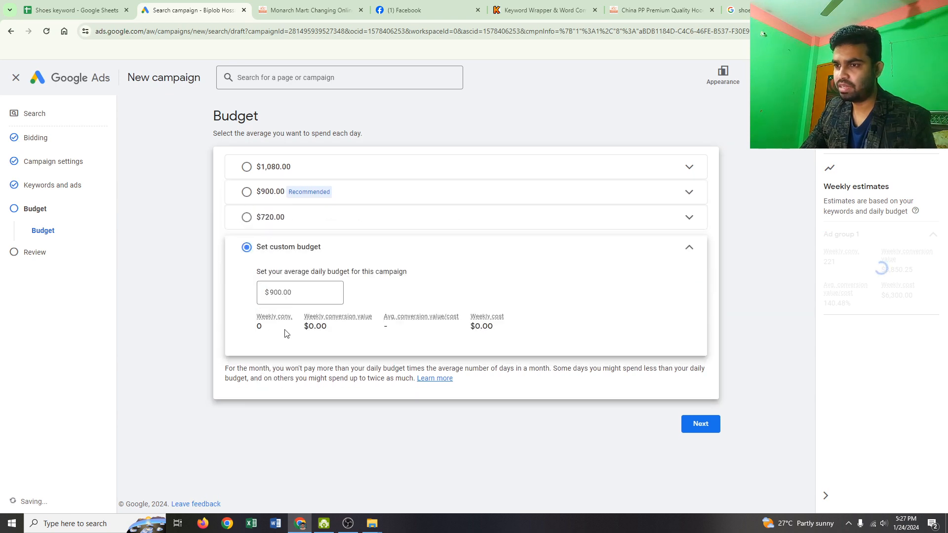
left_click(284, 292)
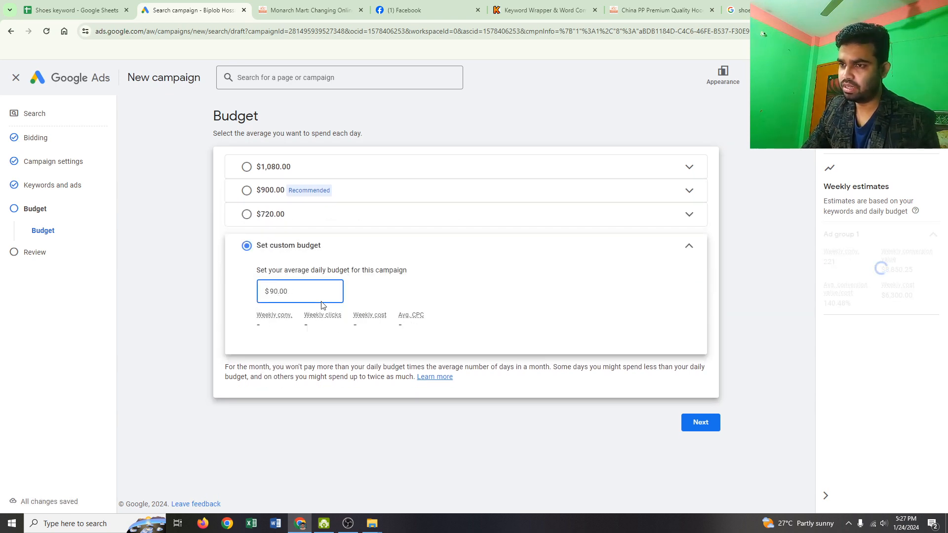
key("BackSpace")
key("BackSpace")
key("BackSpace")
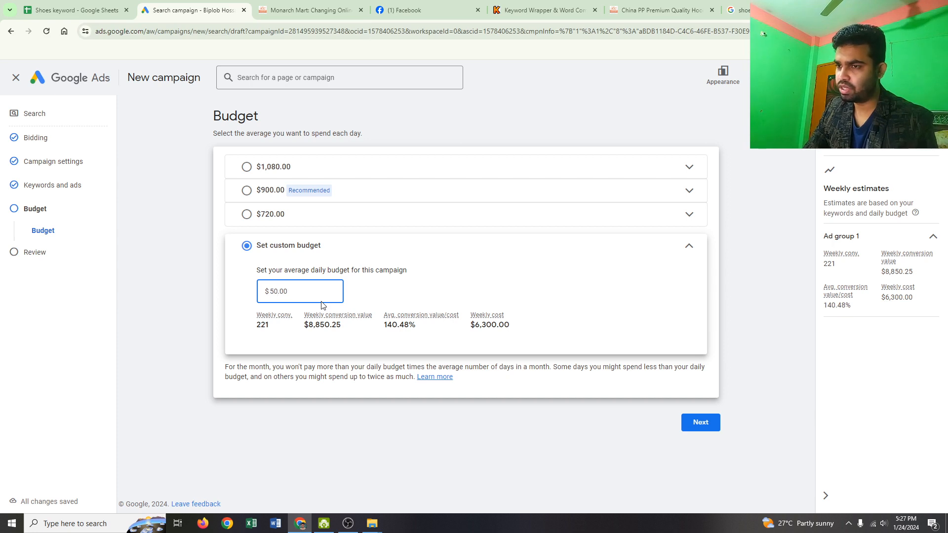
type("50")
left_click(701, 423)
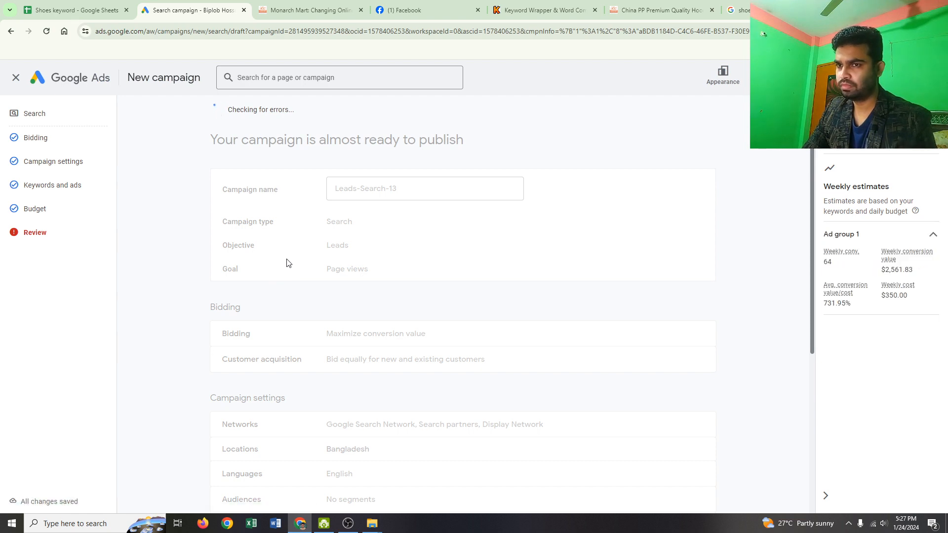
- Review the campaign summary and publish Leads-Search-13, agreeing to publish it with missing information
scroll(289, 262, "down", 9)
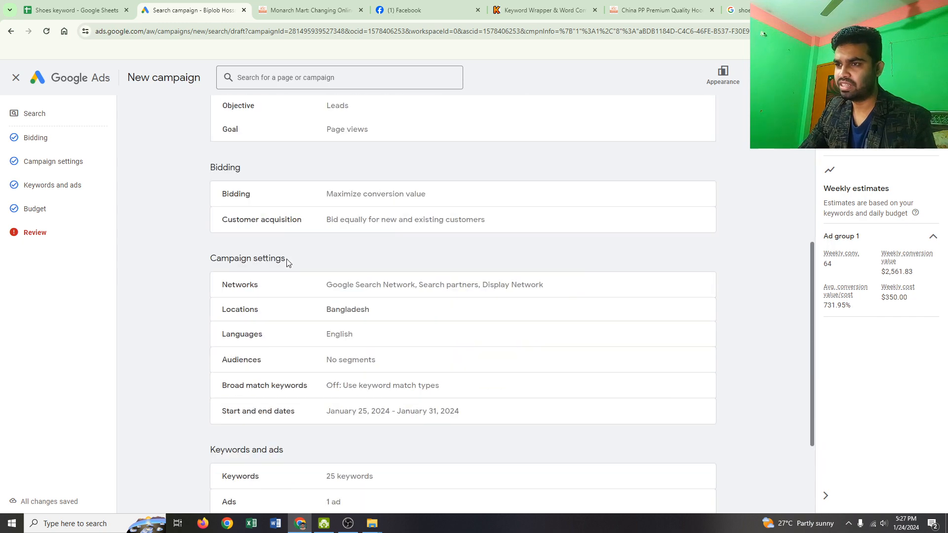
scroll(287, 266, "up", 6)
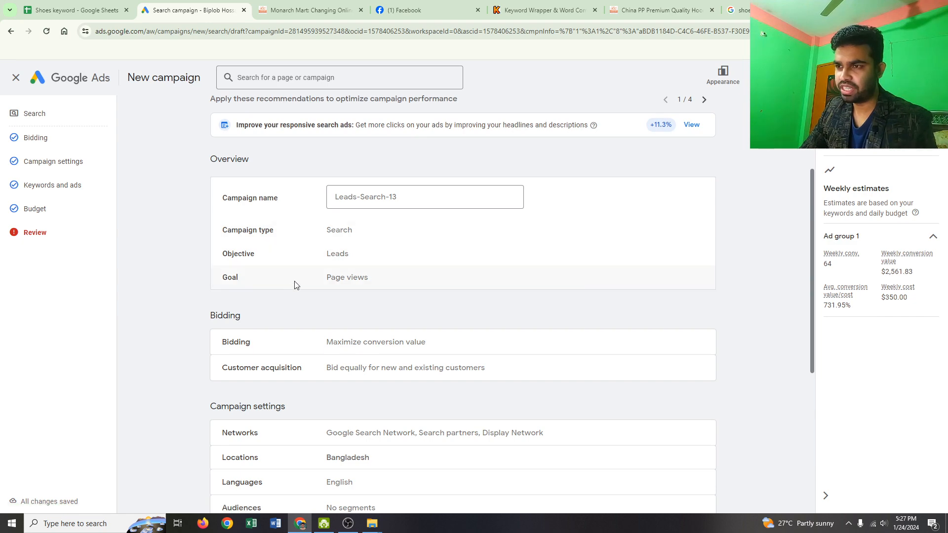
scroll(287, 288, "down", 4)
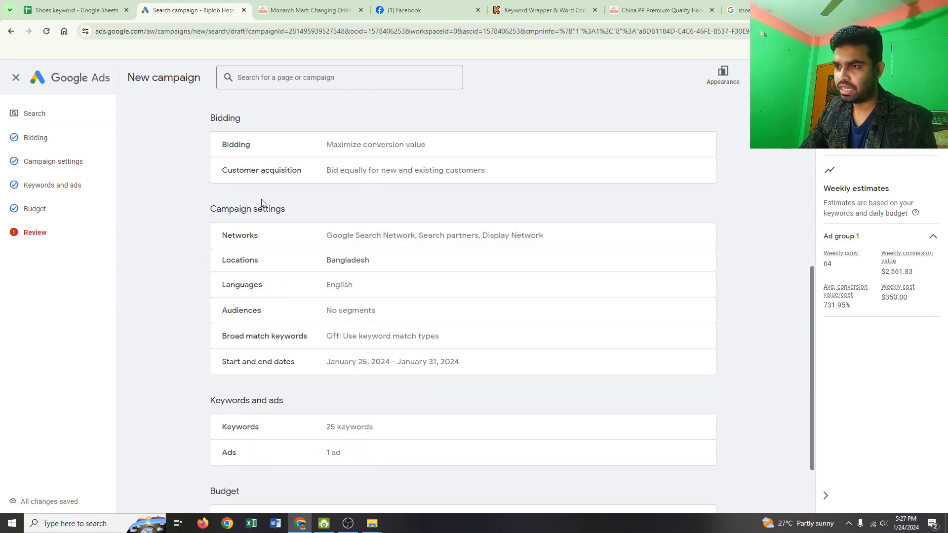
scroll(356, 315, "down", 2)
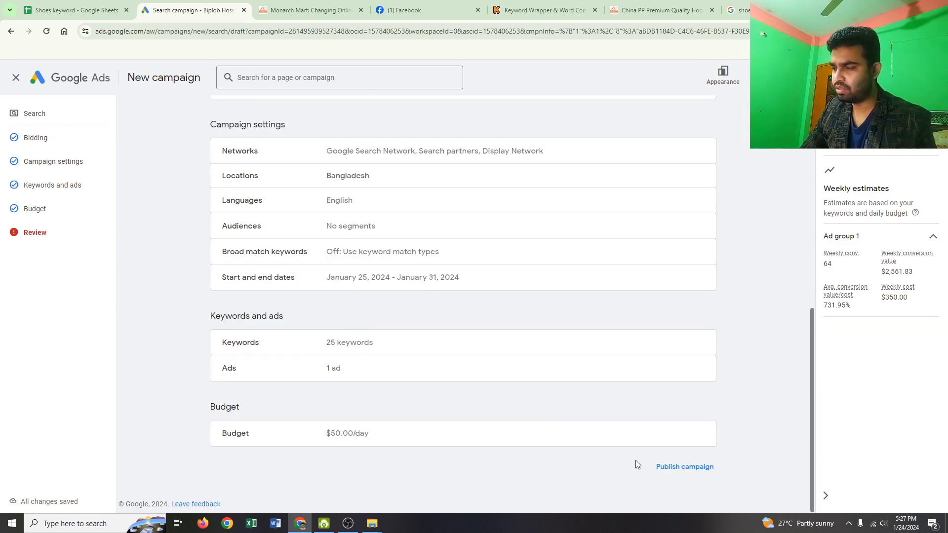
left_click(676, 467)
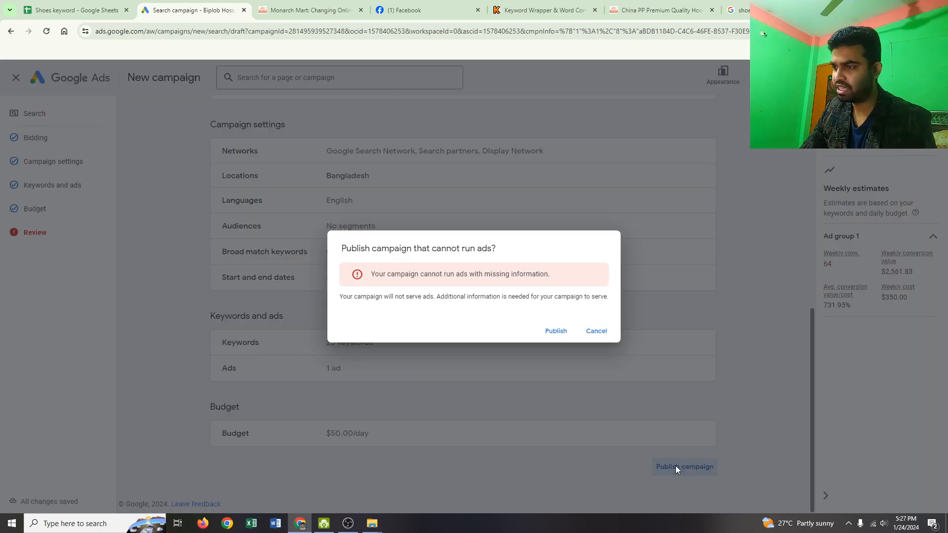
left_click(555, 335)
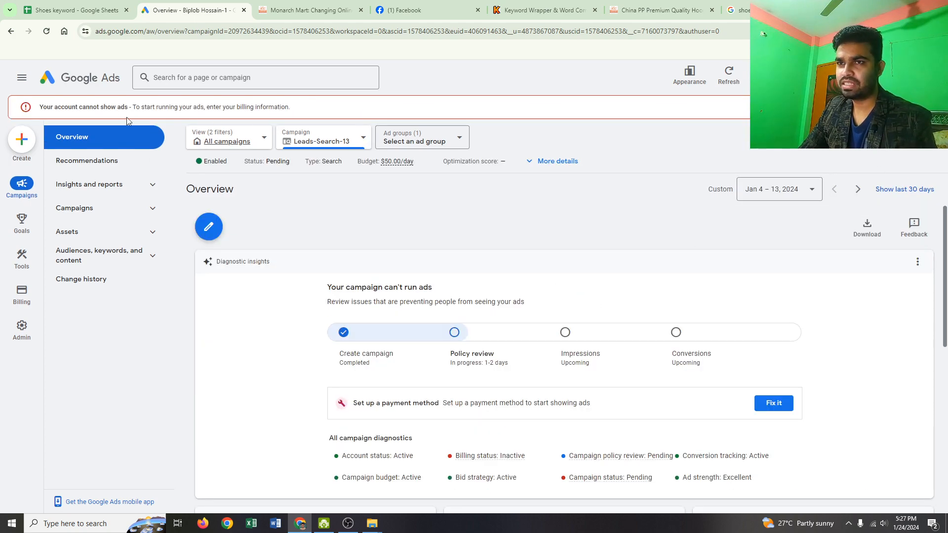
- Examine the published campaign's overview, including its diagnostics, keywords, ad and targeted locations
scroll(313, 290, "down", 4)
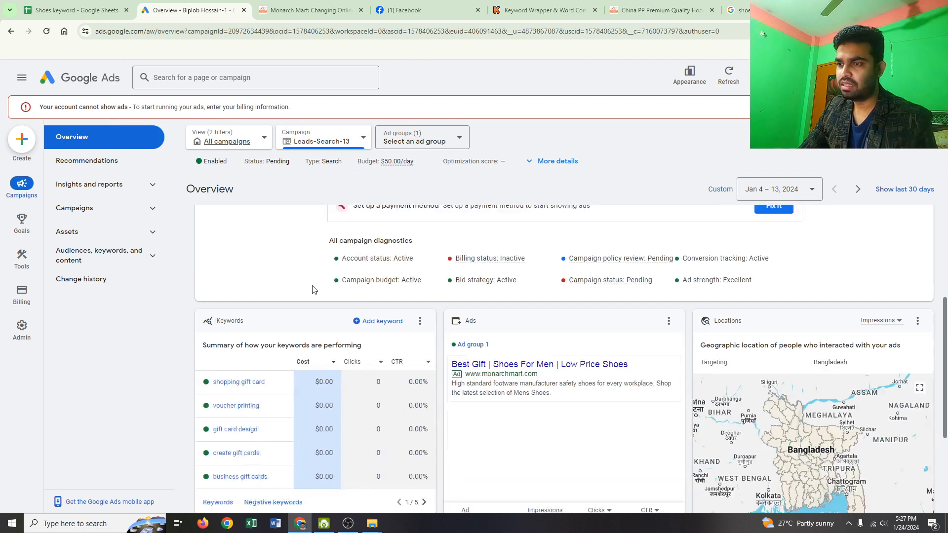
scroll(314, 289, "up", 4)
scroll(430, 362, "down", 3)
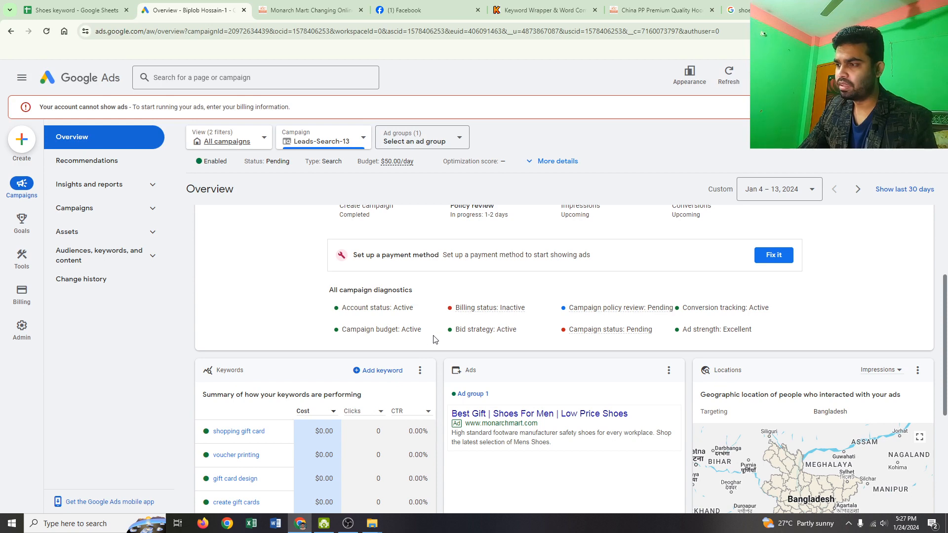
scroll(439, 318, "down", 3)
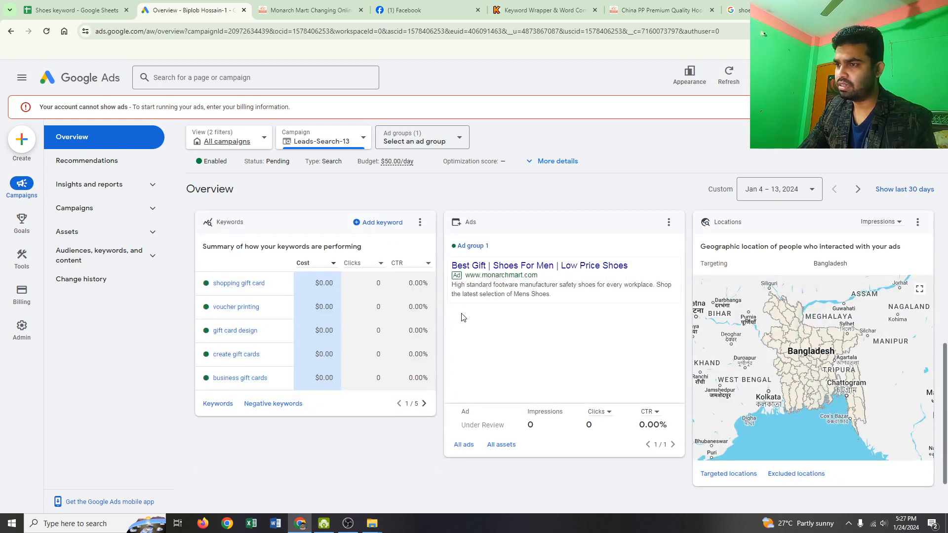
scroll(464, 317, "up", 6)
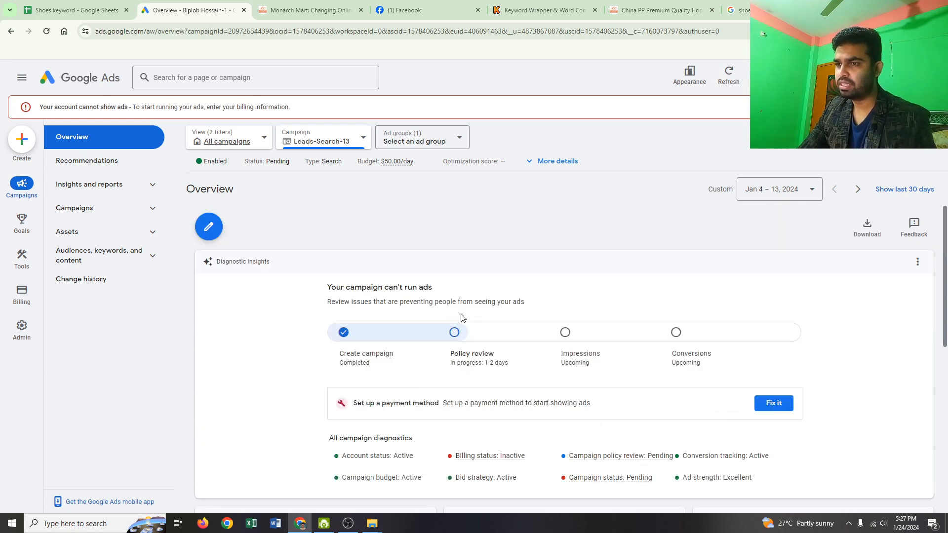